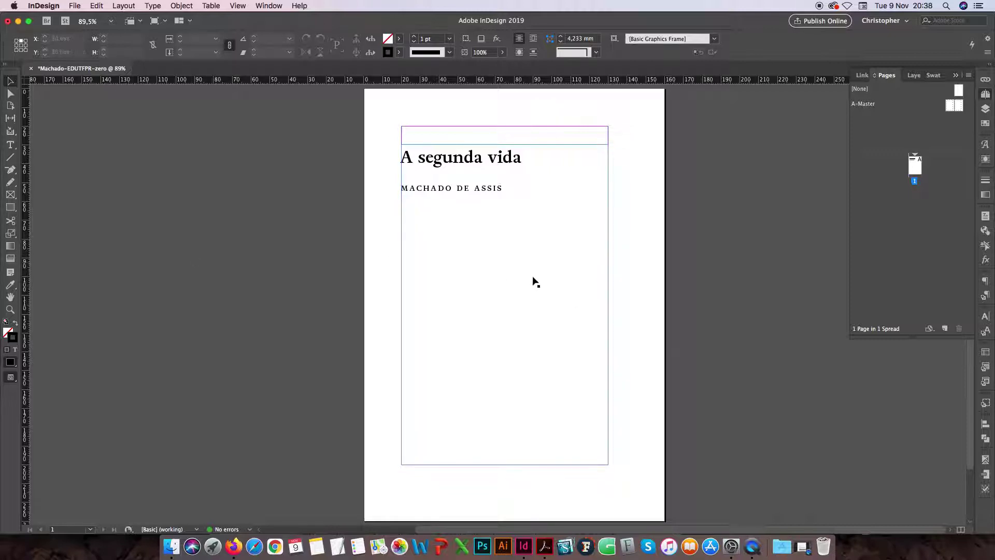
Bring the selected text of "A Segunda Vida" from the PDF in Acrobat into InDesign, pasting it below the author line in the text frame.
{"action": "left_click", "coordinate": [545, 550]}
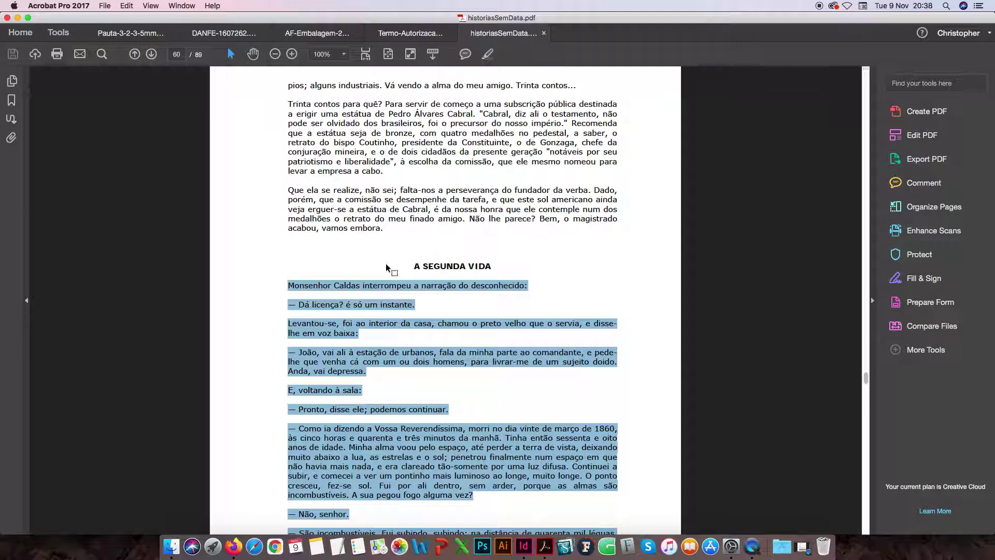
{"action": "left_click", "coordinate": [525, 544]}
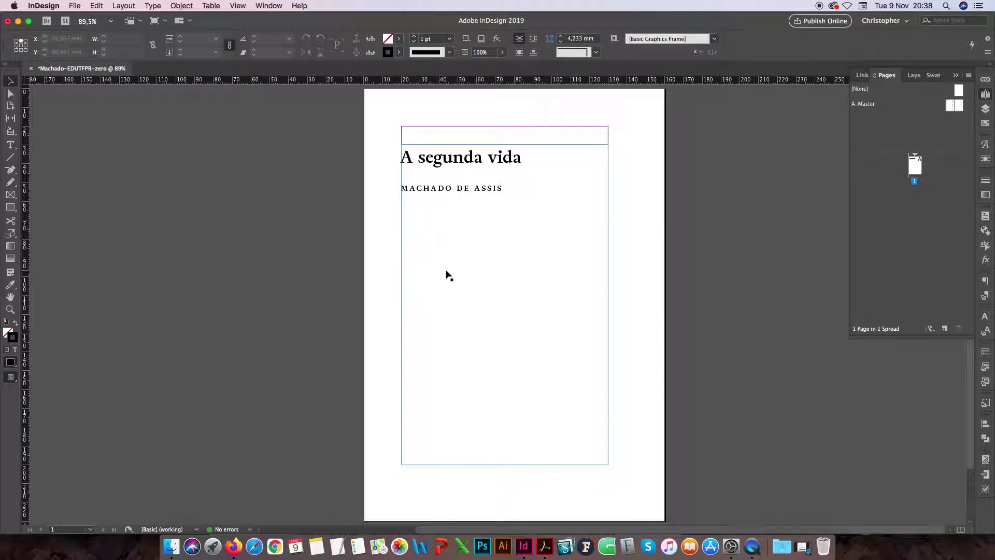
{"action": "double_click", "coordinate": [445, 269]}
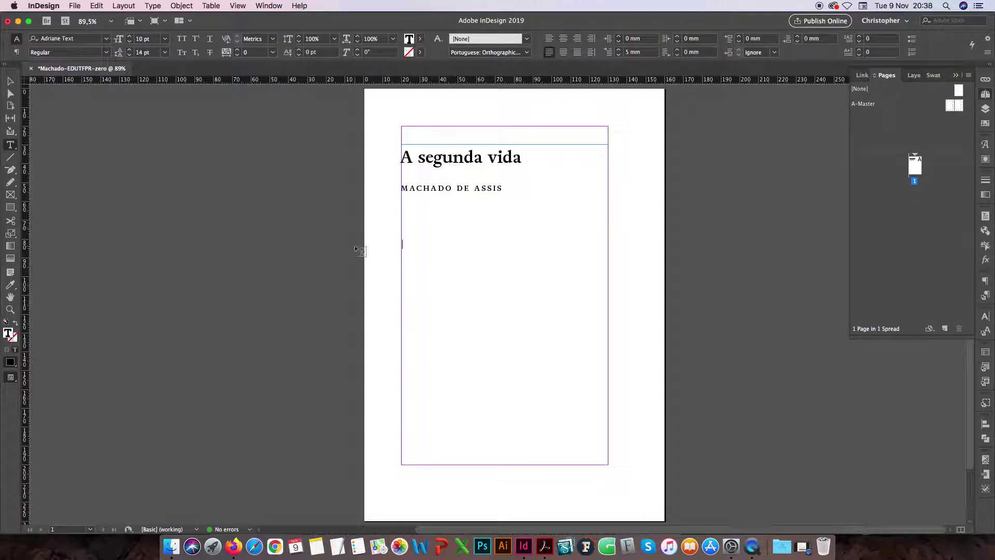
{"action": "key", "text": "Escape"}
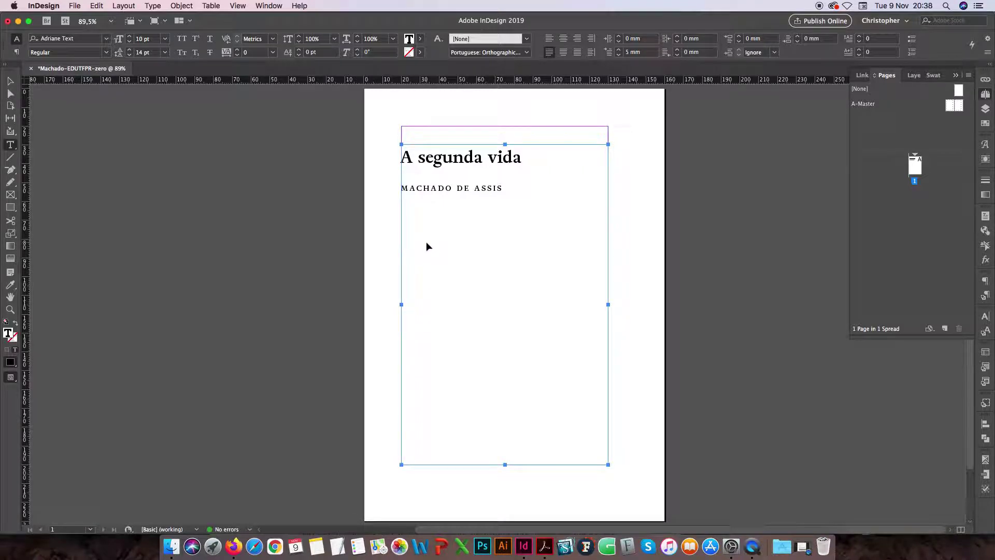
{"action": "left_click", "coordinate": [426, 246]}
{"action": "key", "text": "super+v"}
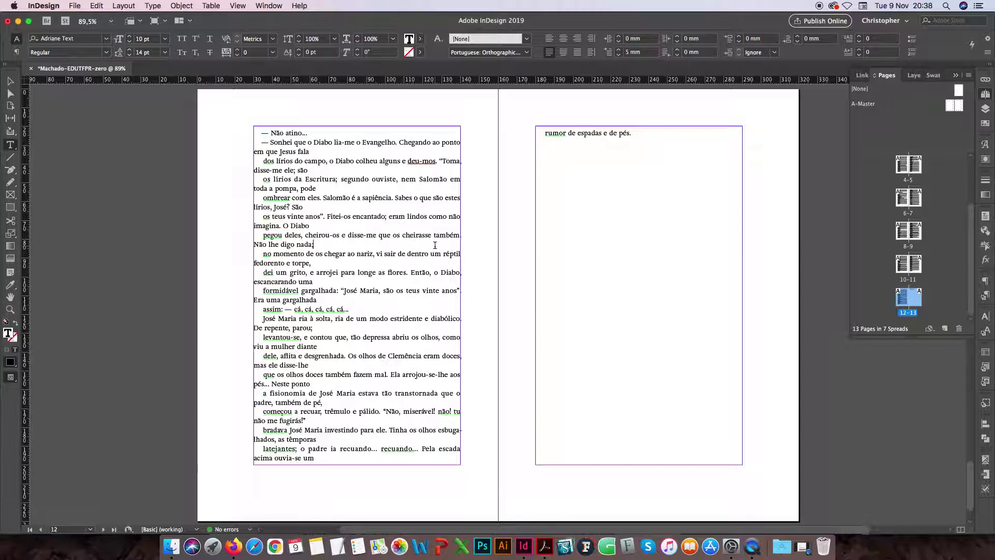
Return to the beginning of the story and examine the line breaks and paragraph indents of the pasted text across the pages.
{"action": "key", "text": "super+Home"}
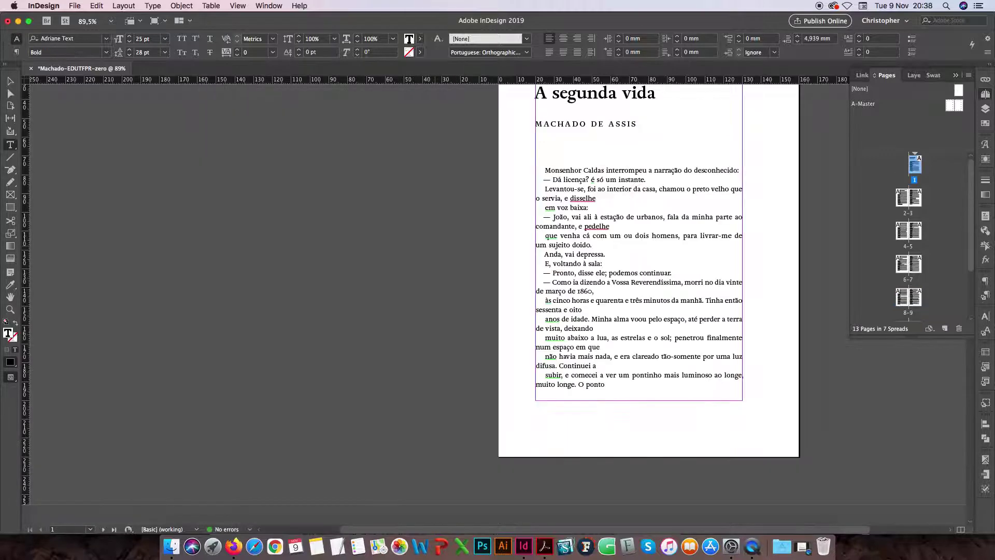
{"action": "scroll", "coordinate": [653, 228], "scroll_direction": "up", "scroll_amount": 3}
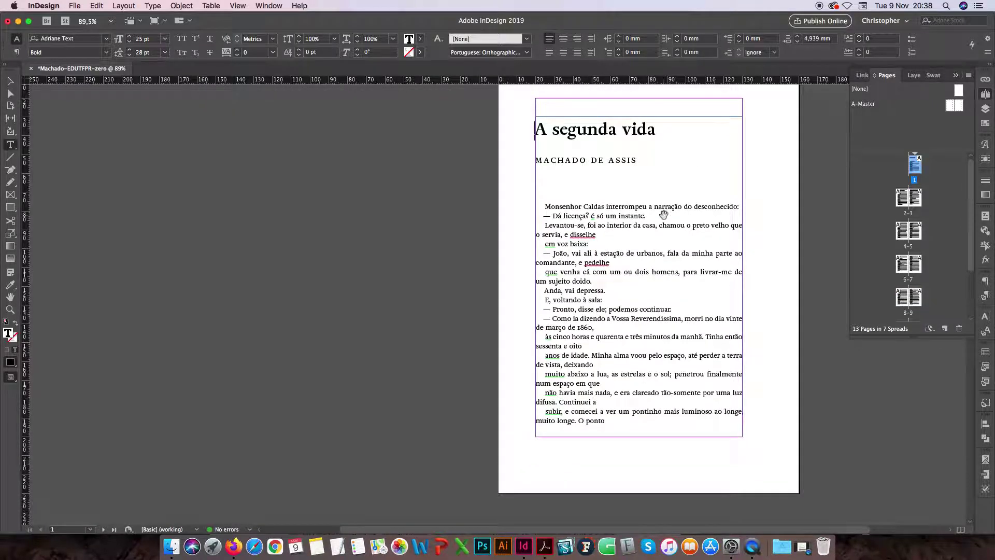
{"action": "scroll", "coordinate": [622, 249], "scroll_direction": "right", "scroll_amount": 3}
{"action": "scroll", "coordinate": [585, 283], "scroll_direction": "down", "scroll_amount": 2}
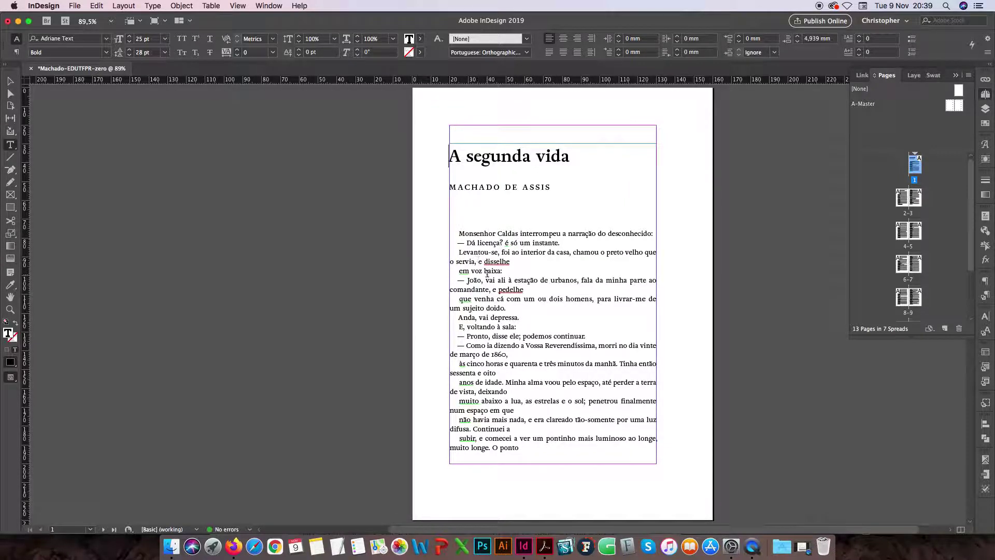
{"action": "scroll", "coordinate": [483, 267], "scroll_direction": "down", "scroll_amount": 10}
{"action": "scroll", "coordinate": [487, 273], "scroll_direction": "down", "scroll_amount": 6}
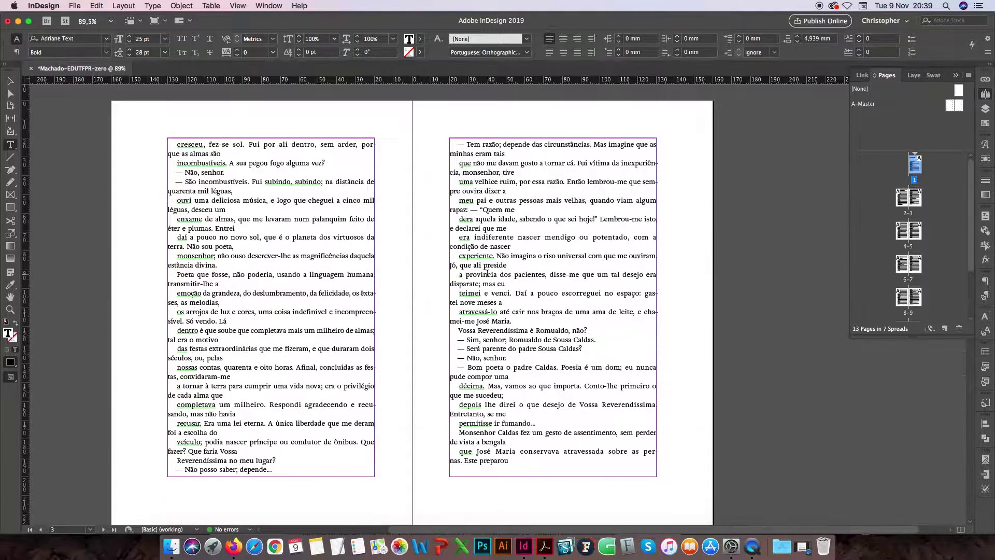
{"action": "scroll", "coordinate": [488, 272], "scroll_direction": "down", "scroll_amount": 1}
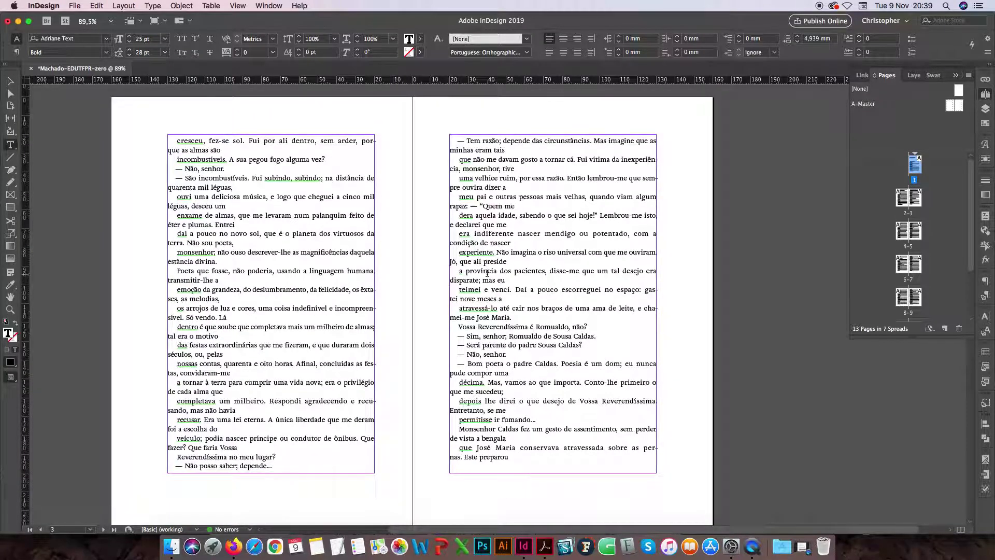
{"action": "scroll", "coordinate": [487, 272], "scroll_direction": "down", "scroll_amount": 1}
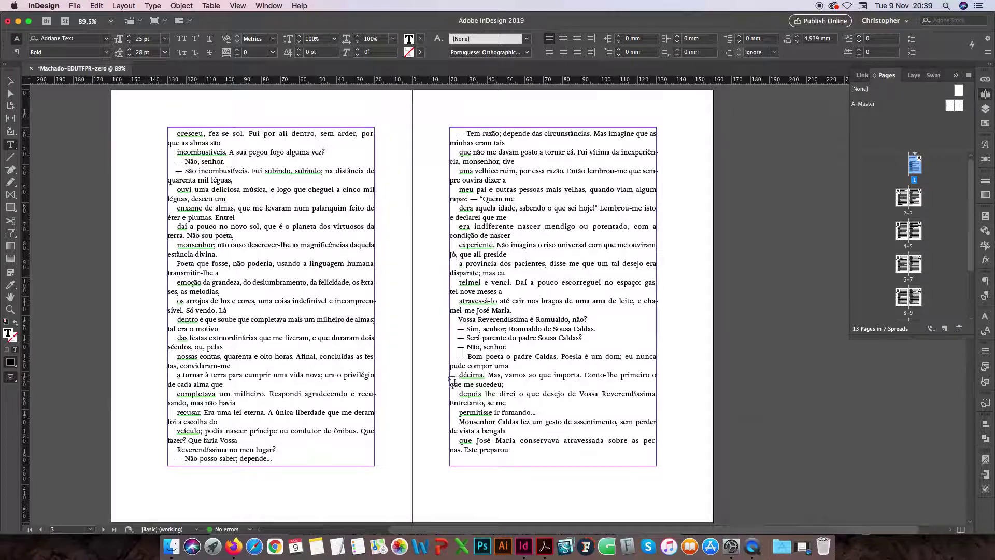
{"action": "scroll", "coordinate": [454, 382], "scroll_direction": "down", "scroll_amount": 10}
{"action": "scroll", "coordinate": [454, 382], "scroll_direction": "down", "scroll_amount": 5}
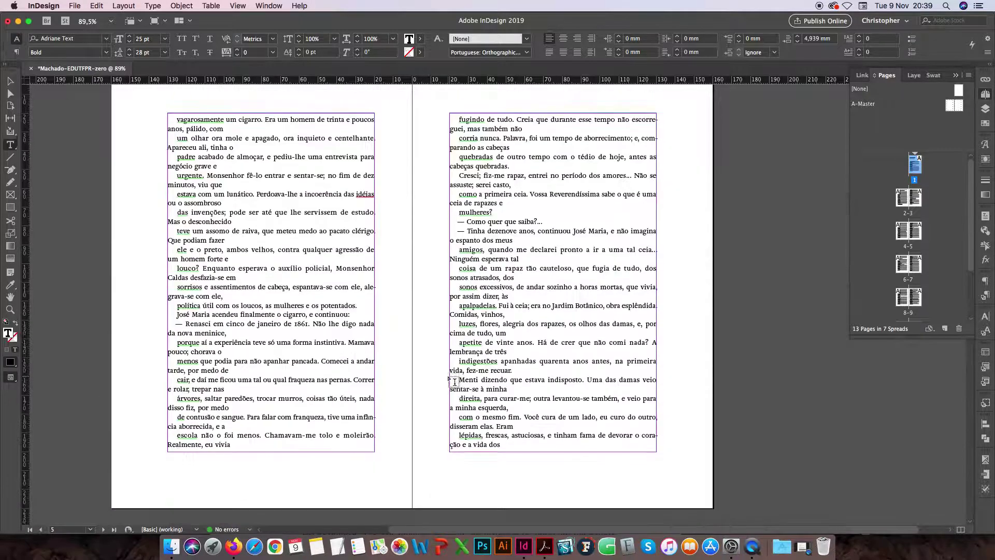
{"action": "scroll", "coordinate": [454, 382], "scroll_direction": "down", "scroll_amount": 10}
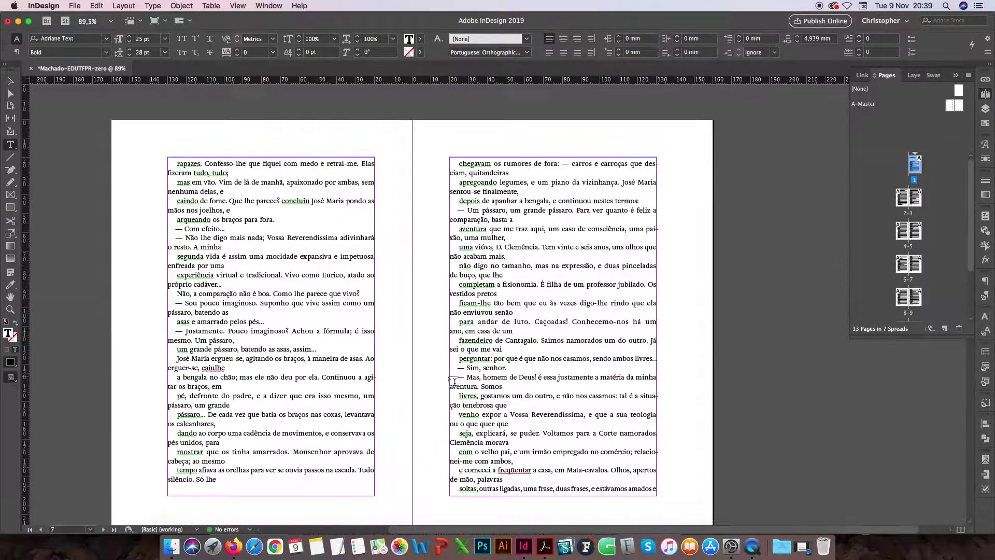
{"action": "scroll", "coordinate": [454, 382], "scroll_direction": "down", "scroll_amount": 5}
{"action": "scroll", "coordinate": [454, 382], "scroll_direction": "up", "scroll_amount": 8}
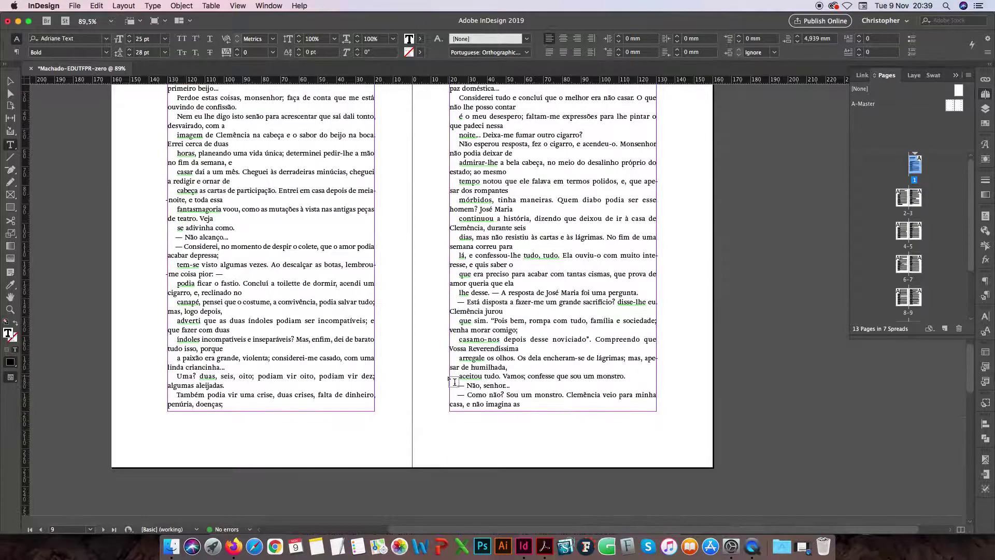
{"action": "scroll", "coordinate": [454, 382], "scroll_direction": "up", "scroll_amount": 20}
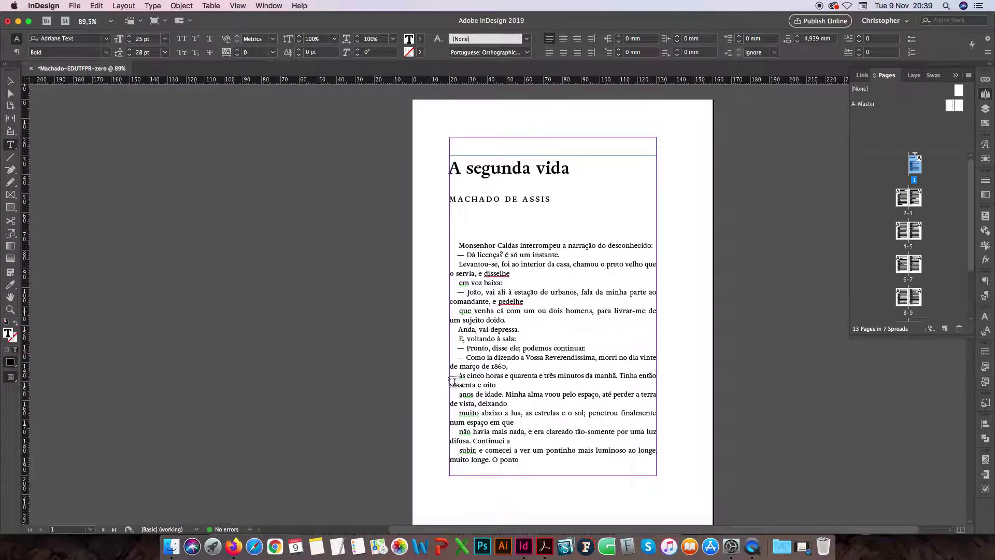
{"action": "scroll", "coordinate": [455, 382], "scroll_direction": "down", "scroll_amount": 3}
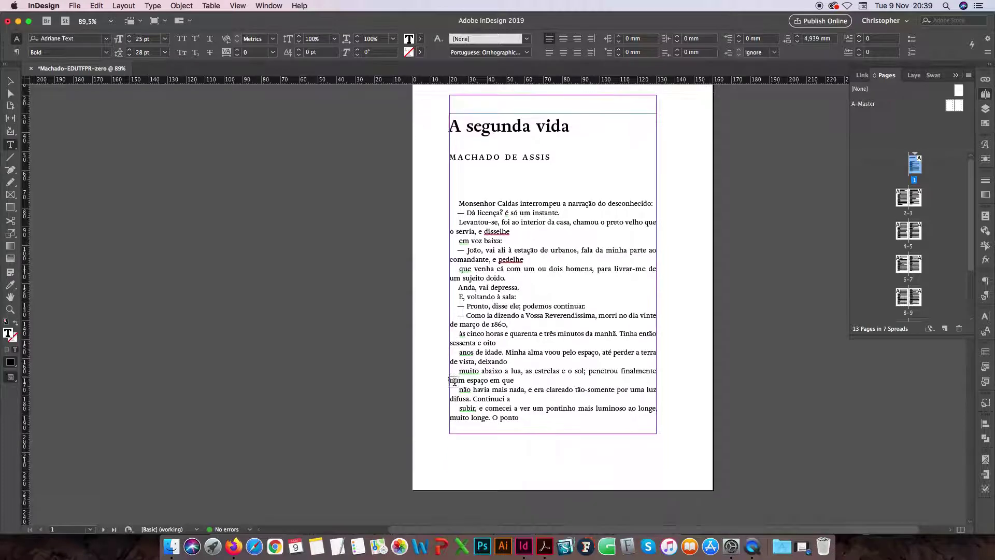
Switch to Acrobat and examine the source PDF's line and paragraph endings, highlighting the paragraph that begins "Como ia dizendo".
{"action": "left_click", "coordinate": [544, 547]}
{"action": "left_click", "coordinate": [473, 325]}
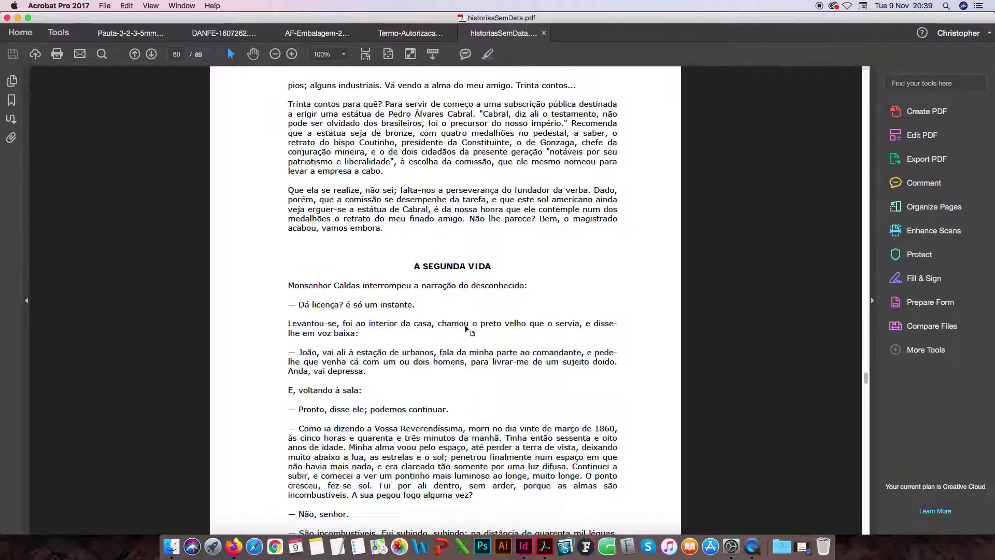
{"action": "scroll", "coordinate": [467, 356], "scroll_direction": "down", "scroll_amount": 4}
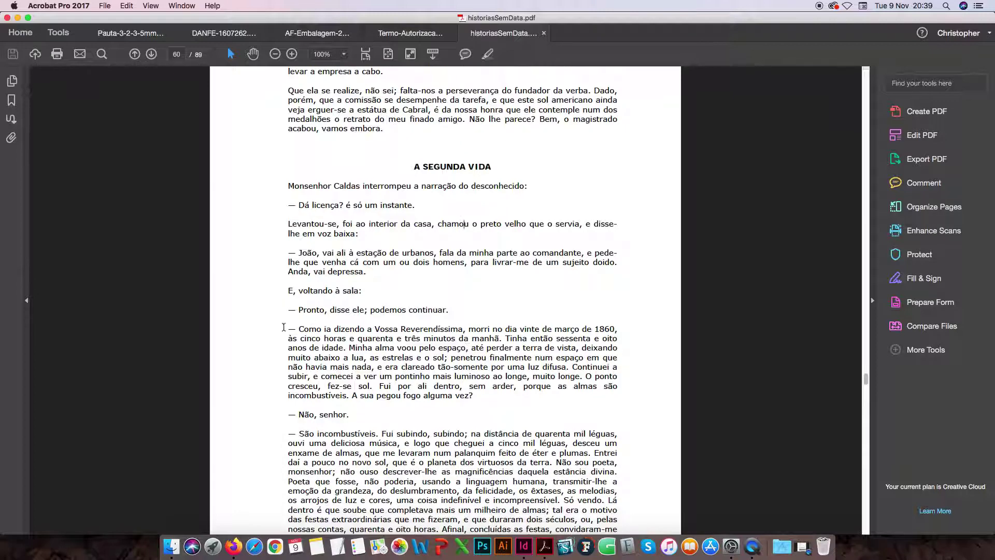
{"action": "key", "text": "super+equal"}
{"action": "key", "text": "super+equal"}
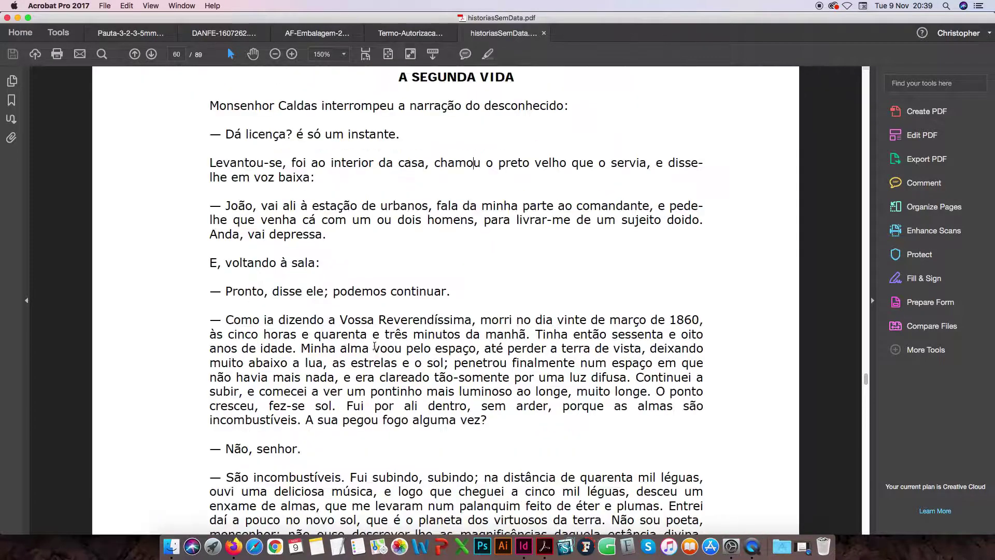
{"action": "left_click_drag", "start_coordinate": [210, 319], "coordinate": [705, 321]}
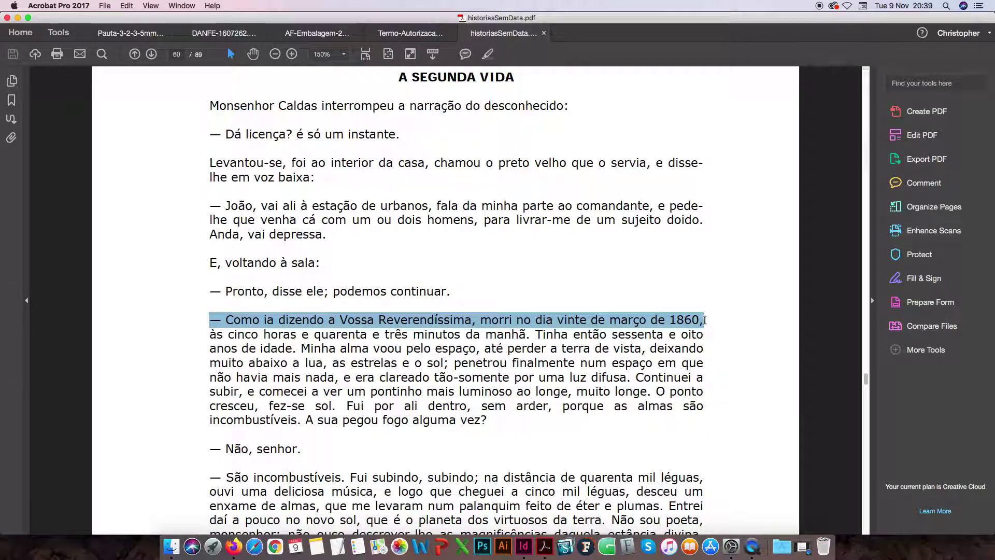
{"action": "left_click", "coordinate": [705, 320]}
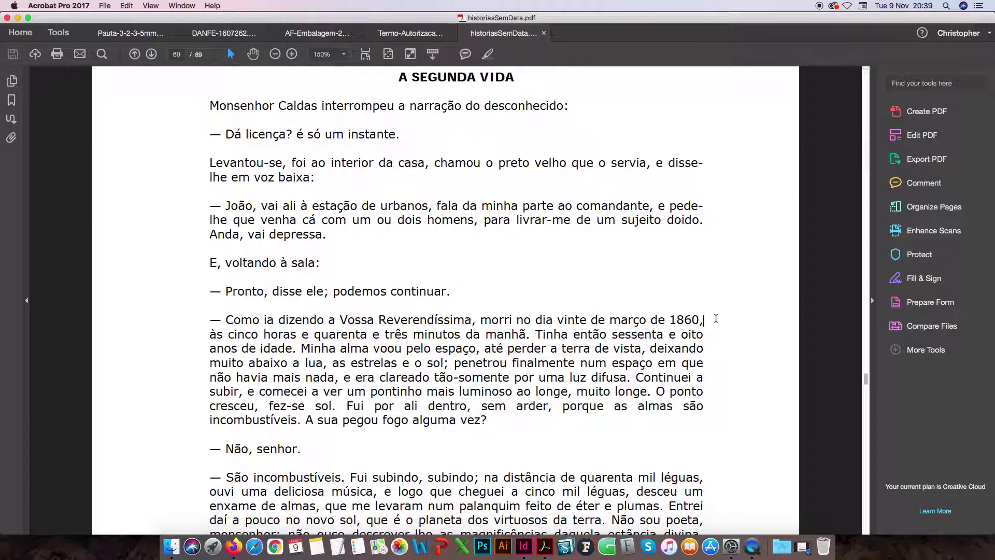
{"action": "left_click_drag", "start_coordinate": [209, 319], "coordinate": [492, 422]}
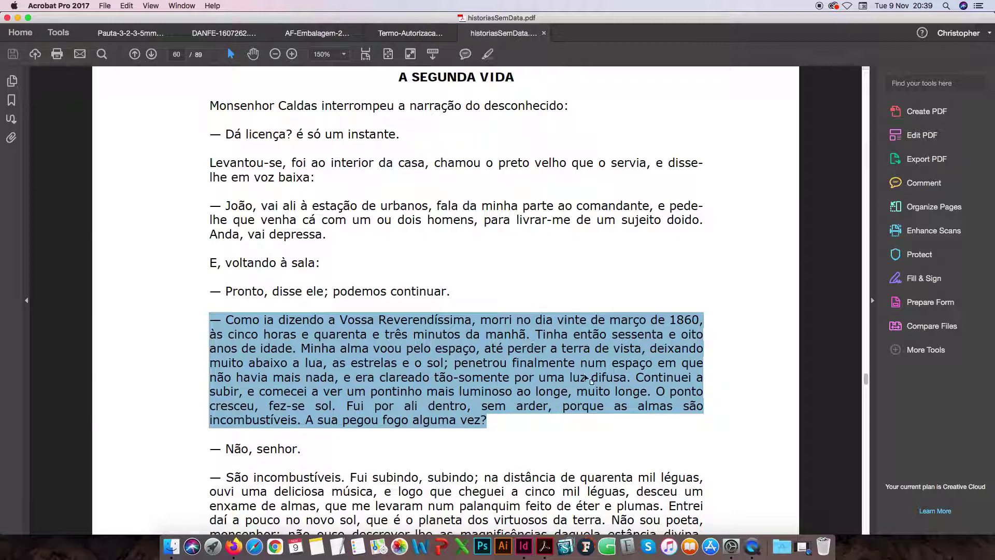
{"action": "scroll", "coordinate": [567, 410], "scroll_direction": "down", "scroll_amount": 8}
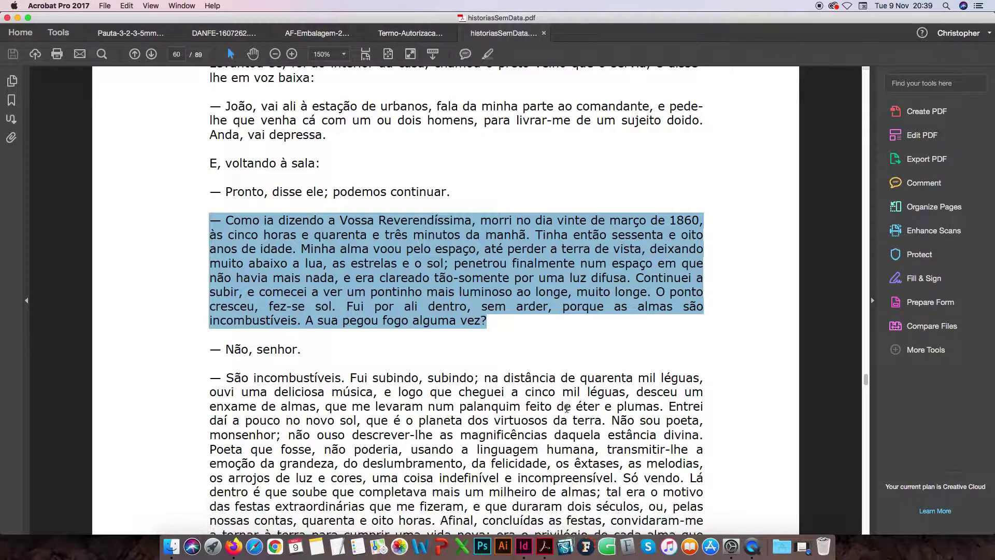
{"action": "scroll", "coordinate": [567, 409], "scroll_direction": "down", "scroll_amount": 15}
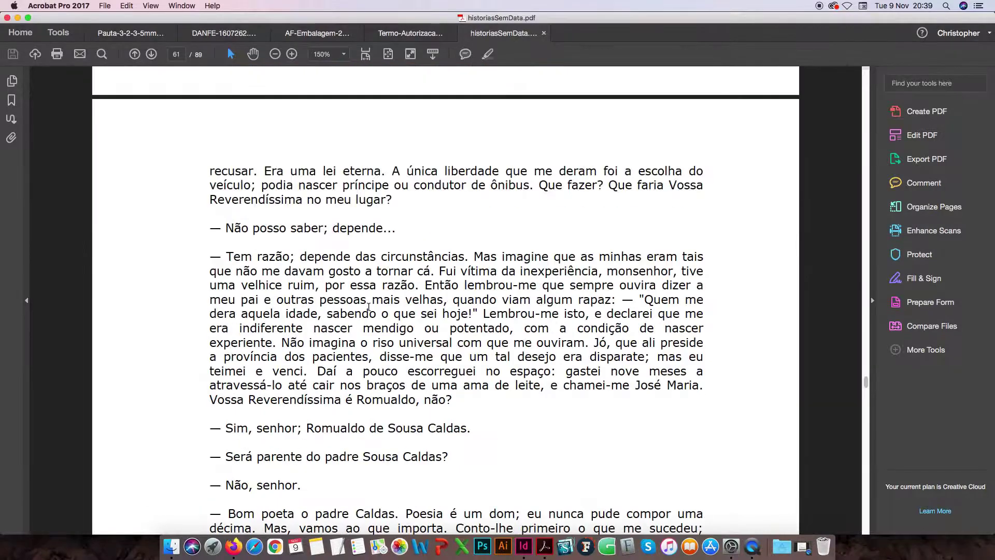
{"action": "scroll", "coordinate": [377, 411], "scroll_direction": "up", "scroll_amount": 18}
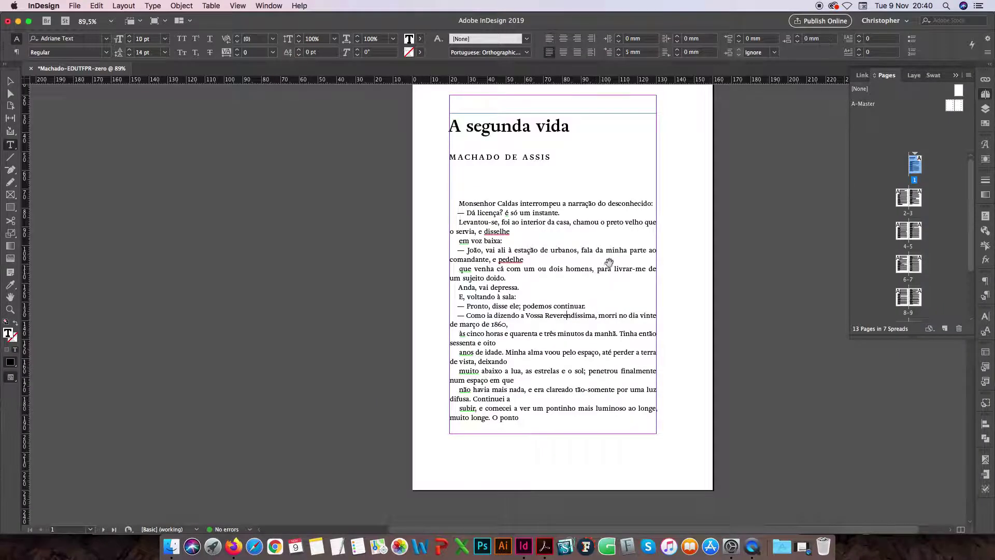
Switch to InDesign and replace the paragraph breaks after "março de 1860," and "sessenta e oito" with spaces to join the broken lines.
{"action": "scroll", "coordinate": [609, 265], "scroll_direction": "up", "scroll_amount": 3}
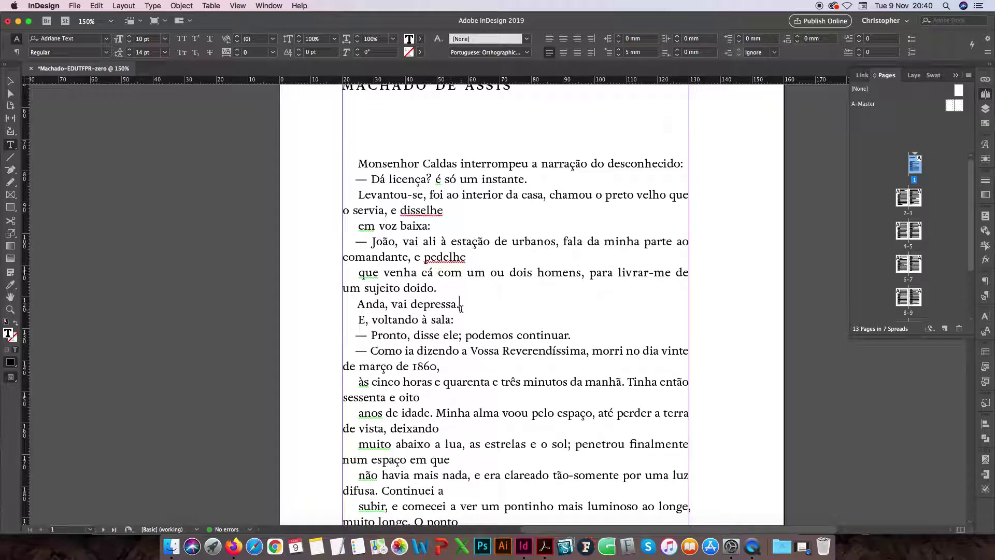
{"action": "scroll", "coordinate": [428, 320], "scroll_direction": "down", "scroll_amount": 2}
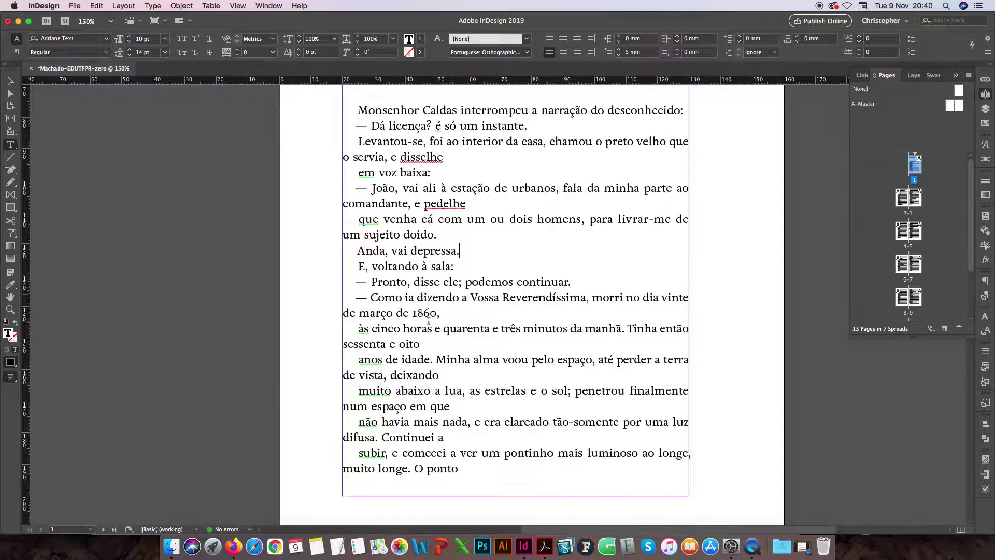
{"action": "left_click_drag", "start_coordinate": [353, 297], "coordinate": [625, 327]}
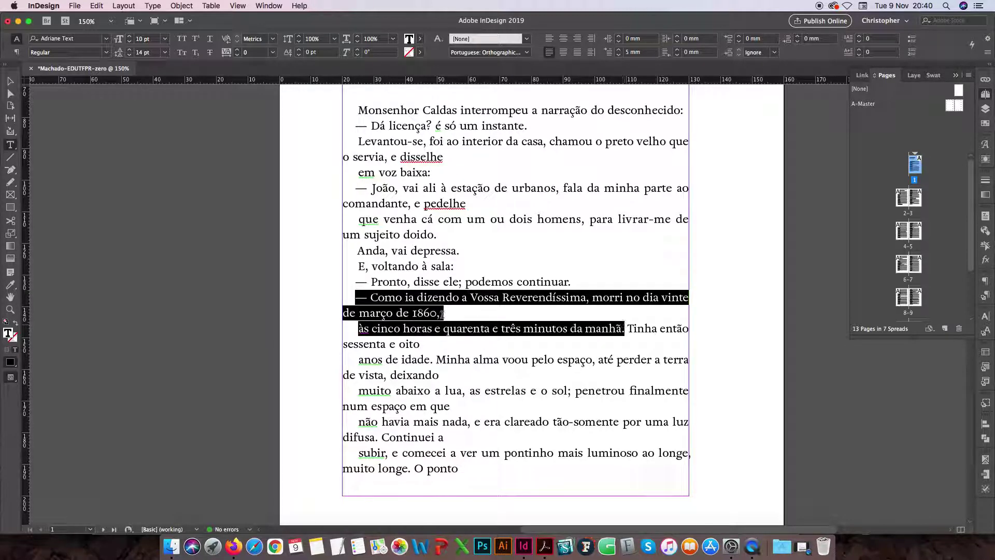
{"action": "left_click", "coordinate": [442, 313]}
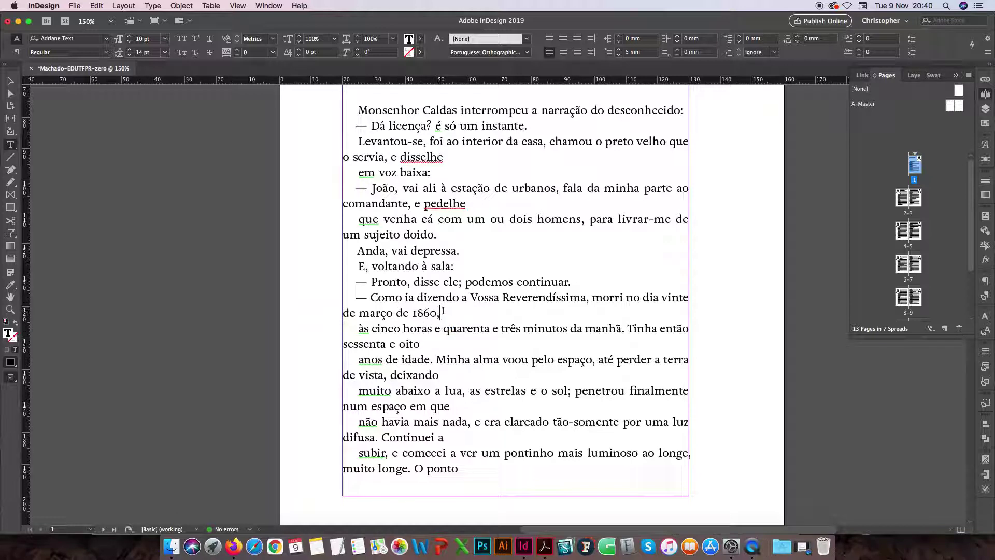
{"action": "left_click_drag", "start_coordinate": [439, 311], "coordinate": [445, 311]}
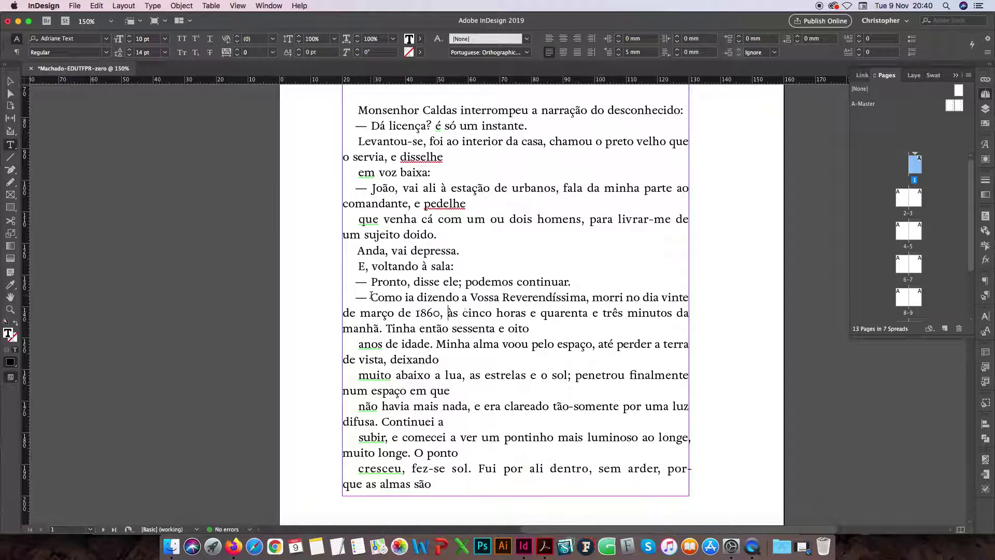
{"action": "left_click", "coordinate": [548, 327]}
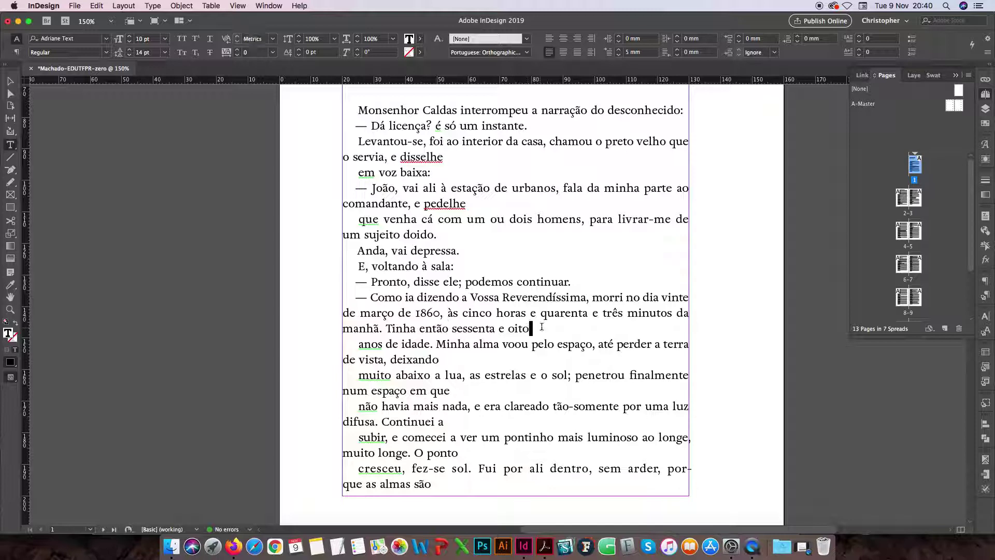
{"action": "key", "text": "Delete"}
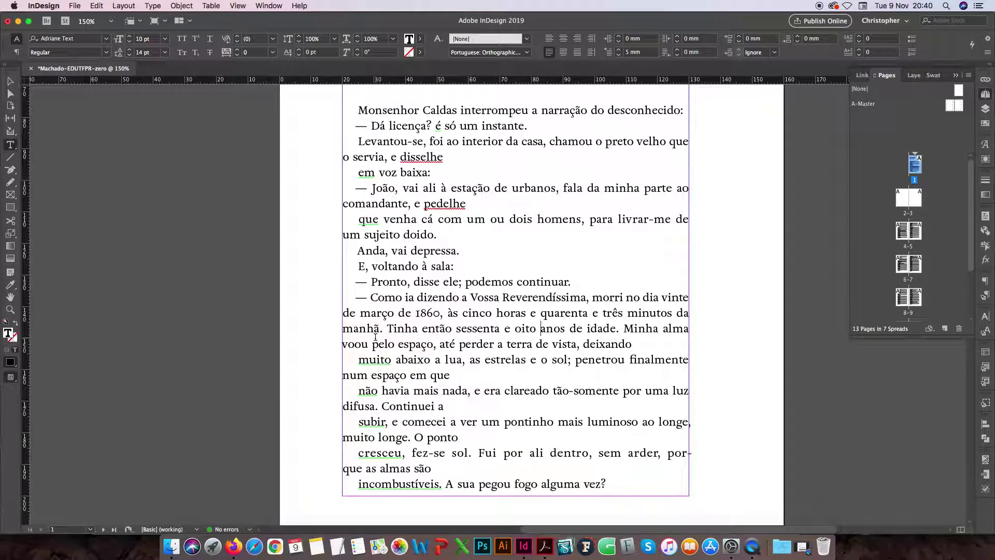
Undo the manual line joins in the paragraph that begins "Como ia dizendo".
{"action": "key", "text": "Escape"}
{"action": "key", "text": "super+z"}
{"action": "key", "text": "super+z"}
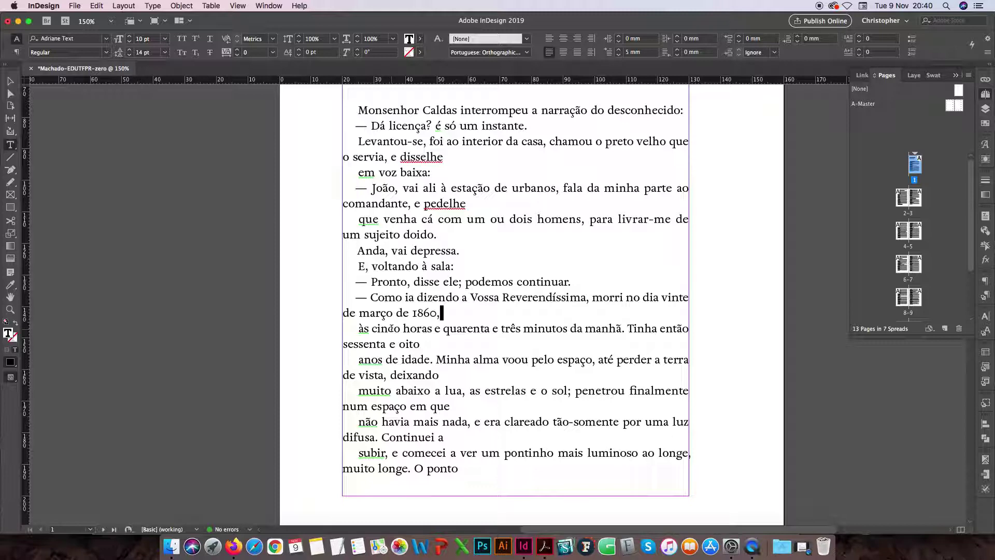
{"action": "key", "text": "super+minus"}
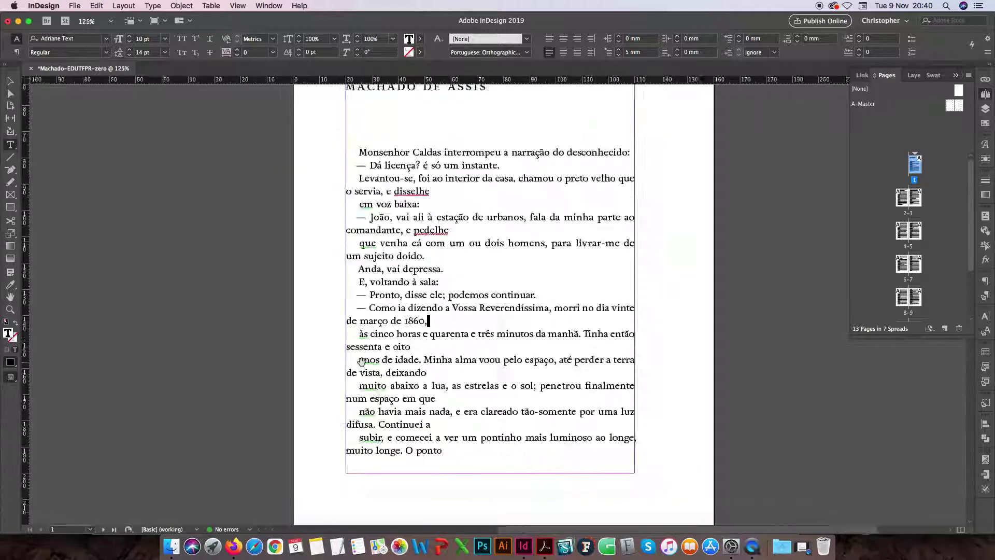
{"action": "scroll", "coordinate": [420, 290], "scroll_direction": "up", "scroll_amount": 3}
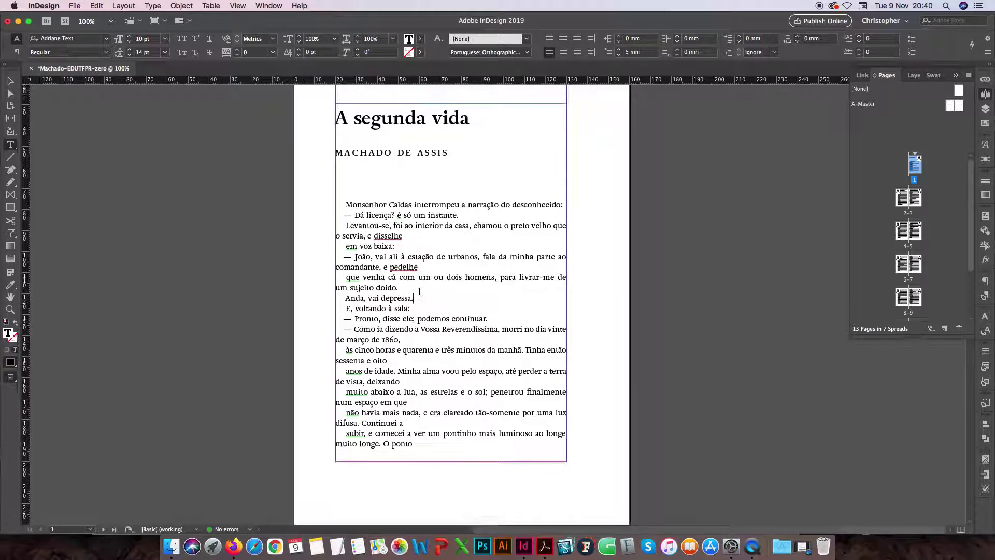
Try replacing the paragraph break after "março de 1860," with a space, undo it, and reselect the break.
{"action": "scroll", "coordinate": [423, 299], "scroll_direction": "down", "scroll_amount": 2}
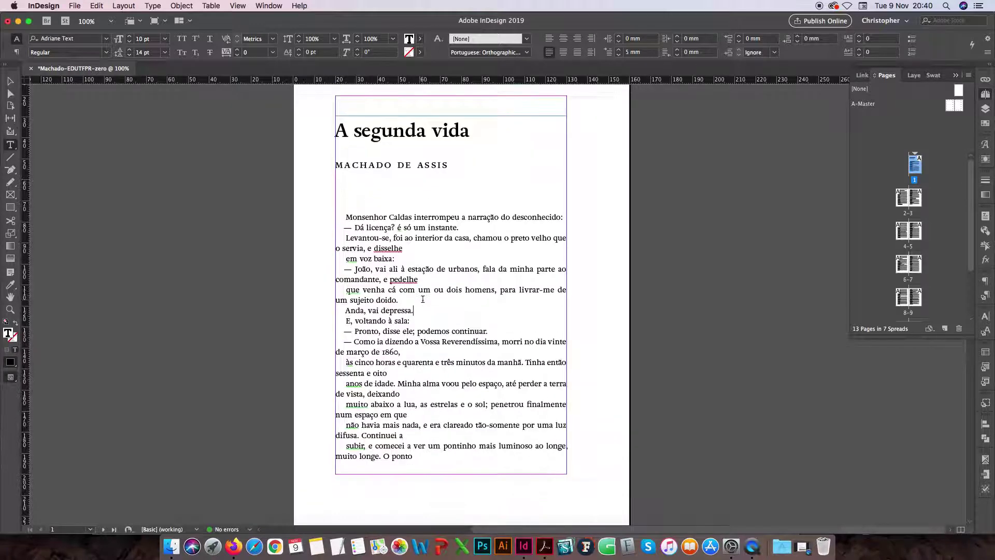
{"action": "left_click", "coordinate": [423, 300]}
{"action": "scroll", "coordinate": [423, 299], "scroll_direction": "up", "scroll_amount": 1}
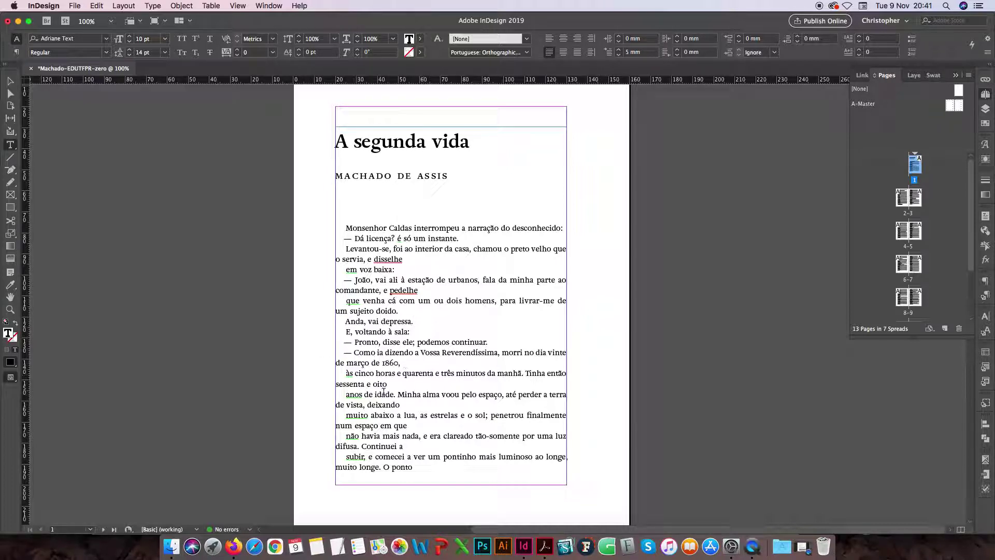
{"action": "scroll", "coordinate": [362, 377], "scroll_direction": "up", "scroll_amount": 2}
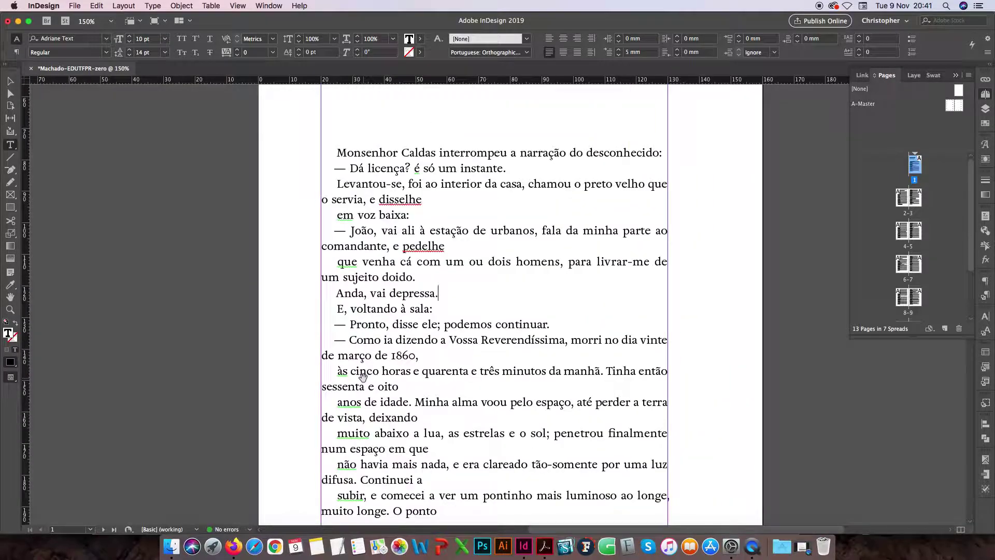
{"action": "scroll", "coordinate": [363, 378], "scroll_direction": "up", "scroll_amount": 1}
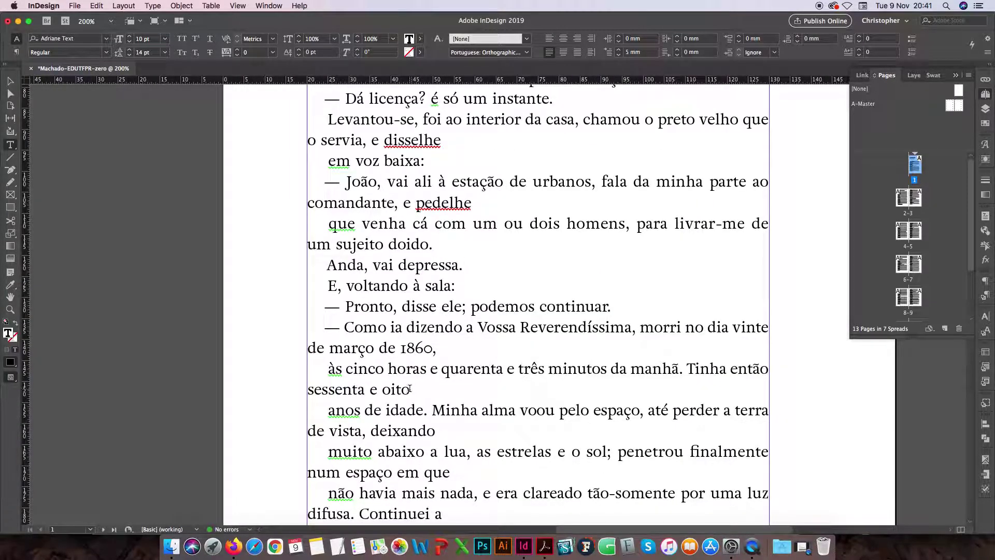
{"action": "left_click_drag", "start_coordinate": [411, 389], "coordinate": [425, 388]}
{"action": "left_click_drag", "start_coordinate": [443, 354], "coordinate": [439, 348]}
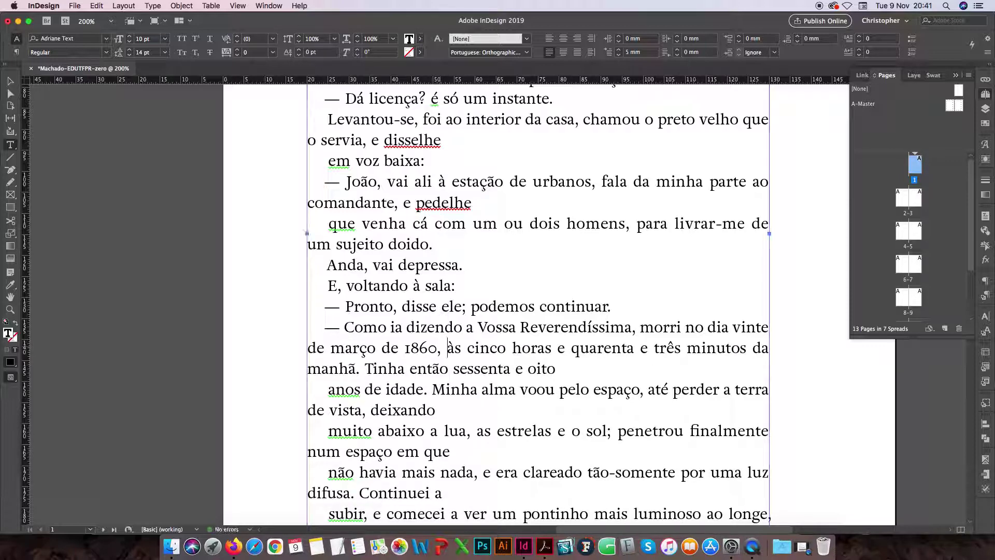
{"action": "key", "text": "super+z"}
{"action": "scroll", "coordinate": [433, 347], "scroll_direction": "down", "scroll_amount": 2, "text": "alt"}
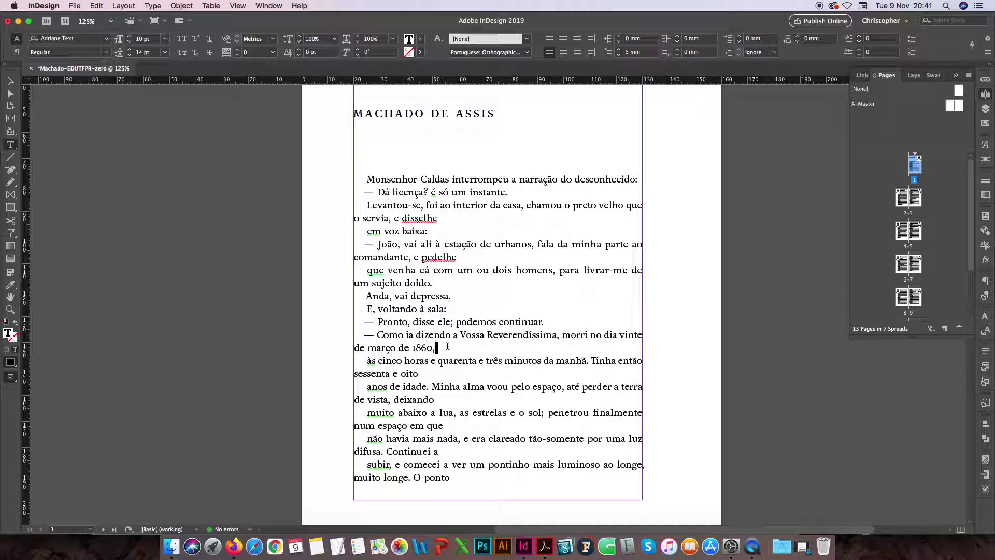
{"action": "left_click_drag", "start_coordinate": [437, 346], "coordinate": [452, 346]}
Switch to Acrobat and examine the punctuation ending each paragraph of "A Segunda Vida", from "do desconhecido:" to "fogo alguma vez?".
{"action": "left_click", "coordinate": [544, 546]}
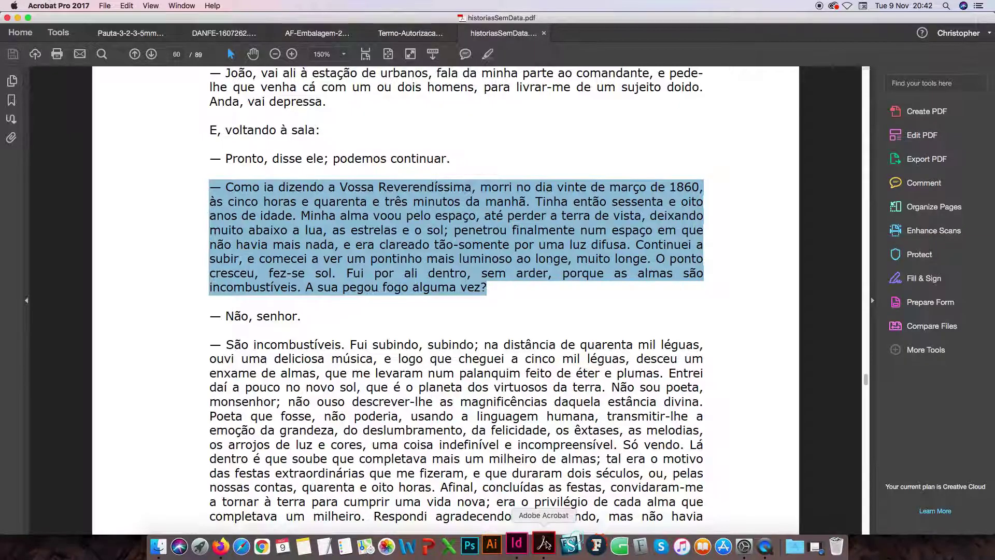
{"action": "left_click", "coordinate": [505, 310]}
{"action": "scroll", "coordinate": [505, 331], "scroll_direction": "up", "scroll_amount": 10}
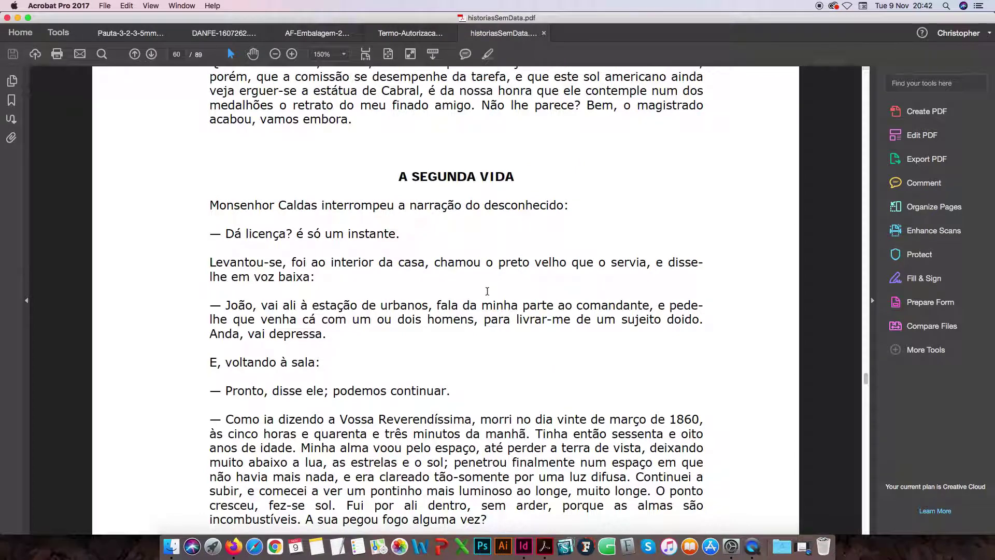
{"action": "scroll", "coordinate": [487, 291], "scroll_direction": "down", "scroll_amount": 2}
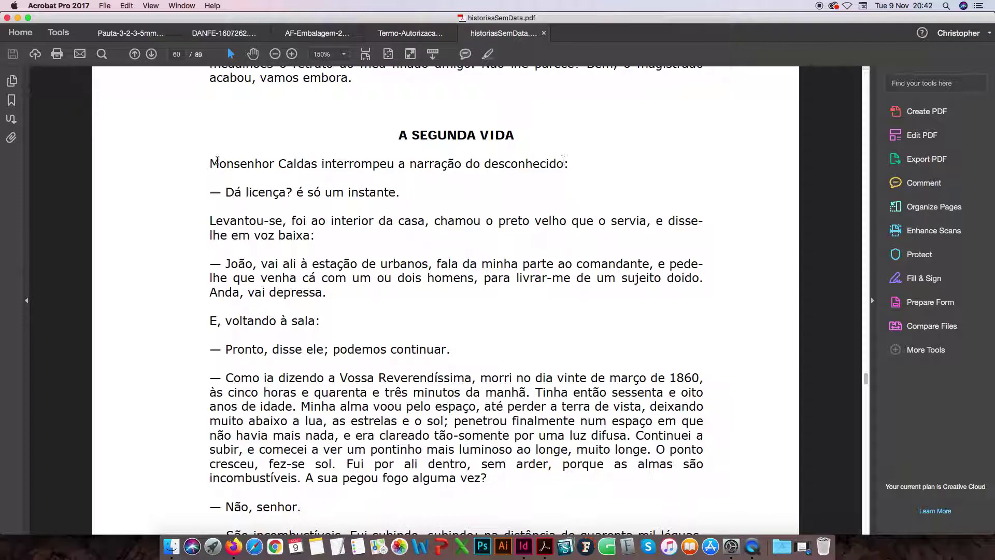
{"action": "left_click_drag", "start_coordinate": [210, 164], "coordinate": [565, 164]}
{"action": "left_click", "coordinate": [578, 164]}
{"action": "left_click_drag", "start_coordinate": [395, 193], "coordinate": [409, 192]}
{"action": "left_click_drag", "start_coordinate": [310, 235], "coordinate": [317, 236]}
{"action": "left_click_drag", "start_coordinate": [319, 292], "coordinate": [322, 322]}
{"action": "left_click_drag", "start_coordinate": [445, 350], "coordinate": [452, 349]}
{"action": "left_click_drag", "start_coordinate": [480, 478], "coordinate": [491, 476]}
Examine the paragraph endings onto page 61 of the PDF, highlighting "no meu lugar?", "depende..." and the end of "Romualdo, não?".
{"action": "scroll", "coordinate": [492, 468], "scroll_direction": "down", "scroll_amount": 5}
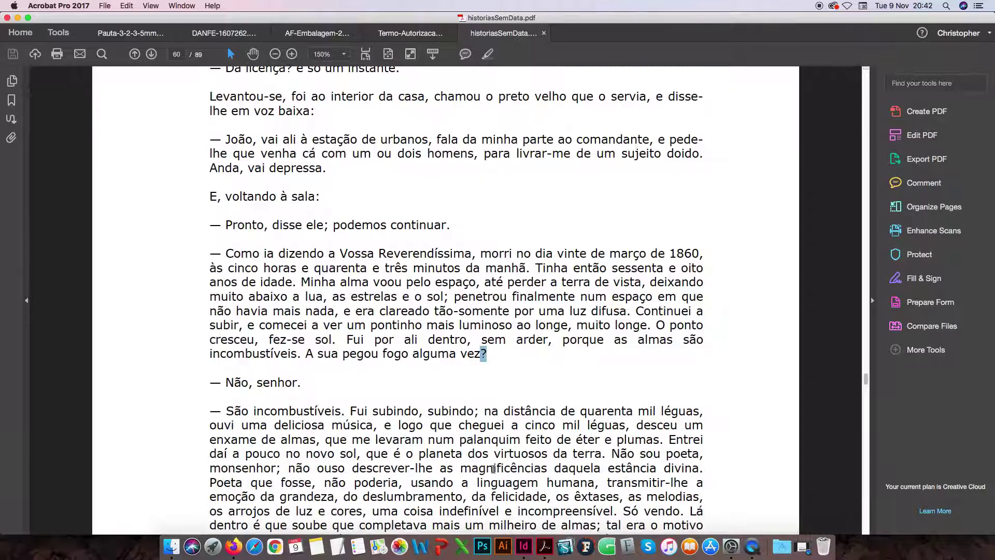
{"action": "scroll", "coordinate": [493, 468], "scroll_direction": "down", "scroll_amount": 3}
{"action": "scroll", "coordinate": [498, 443], "scroll_direction": "down", "scroll_amount": 4}
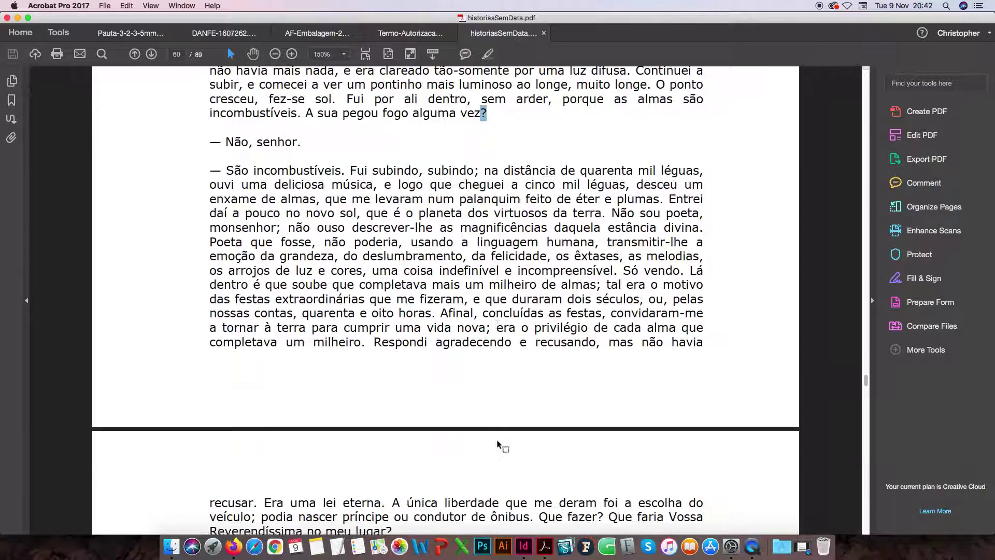
{"action": "scroll", "coordinate": [498, 440], "scroll_direction": "down", "scroll_amount": 1}
{"action": "left_click_drag", "start_coordinate": [392, 456], "coordinate": [409, 441]}
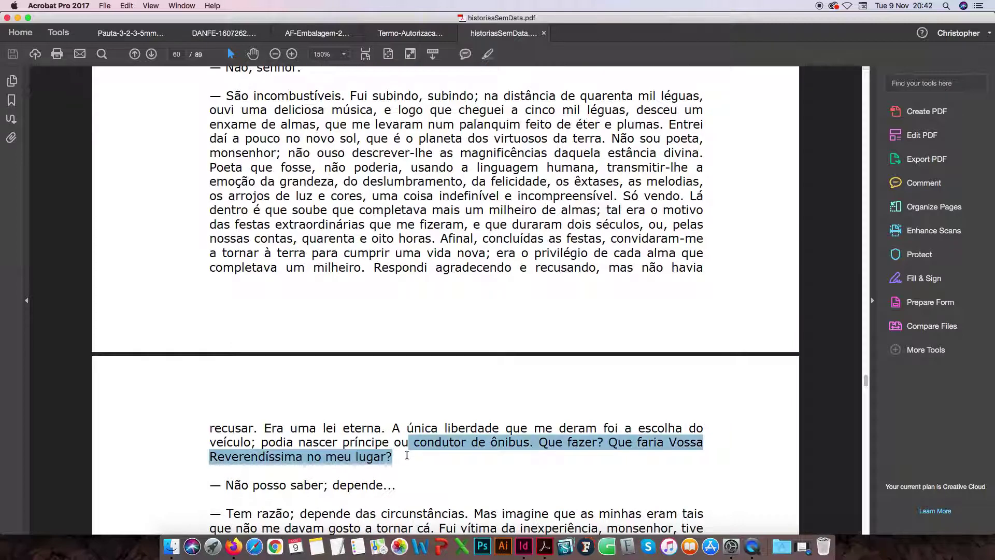
{"action": "scroll", "coordinate": [407, 455], "scroll_direction": "down", "scroll_amount": 5}
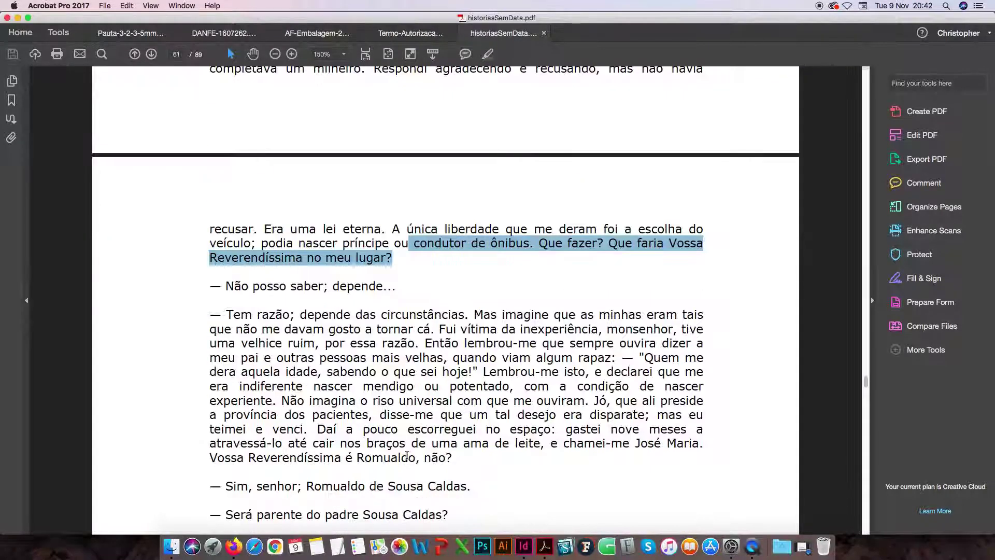
{"action": "left_click_drag", "start_coordinate": [383, 277], "coordinate": [395, 286]}
{"action": "left_click", "coordinate": [385, 285]}
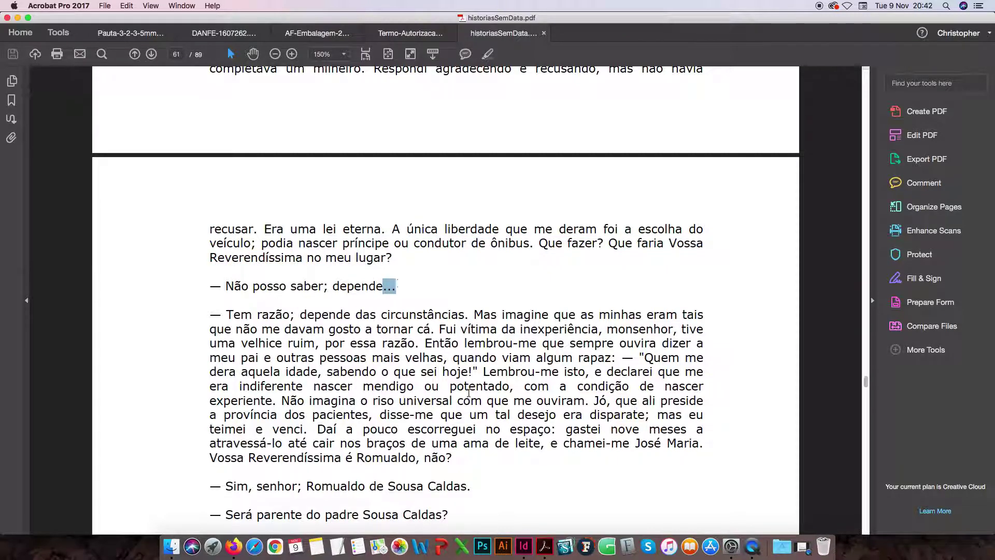
{"action": "left_click_drag", "start_coordinate": [460, 444], "coordinate": [452, 458]}
Review the following dialogue paragraphs on page 61, then recheck the ending of the paragraph that closes with "Romualdo, não?".
{"action": "scroll", "coordinate": [437, 400], "scroll_direction": "down", "scroll_amount": 3}
{"action": "scroll", "coordinate": [438, 400], "scroll_direction": "down", "scroll_amount": 5}
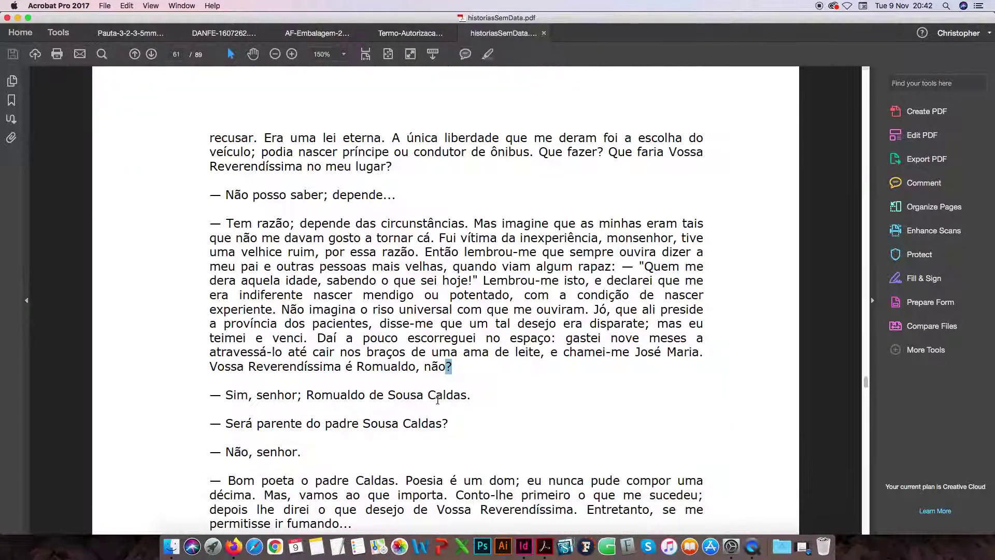
{"action": "scroll", "coordinate": [440, 398], "scroll_direction": "down", "scroll_amount": 4}
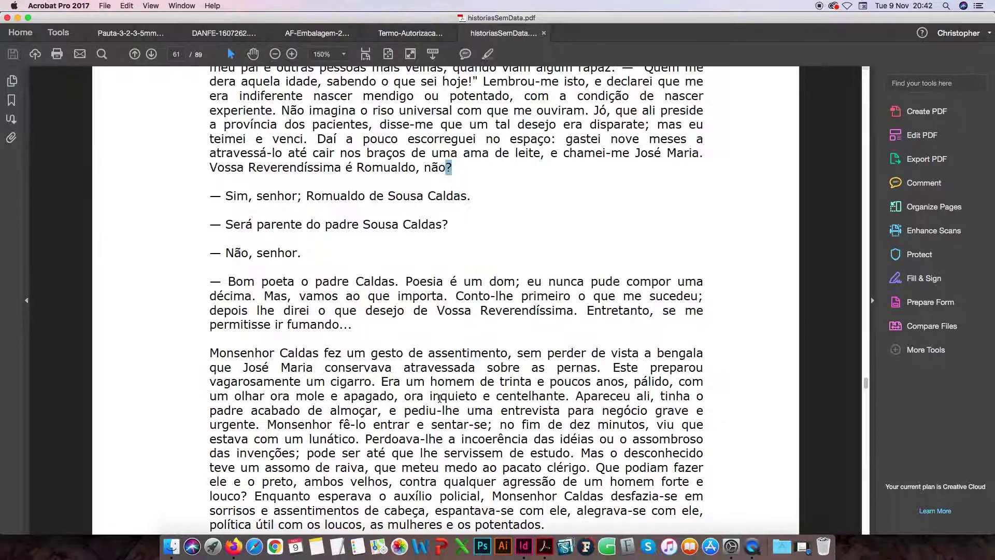
{"action": "scroll", "coordinate": [439, 398], "scroll_direction": "up", "scroll_amount": 1}
{"action": "scroll", "coordinate": [440, 398], "scroll_direction": "up", "scroll_amount": 2}
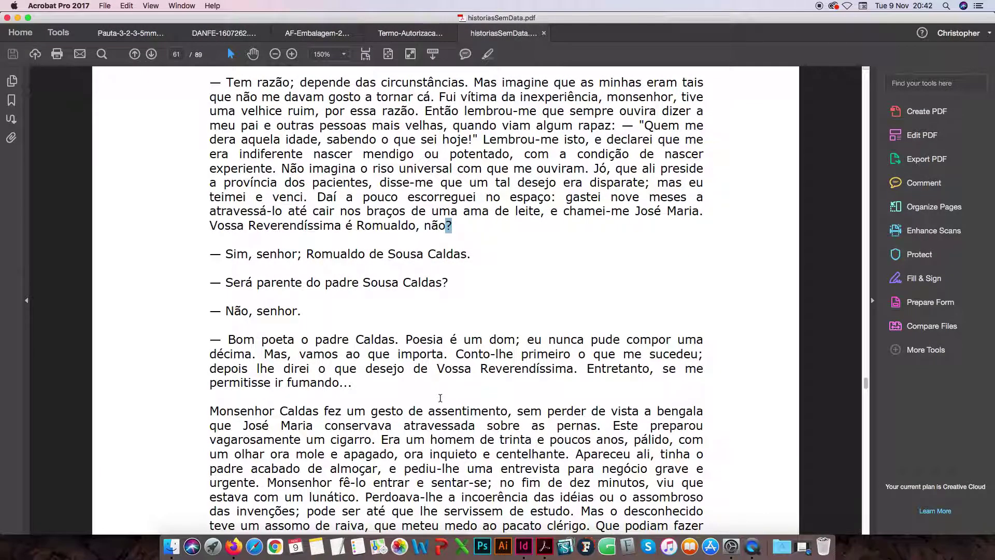
{"action": "left_click", "coordinate": [453, 224]}
{"action": "mouse_move", "coordinate": [454, 224]}
{"action": "left_mouse_down"}
{"action": "mouse_move", "coordinate": [463, 212]}
{"action": "mouse_move", "coordinate": [468, 233]}
{"action": "mouse_move", "coordinate": [460, 227]}
{"action": "left_mouse_up"}
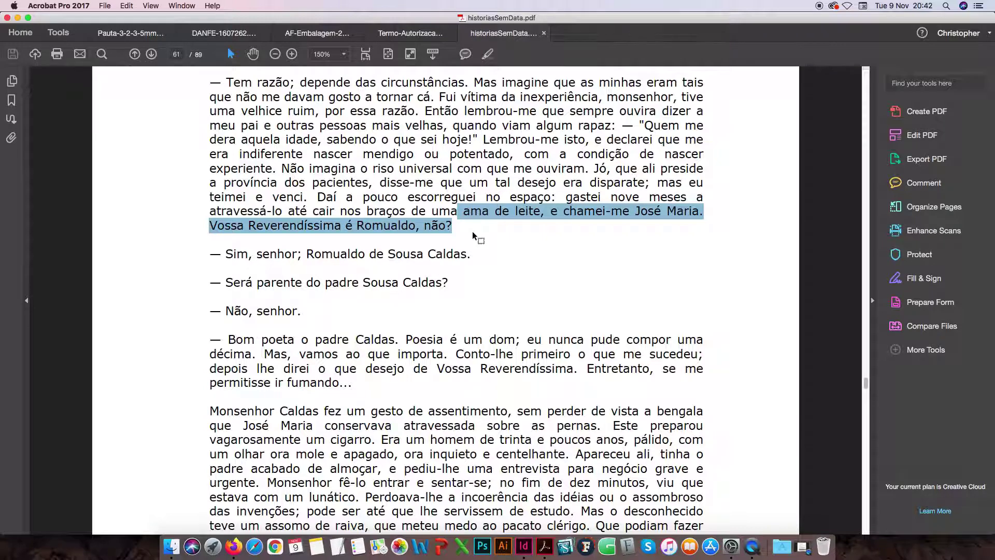
{"action": "scroll", "coordinate": [472, 232], "scroll_direction": "up", "scroll_amount": 5}
{"action": "scroll", "coordinate": [479, 247], "scroll_direction": "up", "scroll_amount": 6}
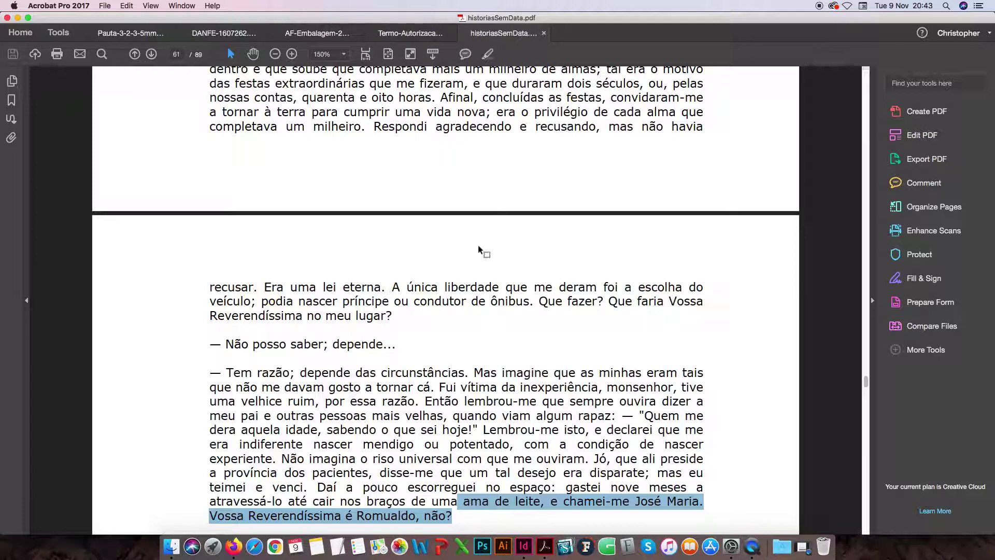
Switch to InDesign and start a GREP Find/Change search with a negative lookbehind followed by an end of paragraph, (?<!)\r.
{"action": "left_click", "coordinate": [520, 541]}
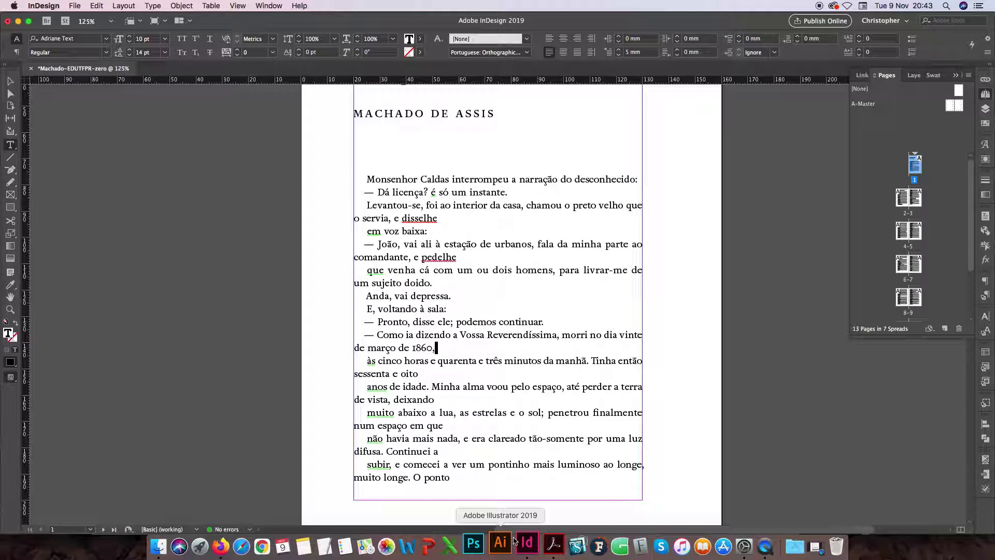
{"action": "key", "text": "super+f"}
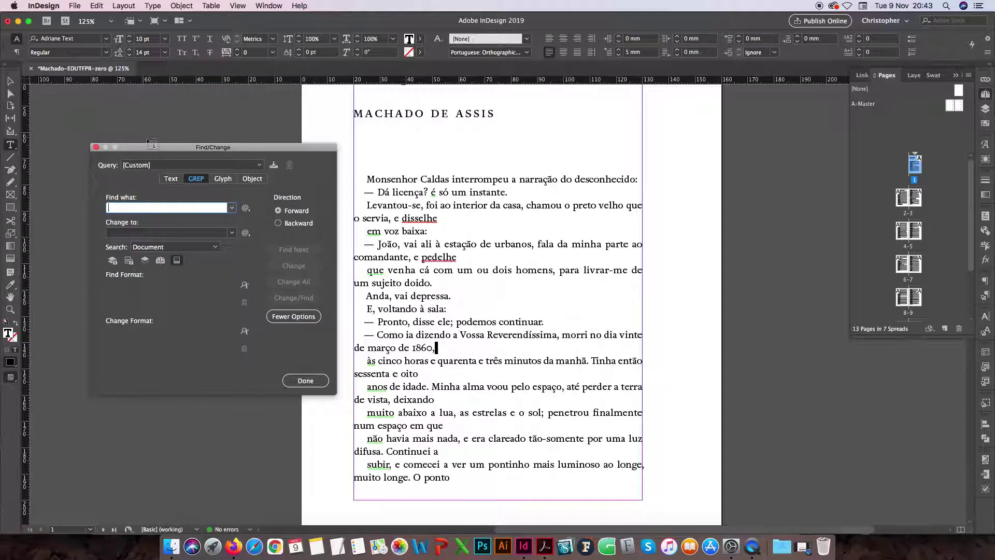
{"action": "left_click", "coordinate": [247, 209]}
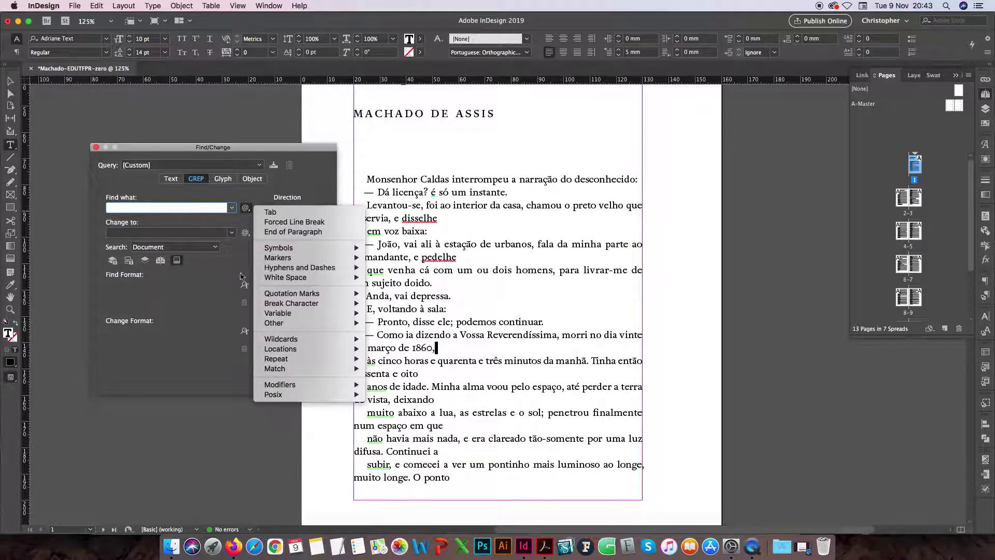
{"action": "mouse_move", "coordinate": [279, 370]}
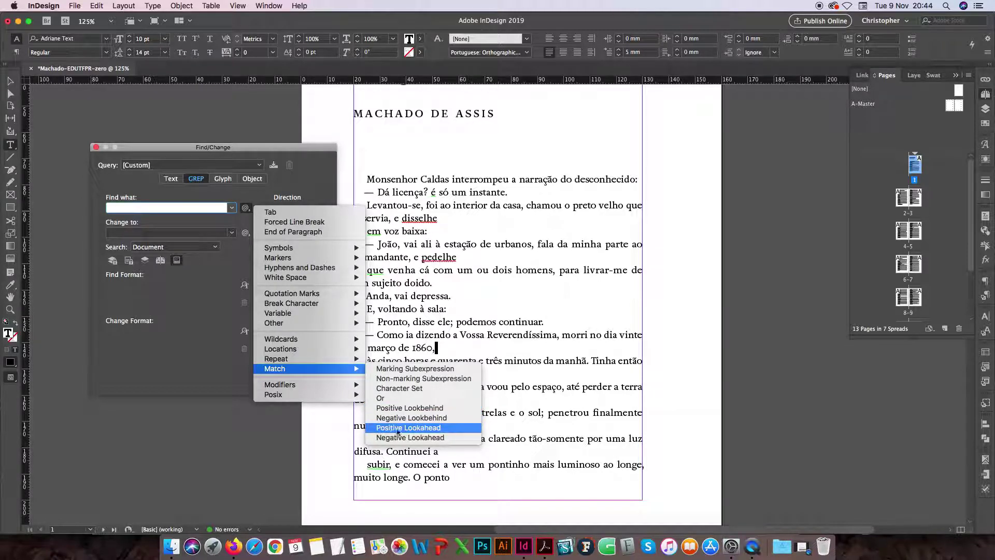
{"action": "left_click", "coordinate": [426, 418]}
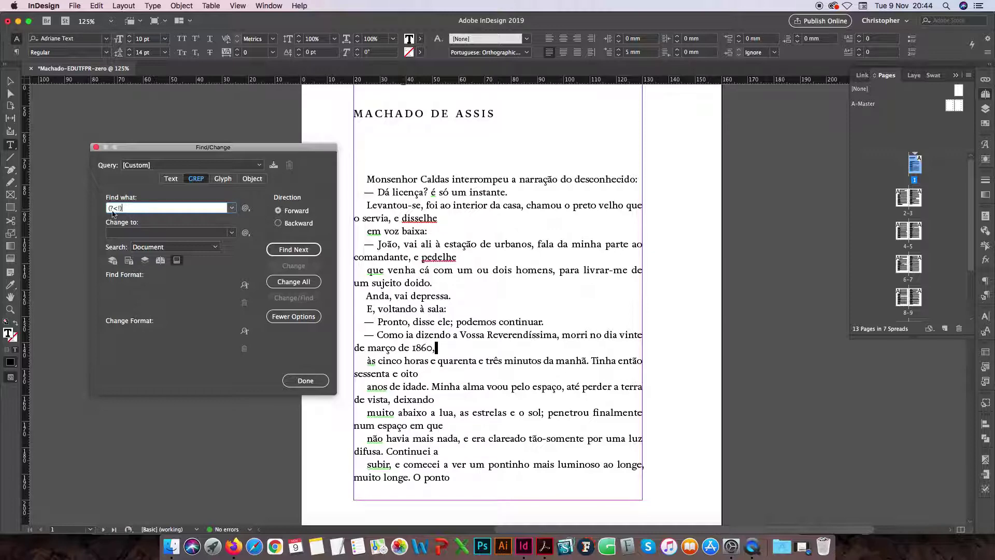
{"action": "left_click", "coordinate": [246, 208]}
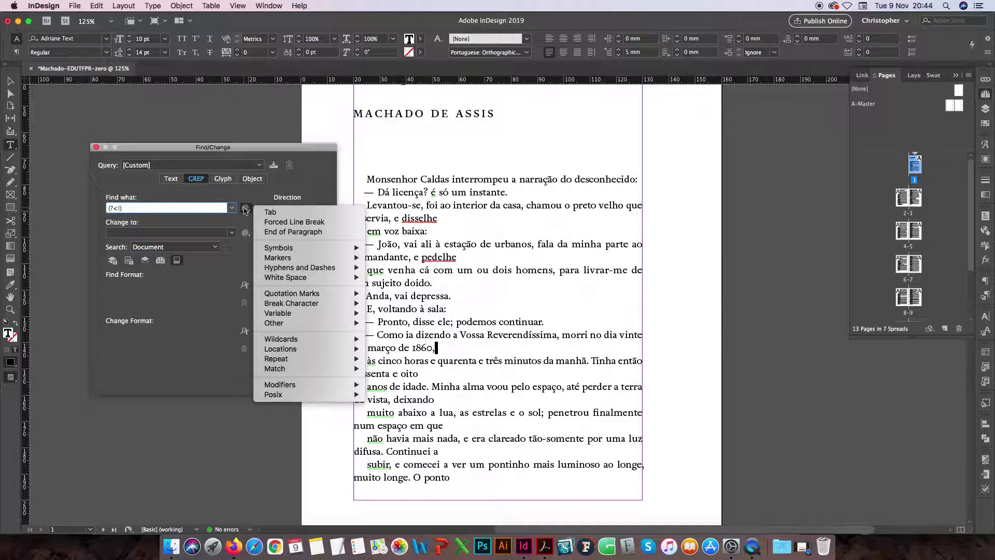
{"action": "left_click", "coordinate": [279, 235]}
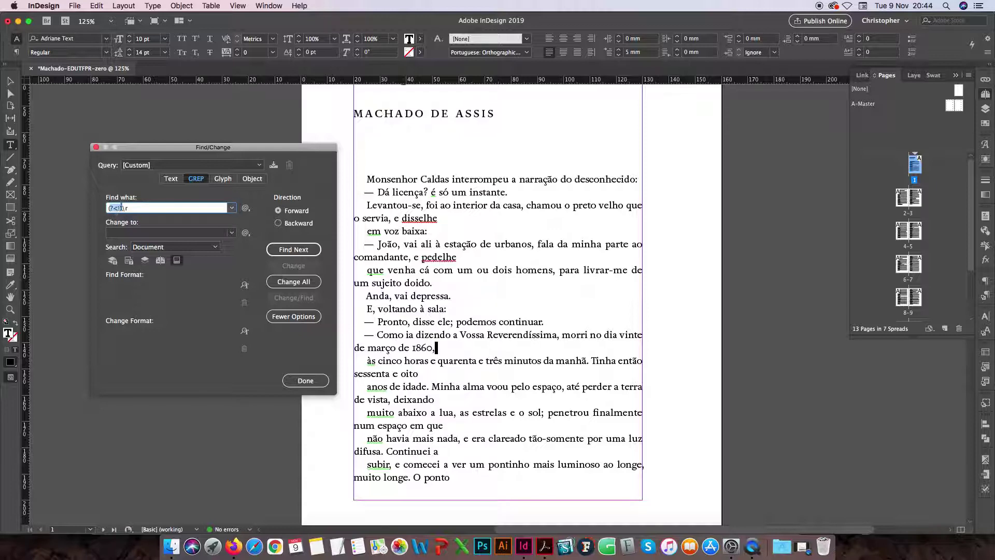
Complete the lookbehind with escaped period, colon, question mark and exclamation mark alternatives, giving the search (?<!\.|\:|\?|\!)\r.
{"action": "left_click", "coordinate": [121, 207]}
{"action": "type", "text": "\\."}
{"action": "type", "text": "|\\:"}
{"action": "left_click", "coordinate": [136, 208]}
{"action": "type", "text": "|"}
{"action": "left_click", "coordinate": [145, 208]}
{"action": "type", "text": "|\\!"}
{"action": "left_click", "coordinate": [471, 352]}
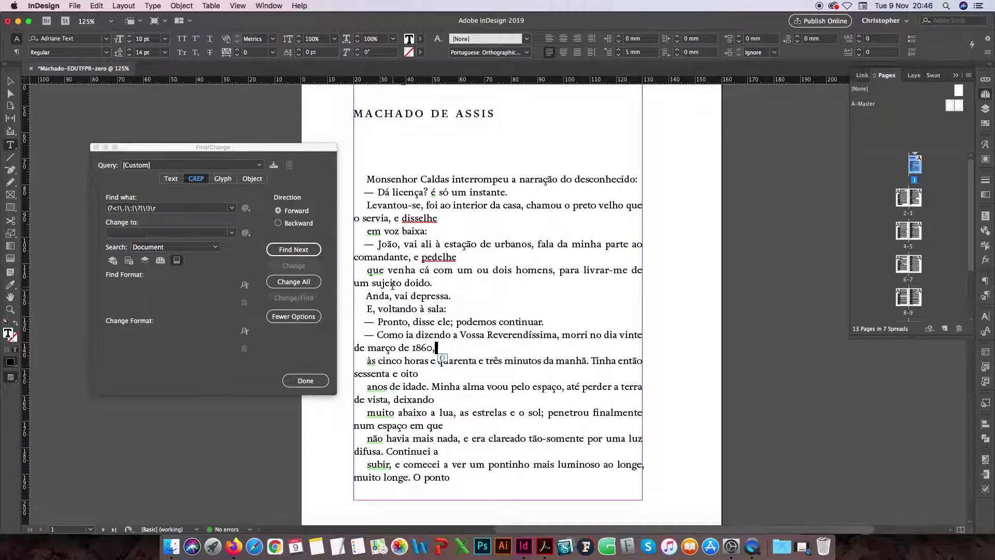
{"action": "left_click", "coordinate": [145, 232]}
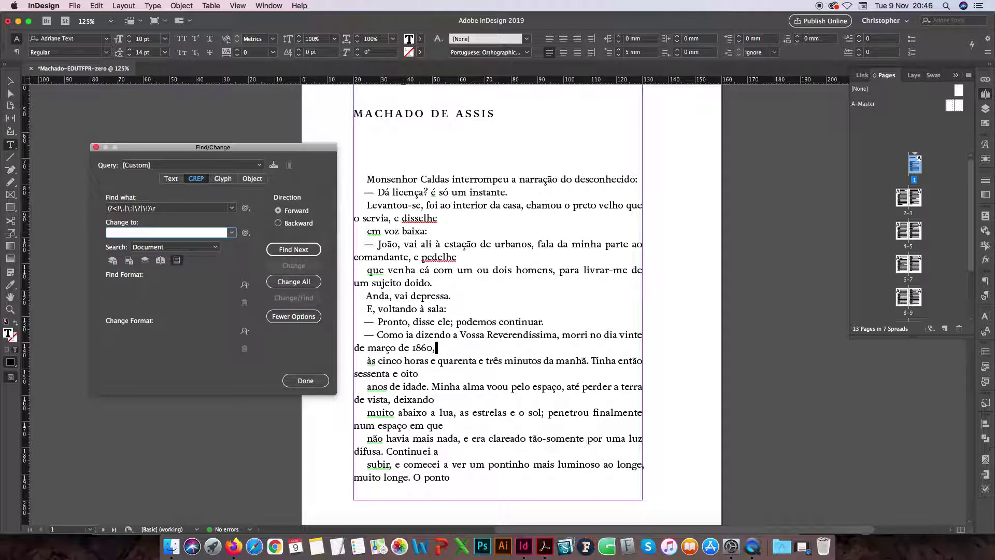
{"action": "type", "text": "s"}
{"action": "key", "text": "BackSpace"}
{"action": "key", "text": "BackSpace"}
{"action": "left_click", "coordinate": [457, 353]}
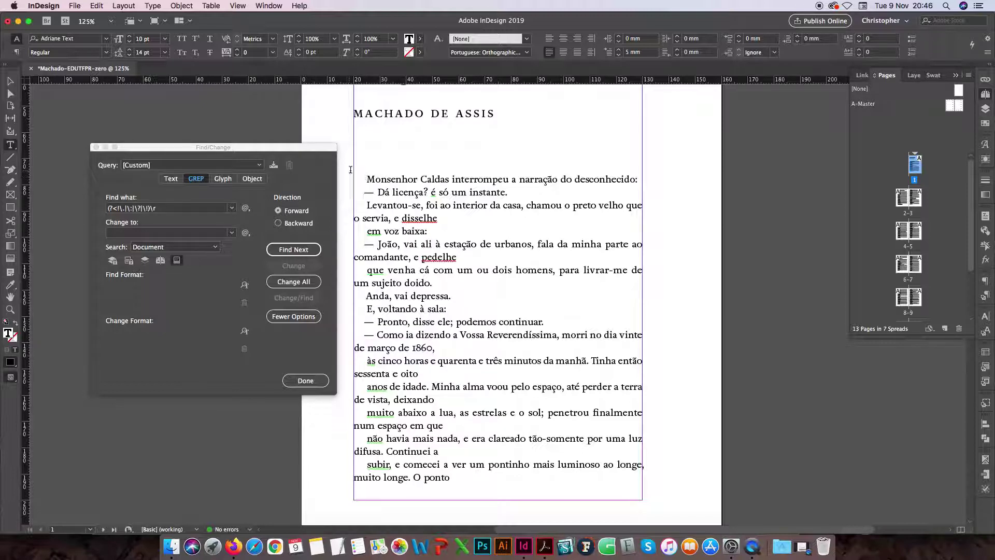
Delete the paragraph breaks after the title "A segunda vida" and the author line so both run into the first paragraph.
{"action": "left_click", "coordinate": [366, 179]}
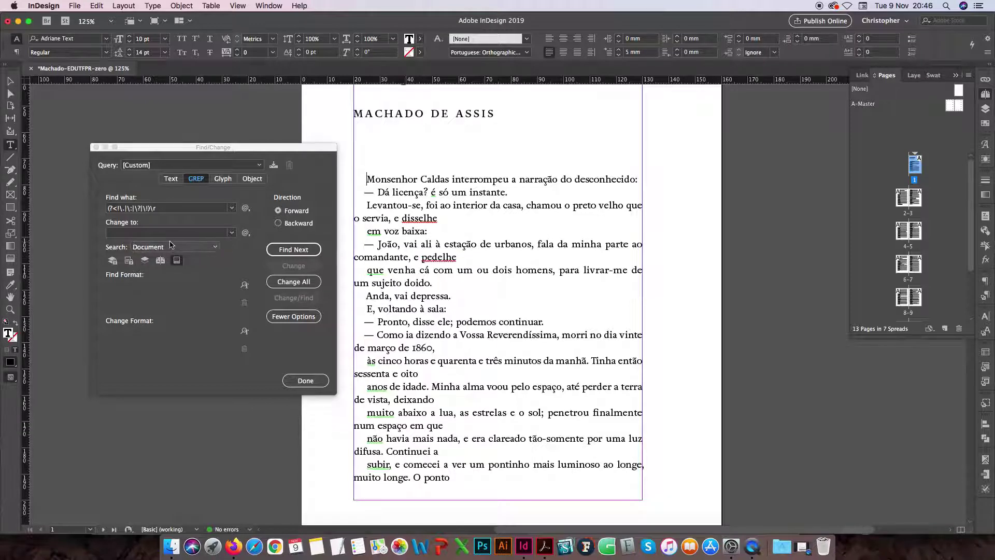
{"action": "scroll", "coordinate": [438, 281], "scroll_direction": "up", "scroll_amount": 5}
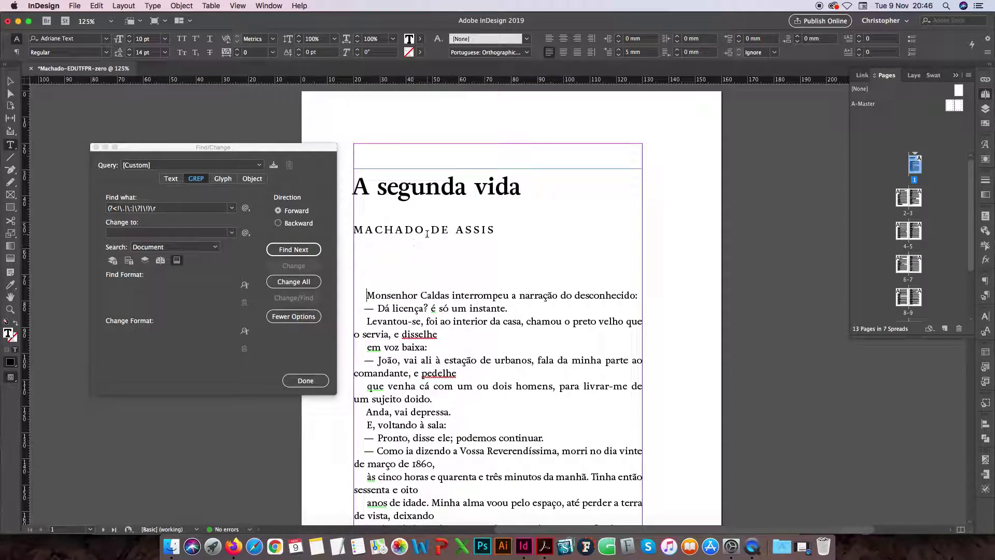
{"action": "left_click", "coordinate": [521, 185]}
{"action": "key", "text": "shift+Right"}
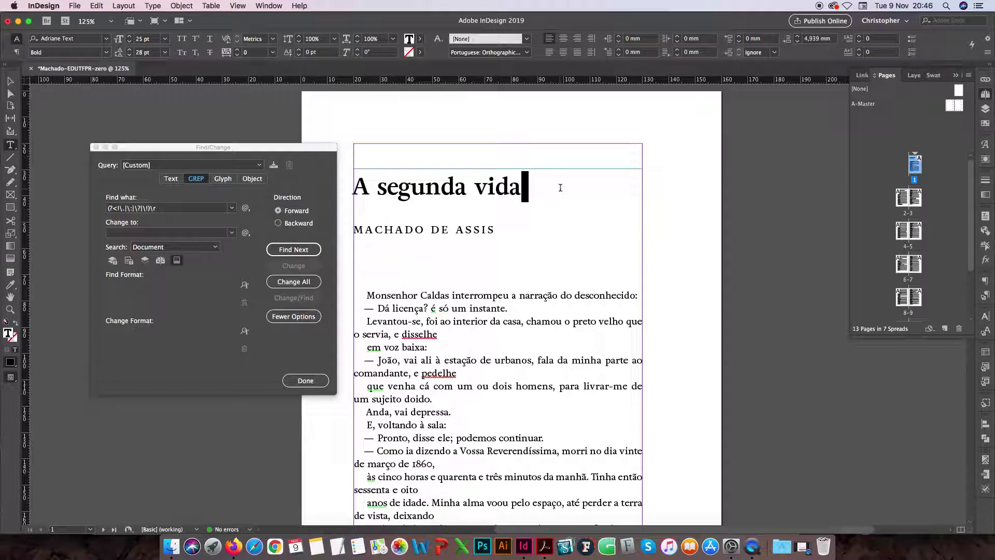
{"action": "key", "text": "BackSpace"}
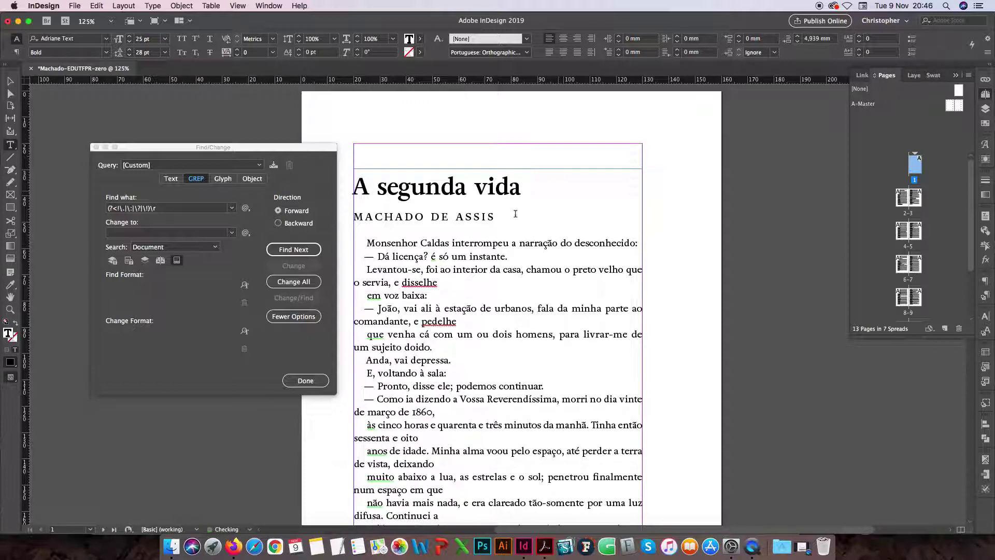
{"action": "left_click", "coordinate": [492, 214]}
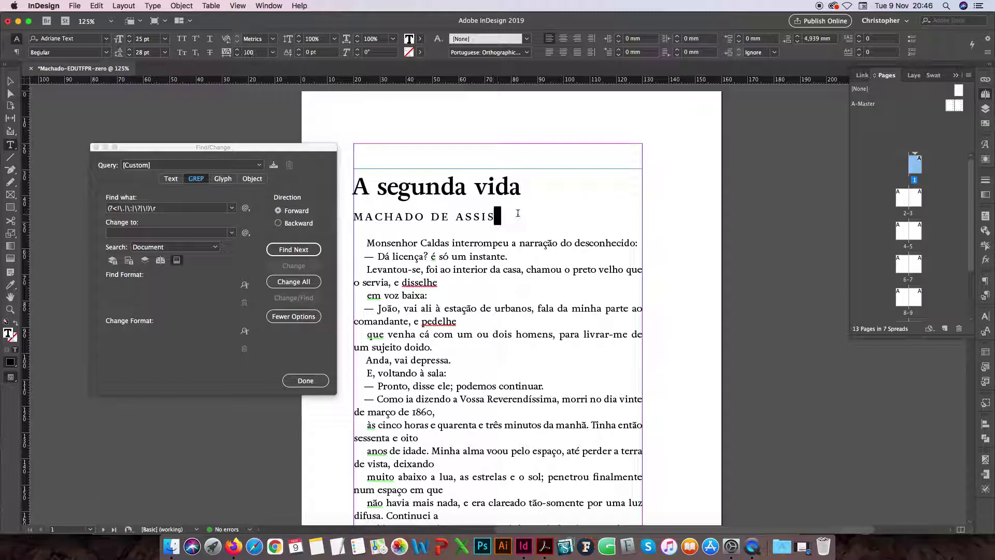
{"action": "key", "text": "Delete"}
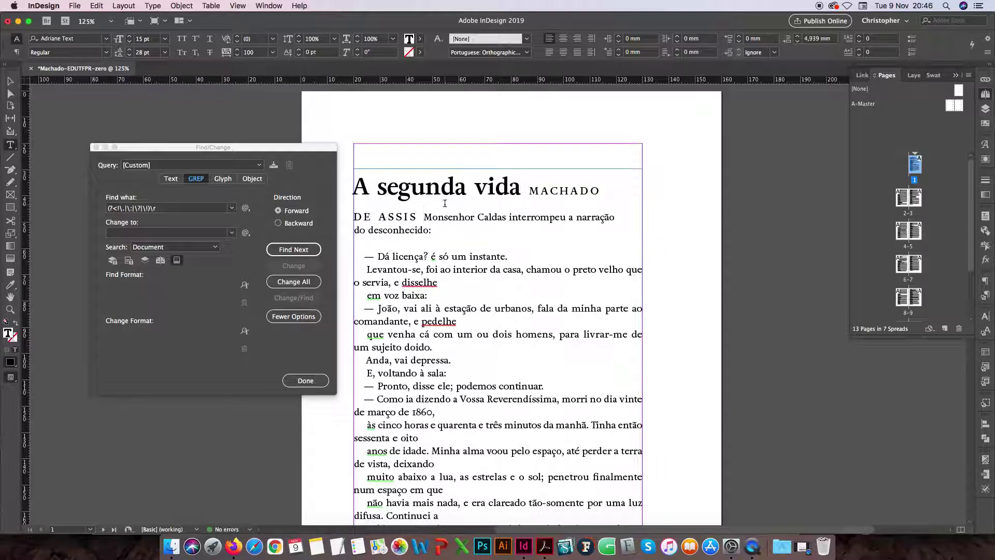
Undo the paragraph break deletions after the title "A segunda vida" and the author line.
{"action": "key", "text": "super+z"}
{"action": "key", "text": "super+z"}
{"action": "key", "text": "super+z"}
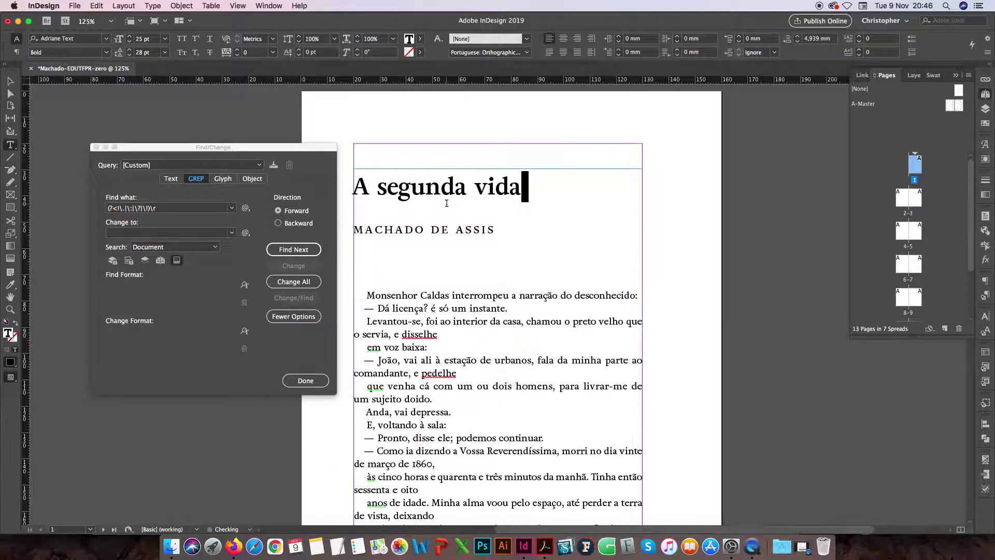
{"action": "left_click", "coordinate": [428, 279]}
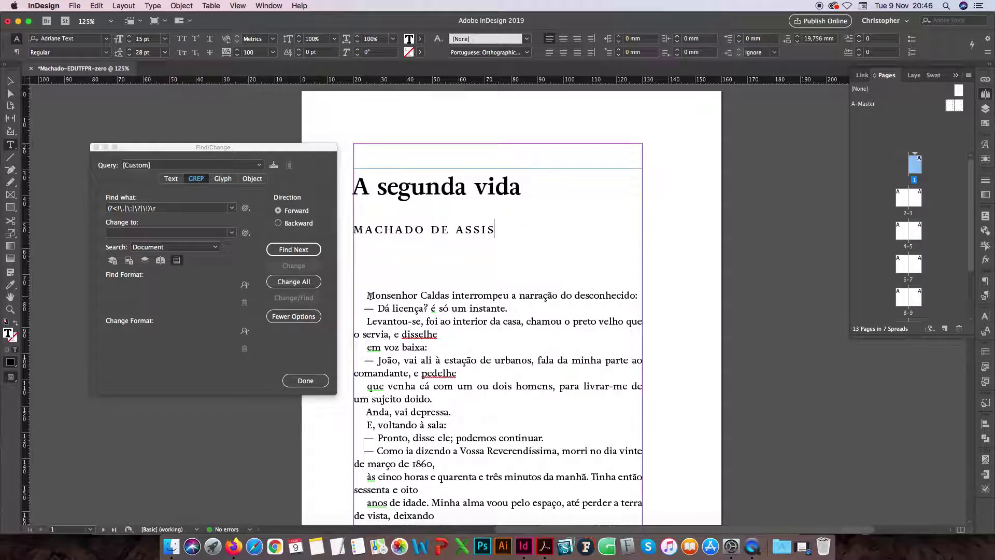
Place the insertion point before "Monsenhor Caldas" in the first body paragraph and limit the GREP search to To End of Story.
{"action": "left_click", "coordinate": [352, 293]}
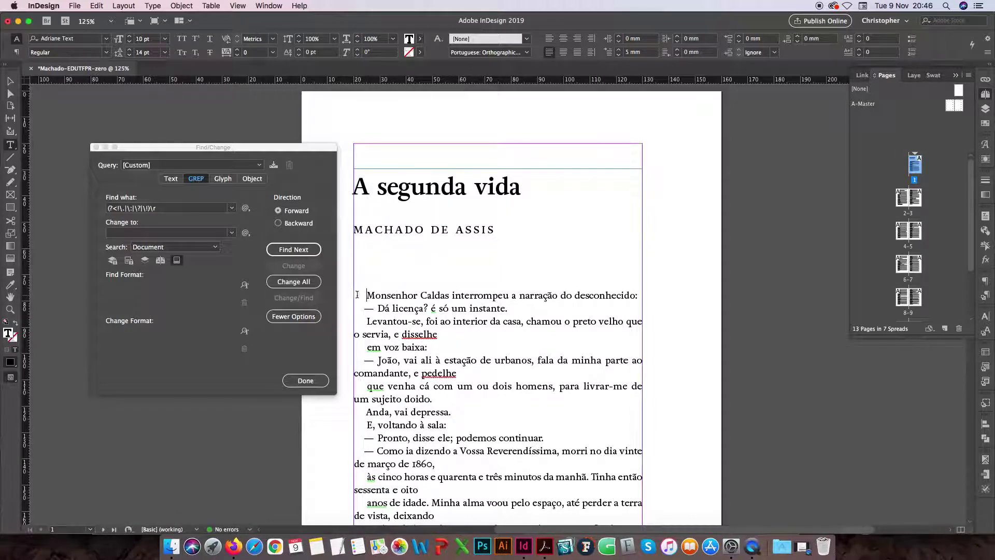
{"action": "mouse_move", "coordinate": [365, 294]}
{"action": "left_mouse_down"}
{"action": "mouse_move", "coordinate": [390, 294]}
{"action": "mouse_move", "coordinate": [365, 294]}
{"action": "left_mouse_up"}
{"action": "left_click", "coordinate": [148, 247]}
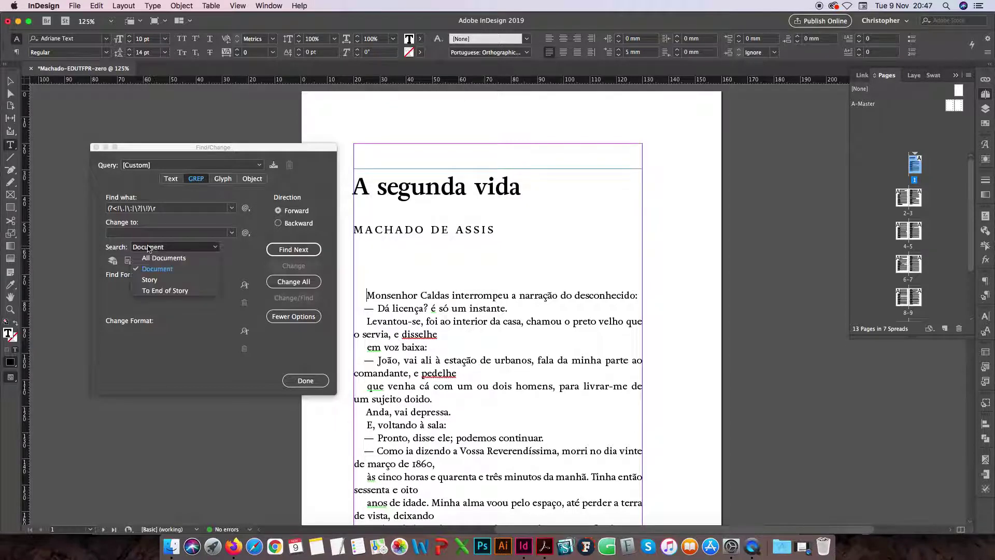
{"action": "left_click", "coordinate": [162, 292]}
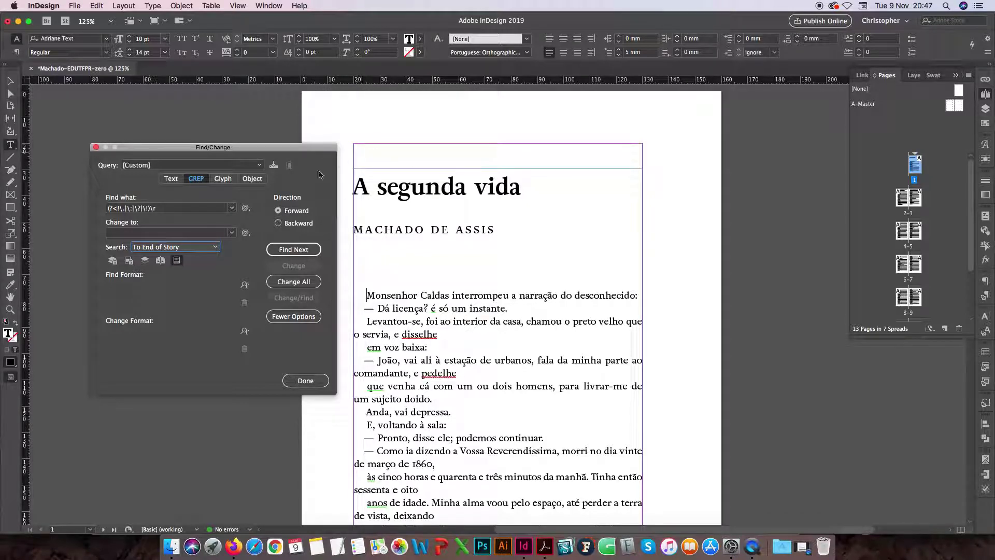
Replace all matching paragraph breaks with nothing through the end of the story, and close Find/Change.
{"action": "left_click", "coordinate": [294, 283]}
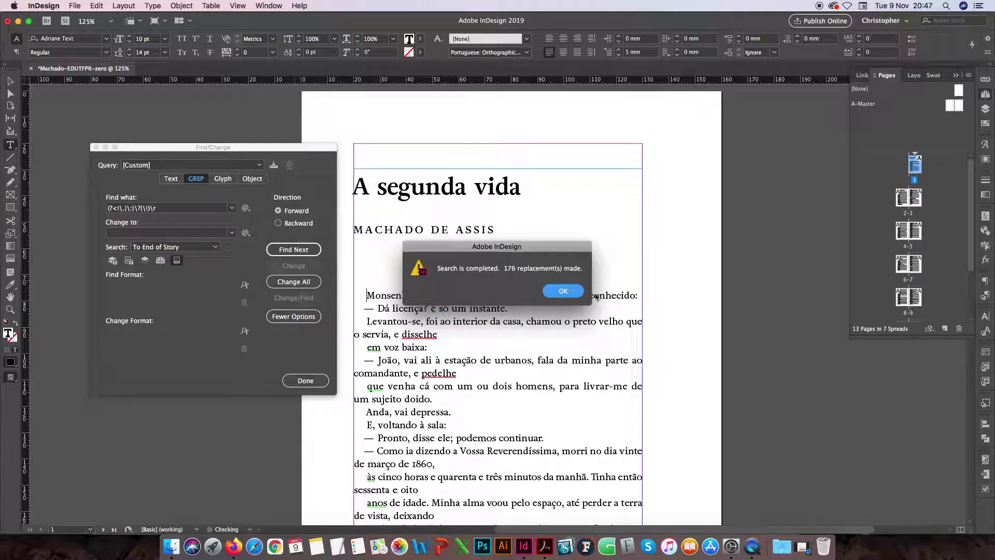
{"action": "left_click", "coordinate": [562, 290]}
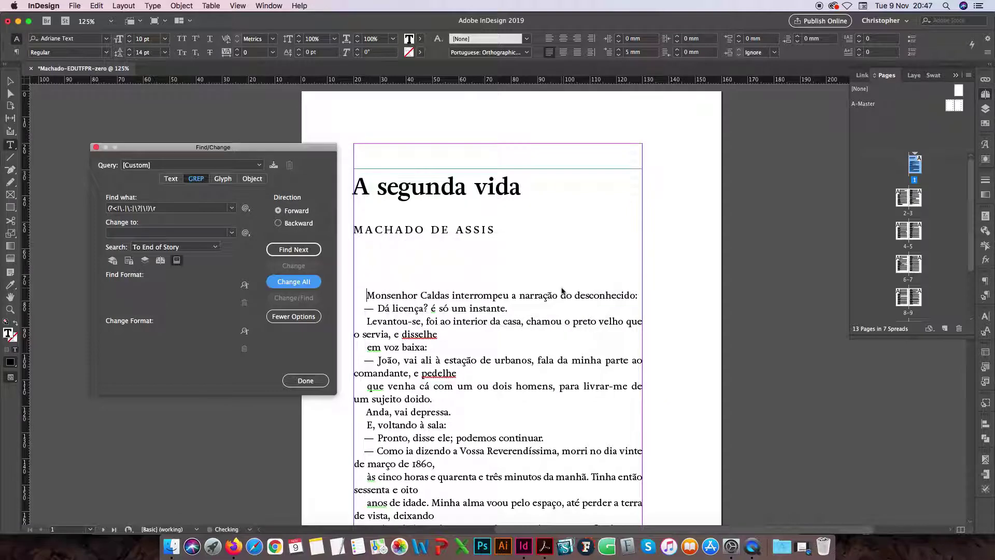
{"action": "key", "text": "Return"}
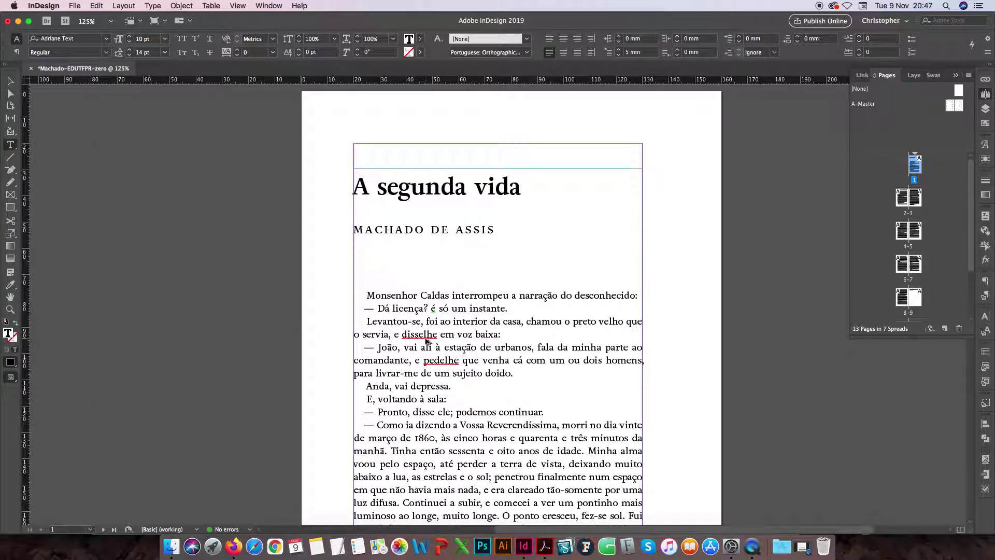
Deselect the text frame on page 1 and show the layout without guides or hidden characters in Preview screen mode.
{"action": "scroll", "coordinate": [426, 341], "scroll_direction": "down", "scroll_amount": 2}
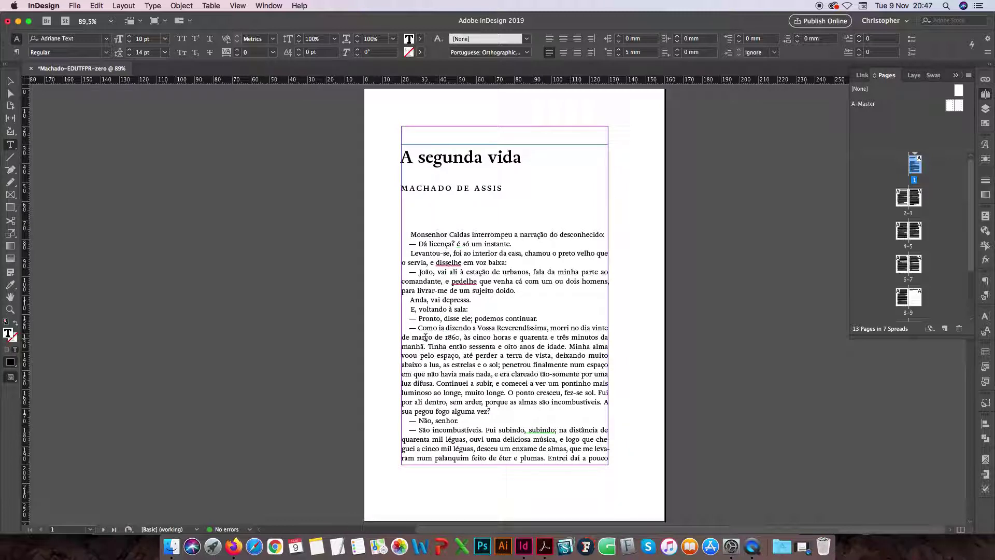
{"action": "key", "text": "Escape"}
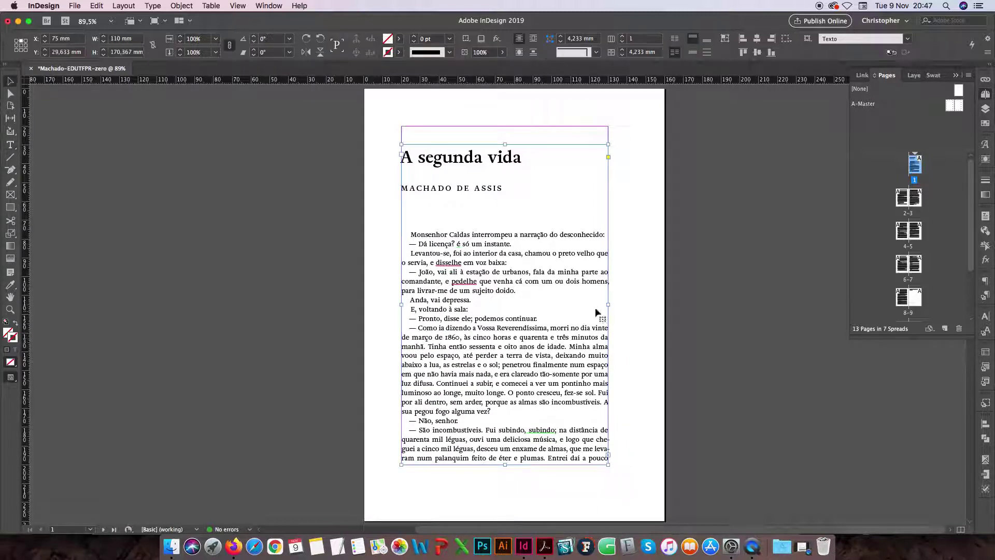
{"action": "left_click", "coordinate": [638, 306]}
{"action": "key", "text": "w"}
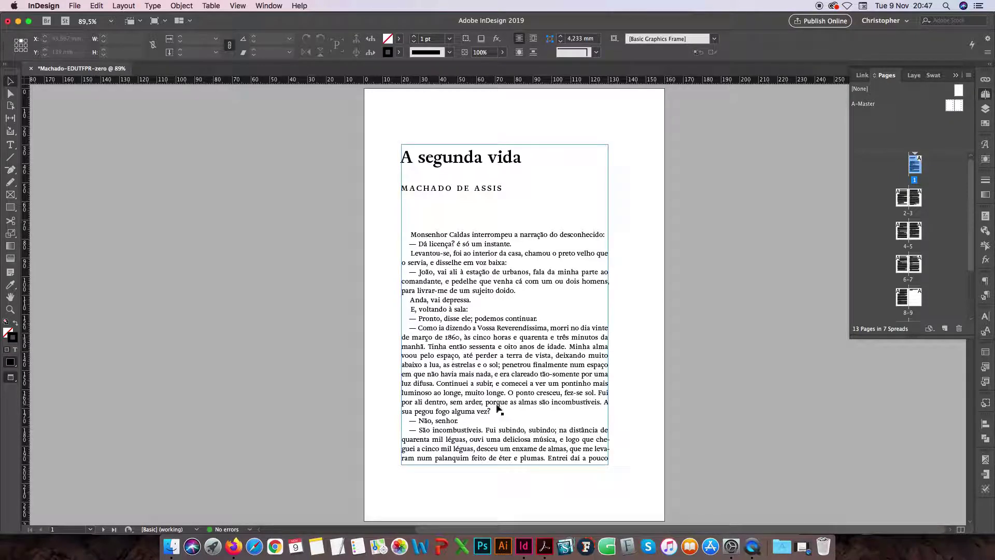
Examine the rejoined paragraphs on the spreads through pages 8–9, then return to the opening paragraphs on page 1 for a closer look.
{"action": "key", "text": "shift+Page_Down"}
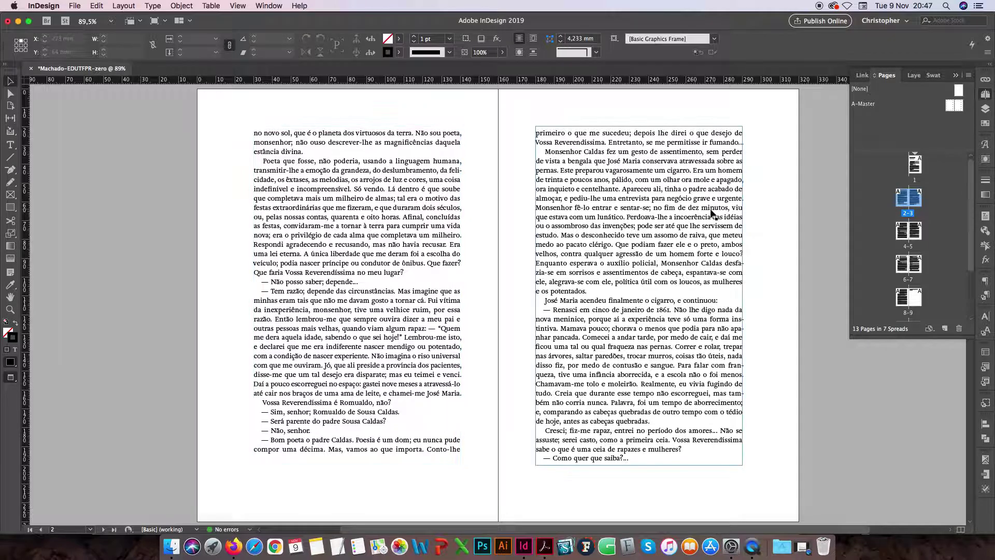
{"action": "key", "text": "shift+Page_Down"}
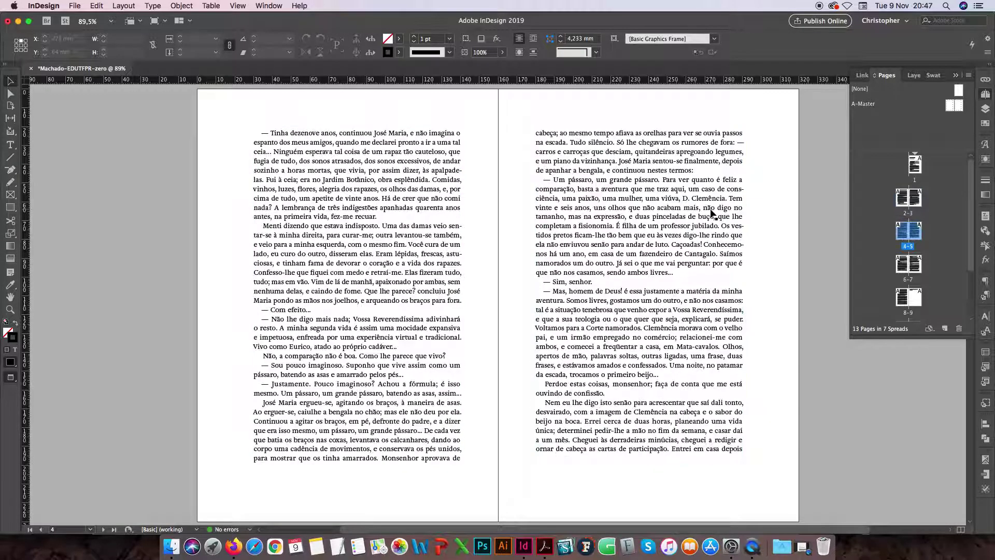
{"action": "key", "text": "shift+Page_Down"}
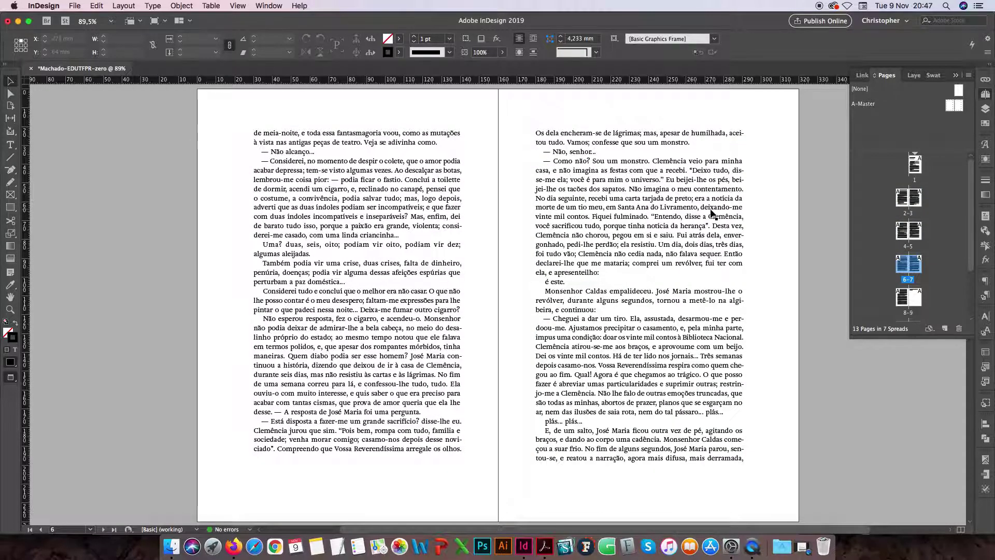
{"action": "key", "text": "shift+Page_Down"}
{"action": "key", "text": "shift+Page_Up"}
{"action": "key", "text": "shift+Page_Up"}
{"action": "key", "text": "shift+Page_Up"}
{"action": "key", "text": "shift+Page_Up"}
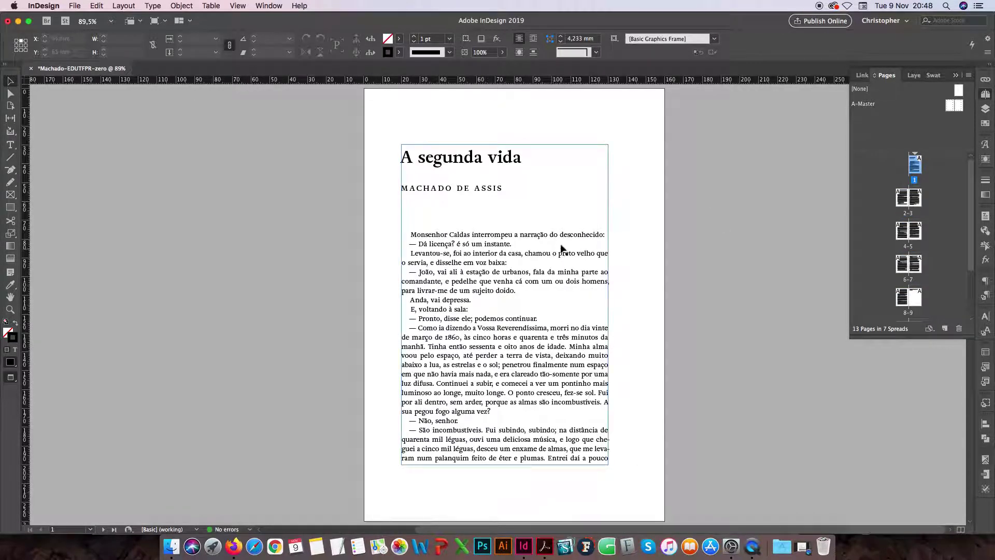
{"action": "scroll", "coordinate": [563, 248], "scroll_direction": "up", "scroll_amount": 5, "text": "alt"}
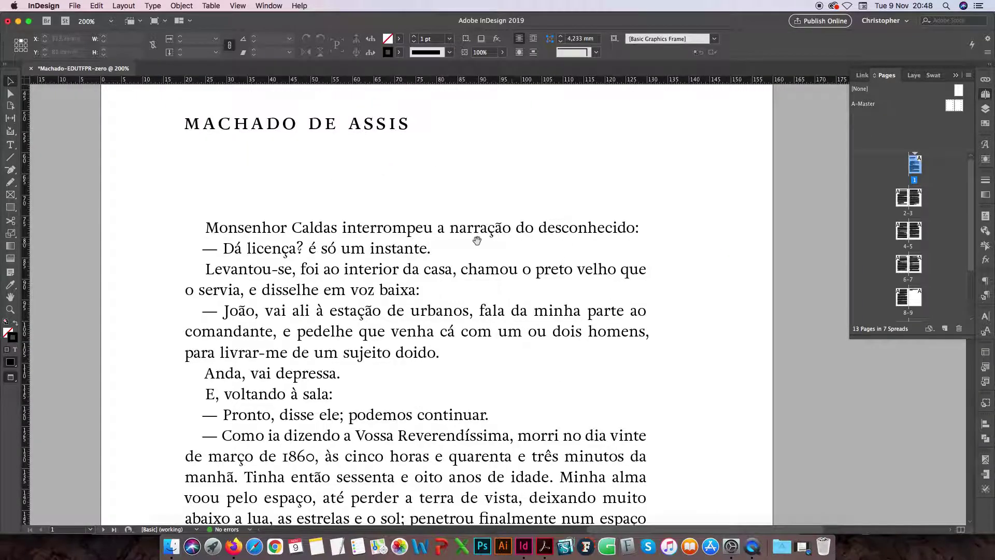
{"action": "left_click_drag", "start_coordinate": [472, 238], "coordinate": [516, 246]}
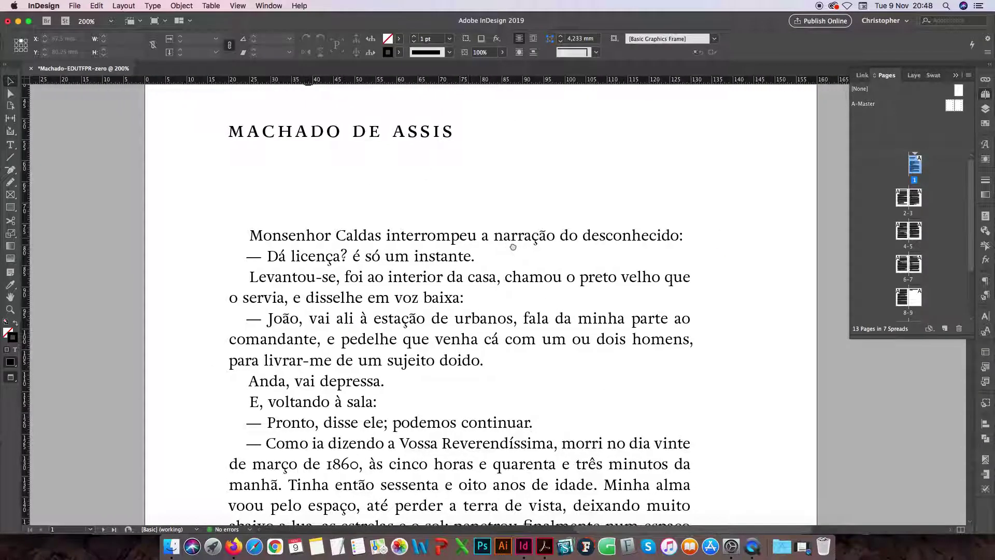
Switch to Acrobat and check how the paragraphs end in the opening of "A Segunda Vida" on page 60 of historiasSemData.pdf.
{"action": "left_click", "coordinate": [544, 547]}
{"action": "scroll", "coordinate": [497, 314], "scroll_direction": "up", "scroll_amount": 1}
{"action": "scroll", "coordinate": [498, 314], "scroll_direction": "up", "scroll_amount": 15}
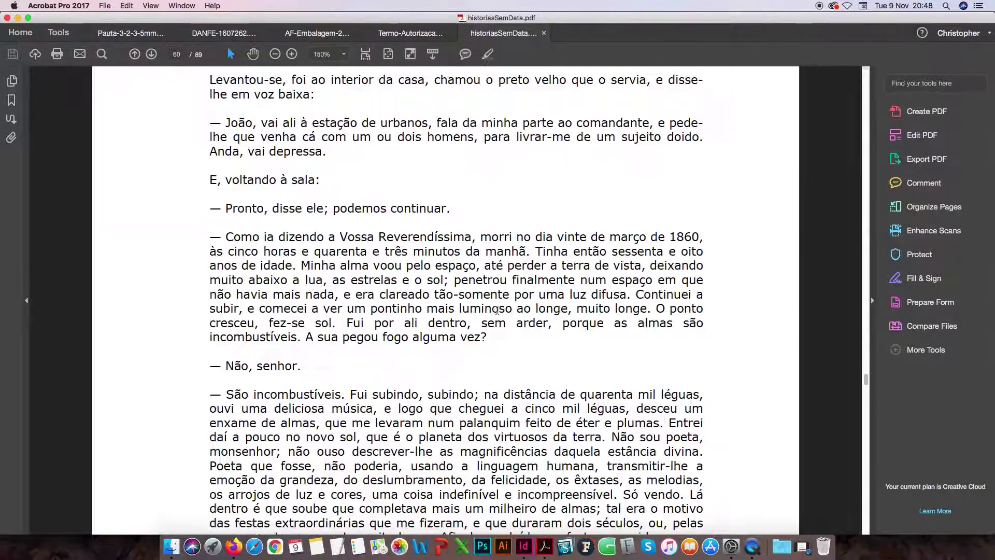
{"action": "scroll", "coordinate": [499, 311], "scroll_direction": "down", "scroll_amount": 7}
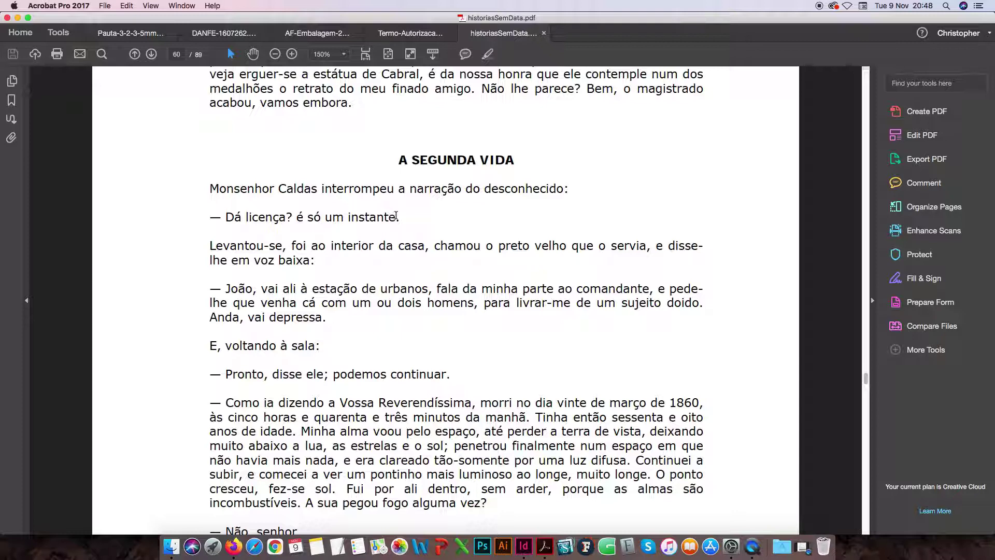
{"action": "left_click_drag", "start_coordinate": [396, 215], "coordinate": [411, 215]}
{"action": "left_click_drag", "start_coordinate": [397, 216], "coordinate": [398, 220]}
{"action": "left_click_drag", "start_coordinate": [563, 190], "coordinate": [441, 357]}
{"action": "scroll", "coordinate": [442, 357], "scroll_direction": "down", "scroll_amount": 3}
{"action": "left_click_drag", "start_coordinate": [482, 405], "coordinate": [496, 418]}
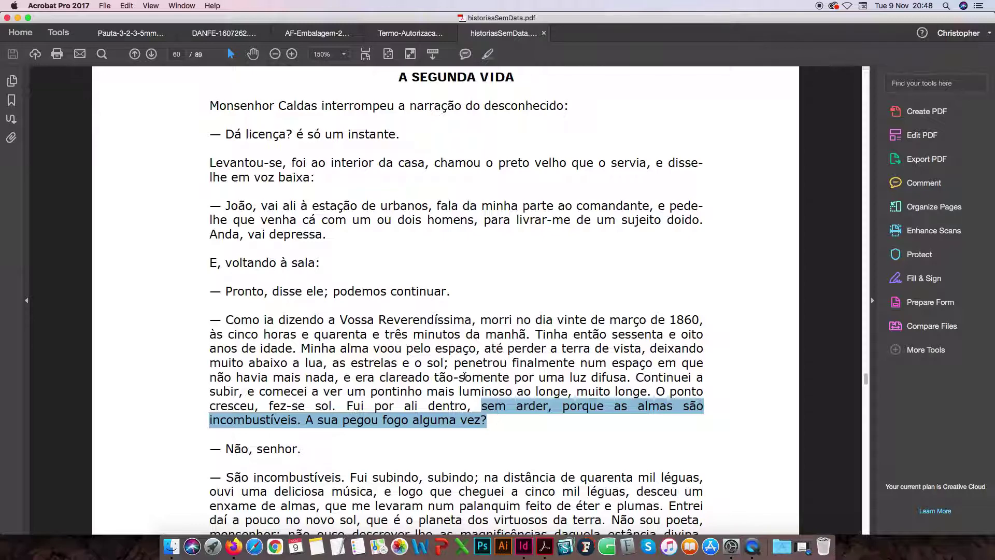
{"action": "scroll", "coordinate": [464, 377], "scroll_direction": "up", "scroll_amount": 1}
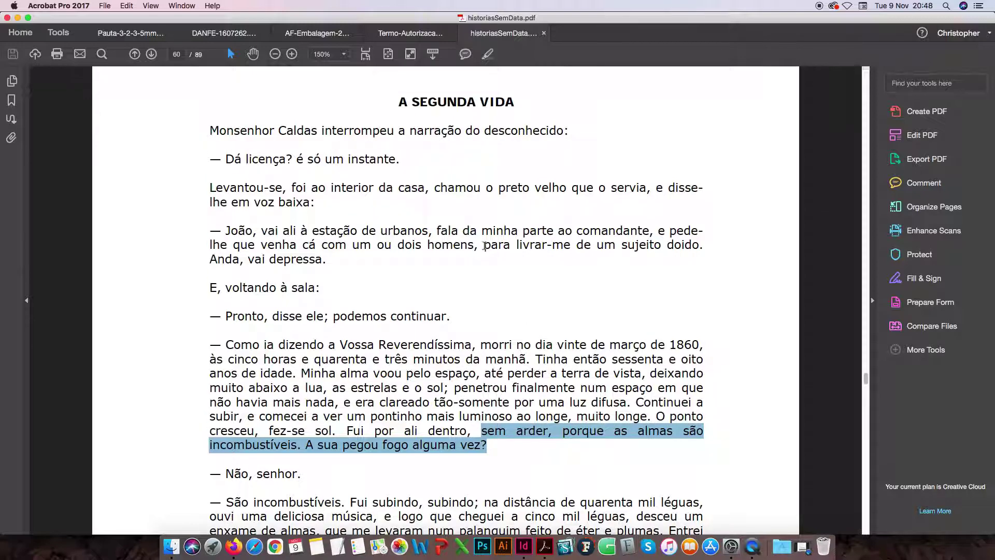
Examine the line ending at "sujeito doido." in the PDF and how "Anda, vai depressa." follows it.
{"action": "left_click_drag", "start_coordinate": [484, 246], "coordinate": [324, 269]}
{"action": "left_click", "coordinate": [700, 245]}
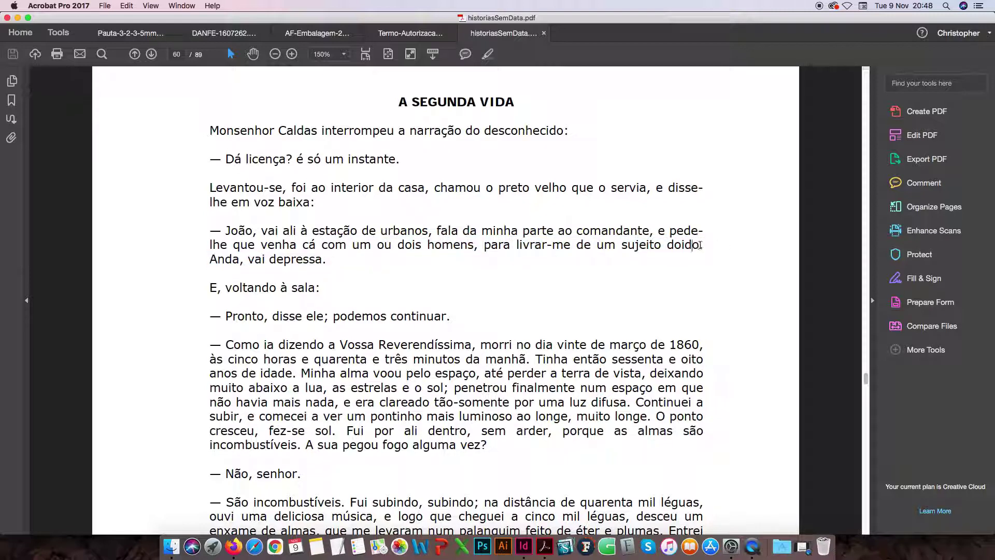
{"action": "double_click", "coordinate": [700, 245]}
{"action": "triple_click", "coordinate": [704, 245]}
{"action": "triple_click", "coordinate": [707, 245]}
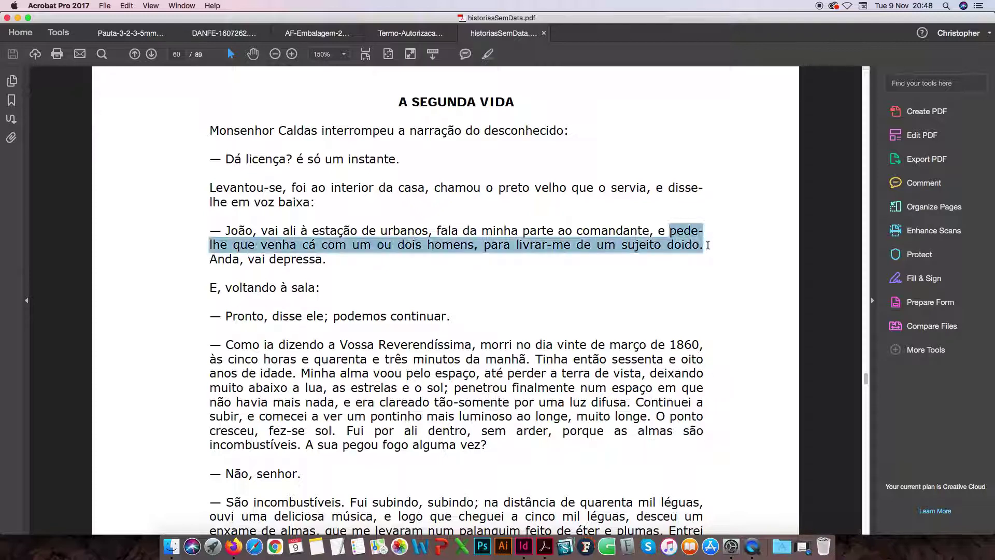
{"action": "left_click", "coordinate": [703, 246]}
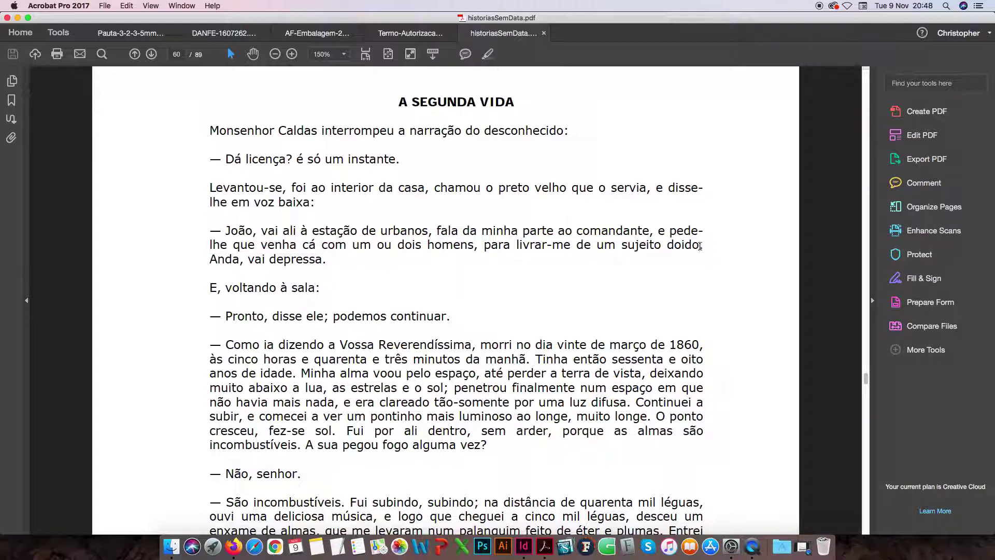
{"action": "double_click", "coordinate": [703, 252]}
{"action": "left_click", "coordinate": [692, 245]}
Switch to InDesign and check the paragraph break after "sujeito doido." on page 1.
{"action": "left_click", "coordinate": [525, 548]}
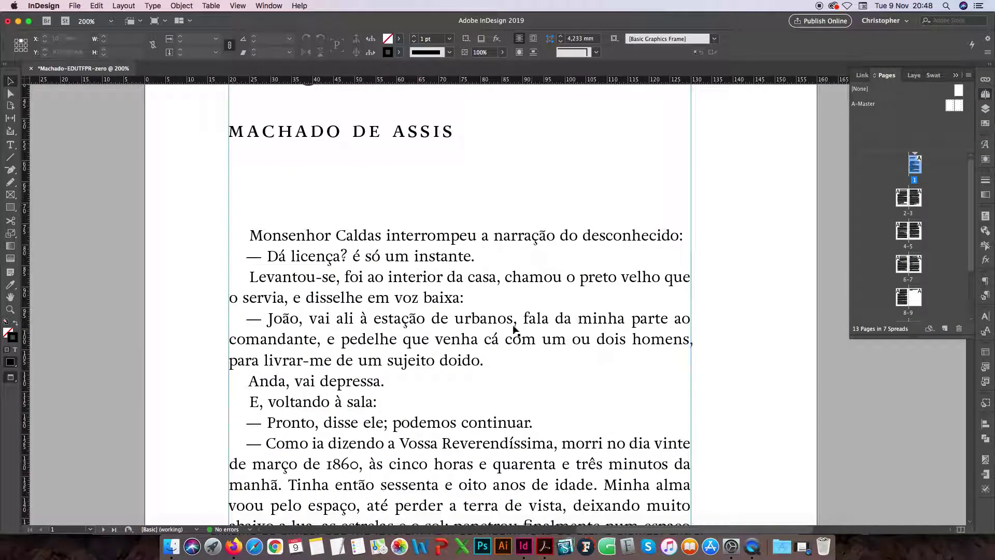
{"action": "scroll", "coordinate": [444, 316], "scroll_direction": "down", "scroll_amount": 1}
{"action": "scroll", "coordinate": [444, 316], "scroll_direction": "down", "scroll_amount": 3}
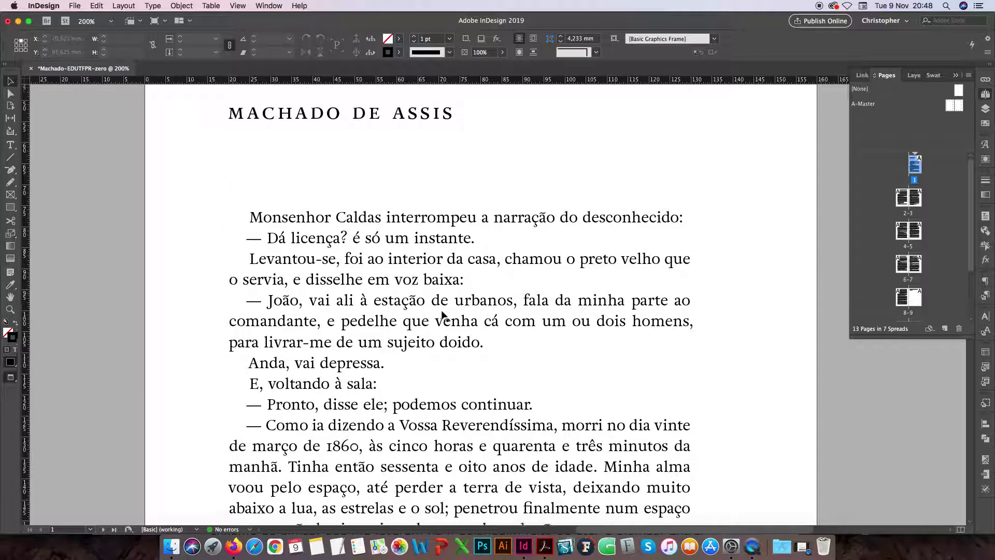
{"action": "left_click", "coordinate": [351, 335]}
{"action": "left_click_drag", "start_coordinate": [463, 333], "coordinate": [502, 332]}
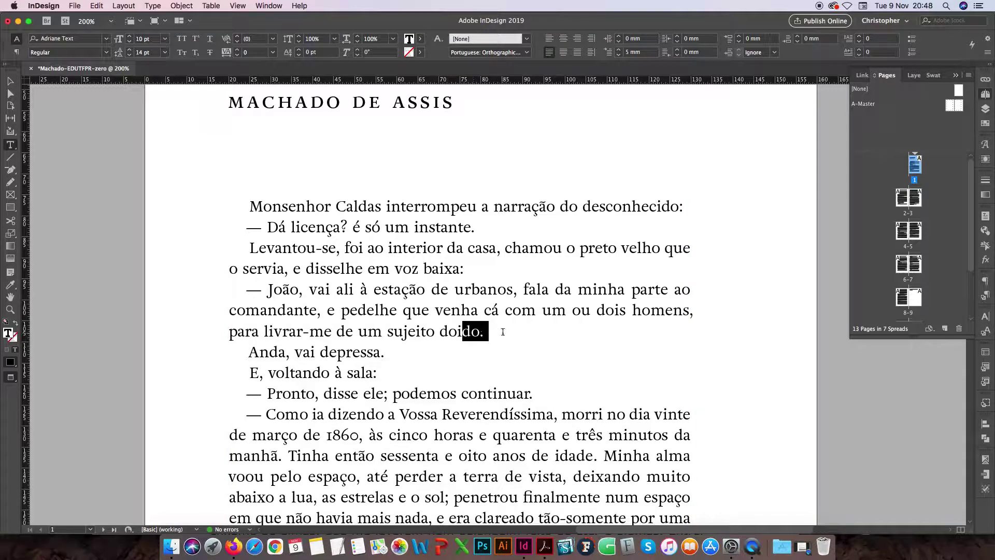
{"action": "left_click", "coordinate": [495, 333]}
{"action": "key", "text": "shift+Down"}
{"action": "key", "text": "shift+Up"}
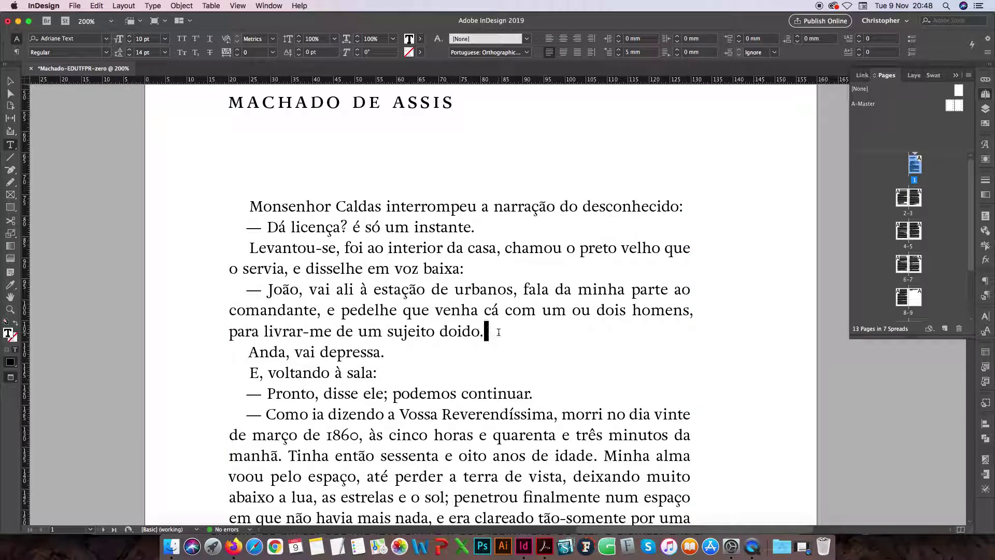
Compare the separate paragraph "Anda, vai depressa." with the same sentence in the PDF in Acrobat.
{"action": "left_click", "coordinate": [250, 352]}
{"action": "key", "text": "shift+Right"}
{"action": "key", "text": "shift+Right"}
{"action": "key", "text": "shift+Right"}
{"action": "key", "text": "shift+Right"}
{"action": "key", "text": "shift+Right"}
{"action": "key", "text": "shift+Right"}
{"action": "key", "text": "shift+Right"}
{"action": "key", "text": "shift+Right"}
{"action": "key", "text": "shift+Right"}
{"action": "key", "text": "shift+Right"}
{"action": "key", "text": "shift+Right"}
{"action": "key", "text": "shift+Right"}
{"action": "key", "text": "shift+Right"}
{"action": "key", "text": "shift+Right"}
{"action": "key", "text": "shift+Right"}
{"action": "key", "text": "shift+Right"}
{"action": "key", "text": "shift+Right"}
{"action": "key", "text": "shift+Right"}
{"action": "key", "text": "shift+Right"}
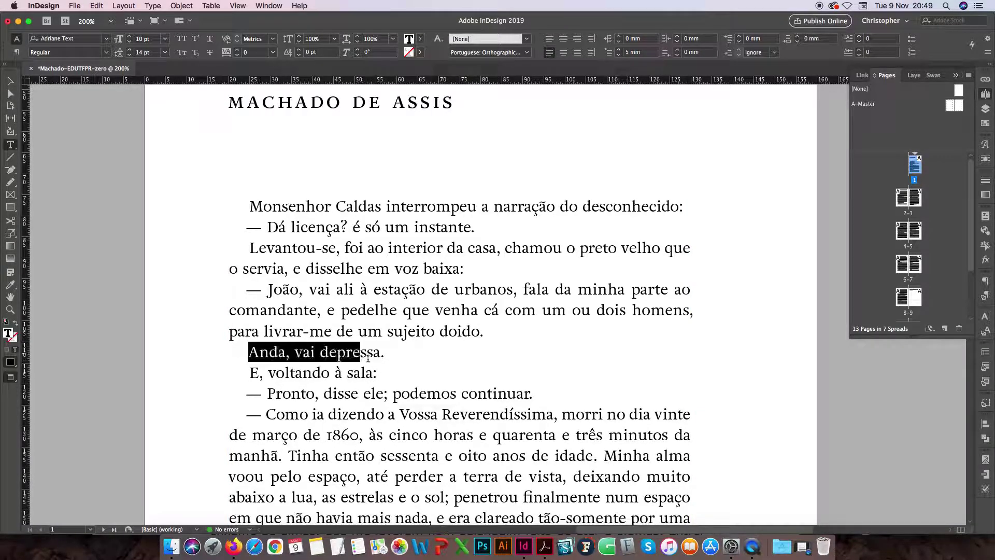
{"action": "key", "text": "super+Tab"}
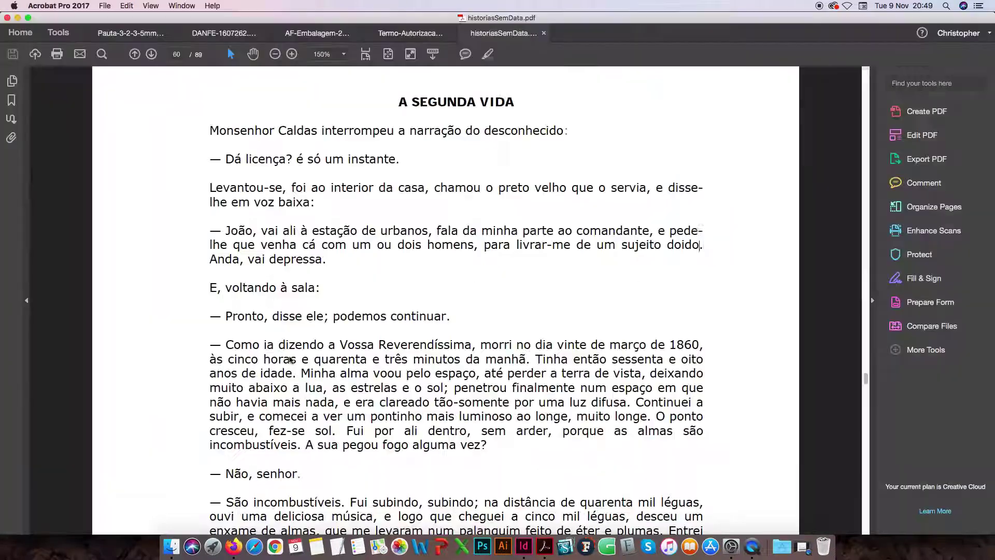
{"action": "left_click_drag", "start_coordinate": [220, 259], "coordinate": [332, 260]}
Switch back to InDesign and delete the paragraph break after "sujeito doido." so "Anda, vai depressa." joins the preceding paragraph.
{"action": "key", "text": "super+Tab"}
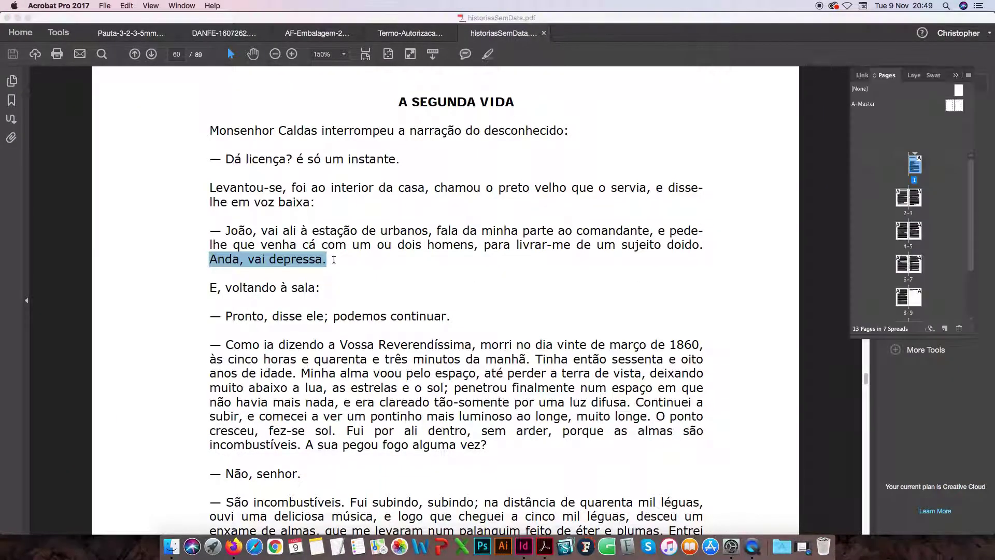
{"action": "left_click", "coordinate": [485, 331]}
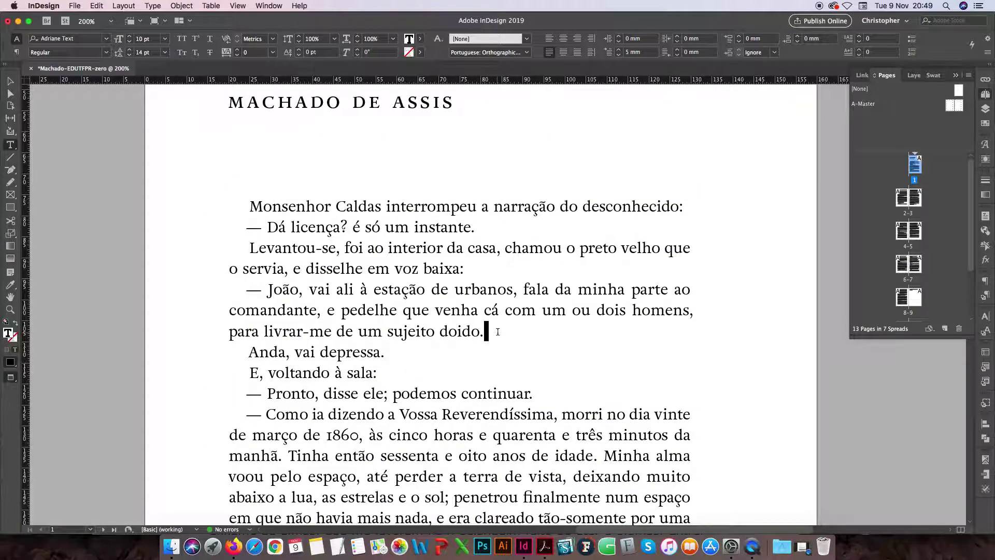
{"action": "key", "text": "Delete"}
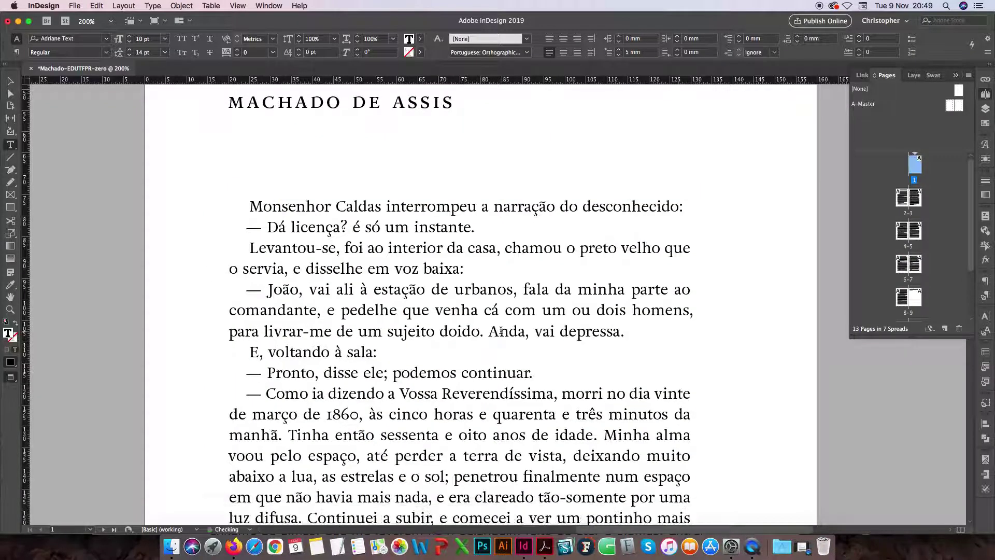
{"action": "scroll", "coordinate": [533, 322], "scroll_direction": "down", "scroll_amount": 1}
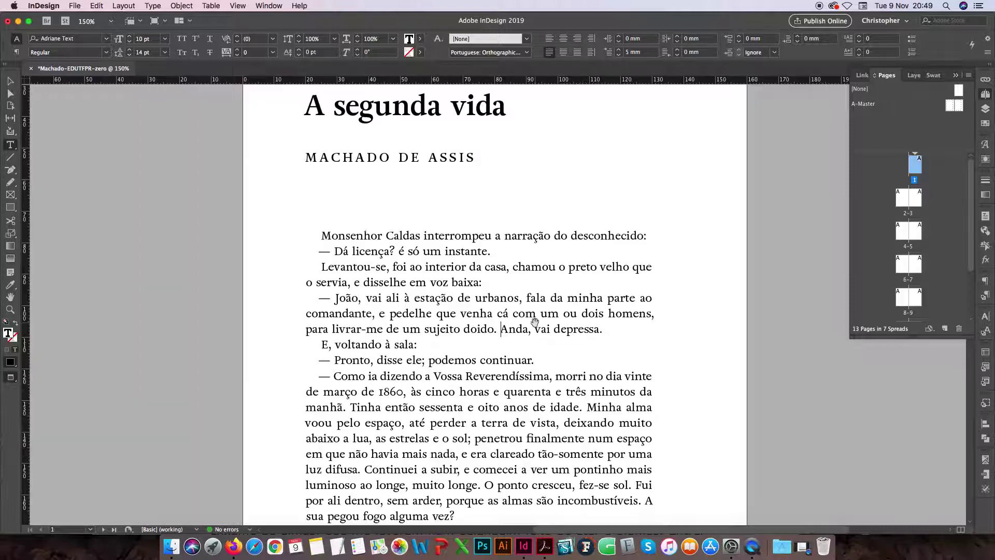
{"action": "scroll", "coordinate": [536, 321], "scroll_direction": "down", "scroll_amount": 1}
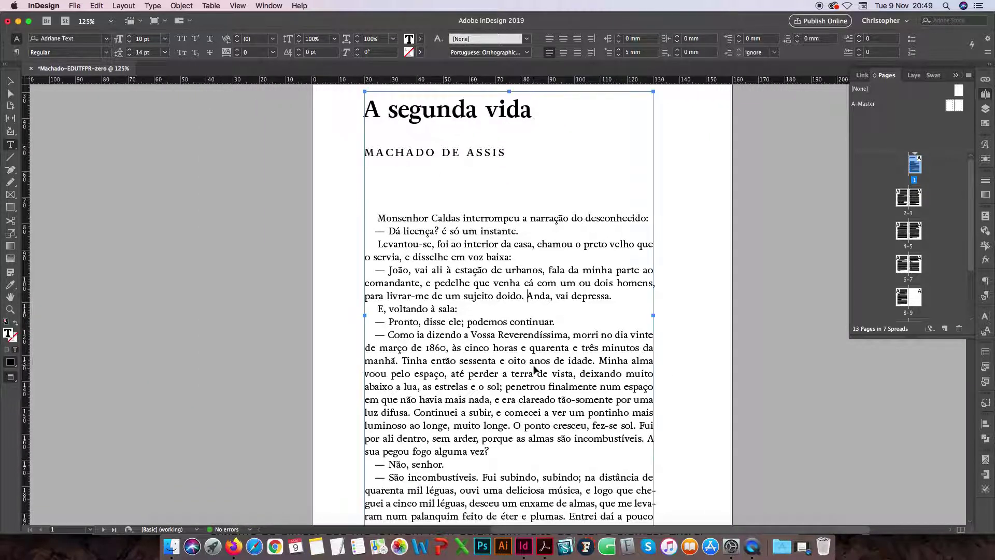
Switch to Acrobat and check how the text continues after "estância divina." in the PDF.
{"action": "key", "text": "super+Tab"}
{"action": "left_click", "coordinate": [593, 399]}
{"action": "scroll", "coordinate": [589, 388], "scroll_direction": "down", "scroll_amount": 5}
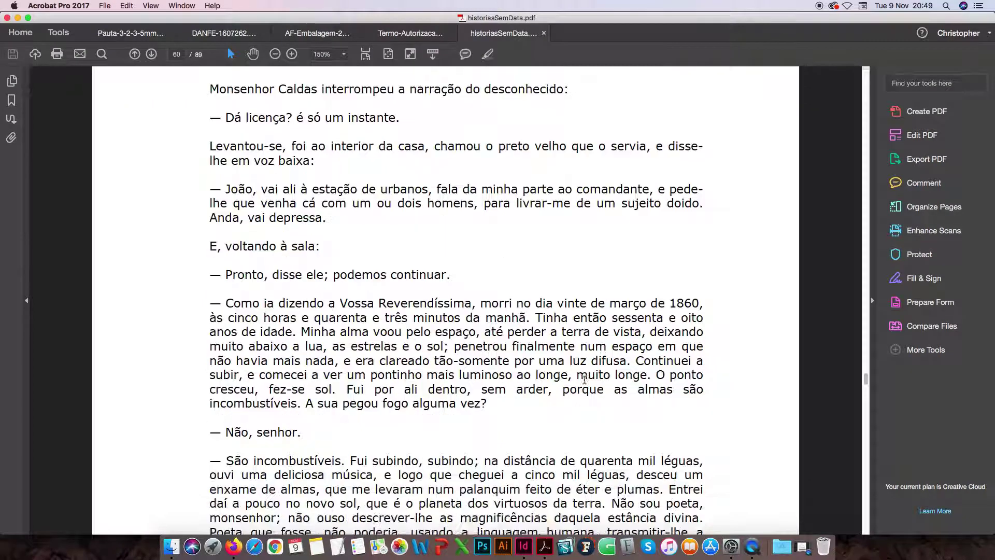
{"action": "scroll", "coordinate": [585, 380], "scroll_direction": "down", "scroll_amount": 1}
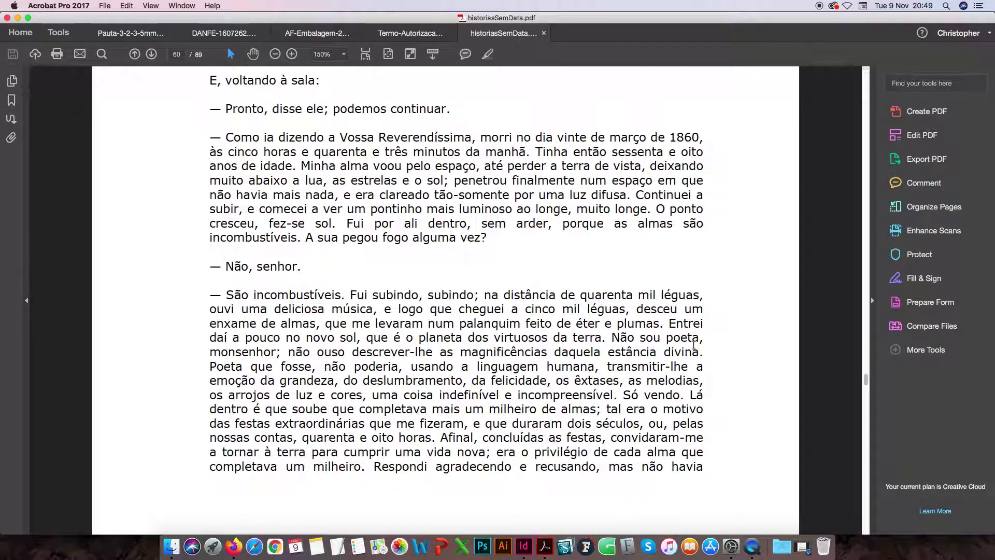
{"action": "left_click_drag", "start_coordinate": [665, 353], "coordinate": [703, 367]}
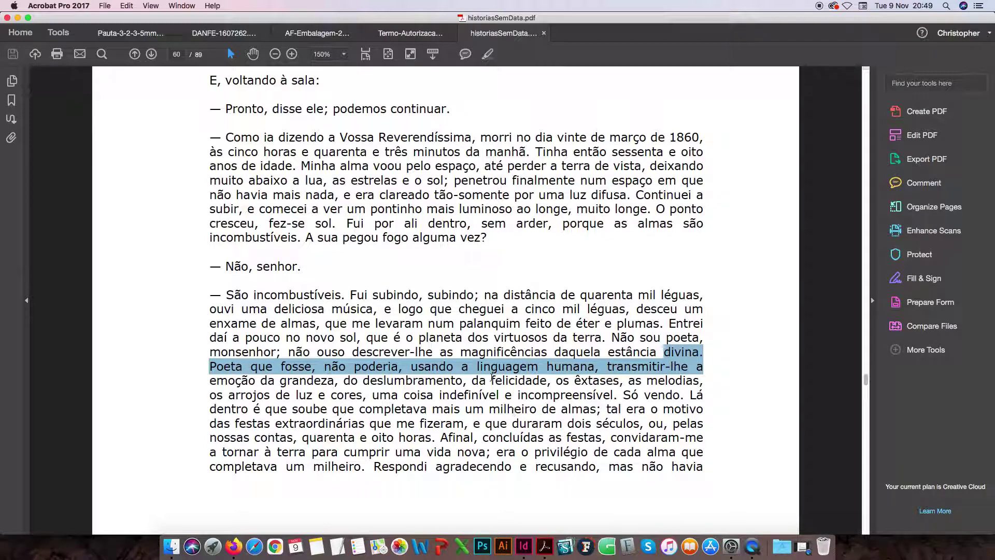
Switch to InDesign and delete the paragraph break after "estância divina." on page 2 so "Poeta que fosse" joins the preceding paragraph.
{"action": "left_click", "coordinate": [524, 545]}
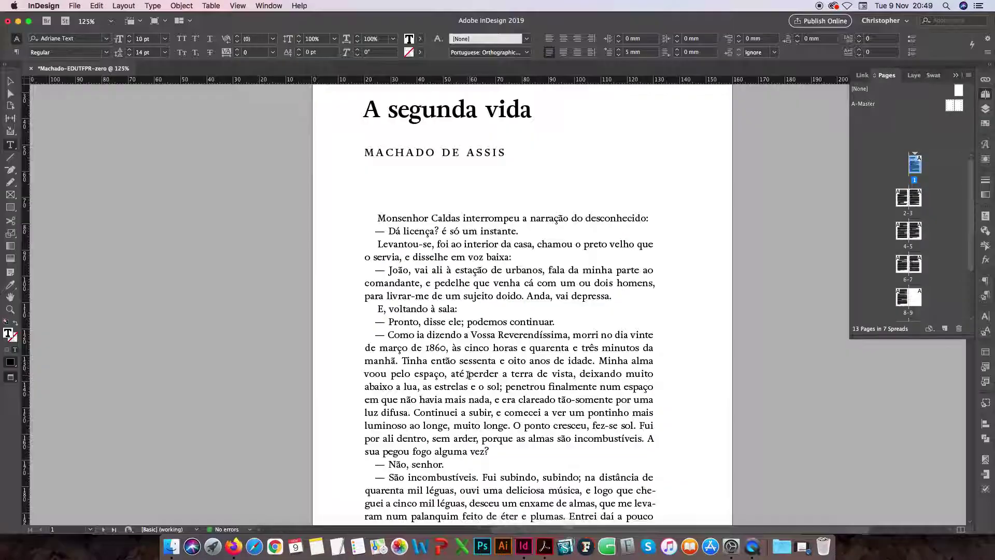
{"action": "scroll", "coordinate": [462, 371], "scroll_direction": "down", "scroll_amount": 10}
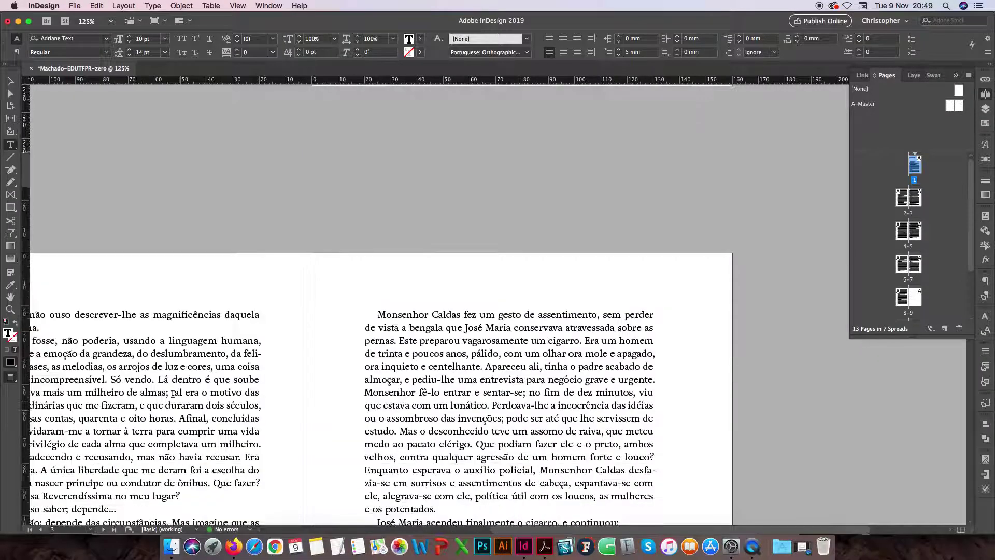
{"action": "scroll", "coordinate": [165, 352], "scroll_direction": "left", "scroll_amount": 10}
{"action": "left_click", "coordinate": [382, 330]}
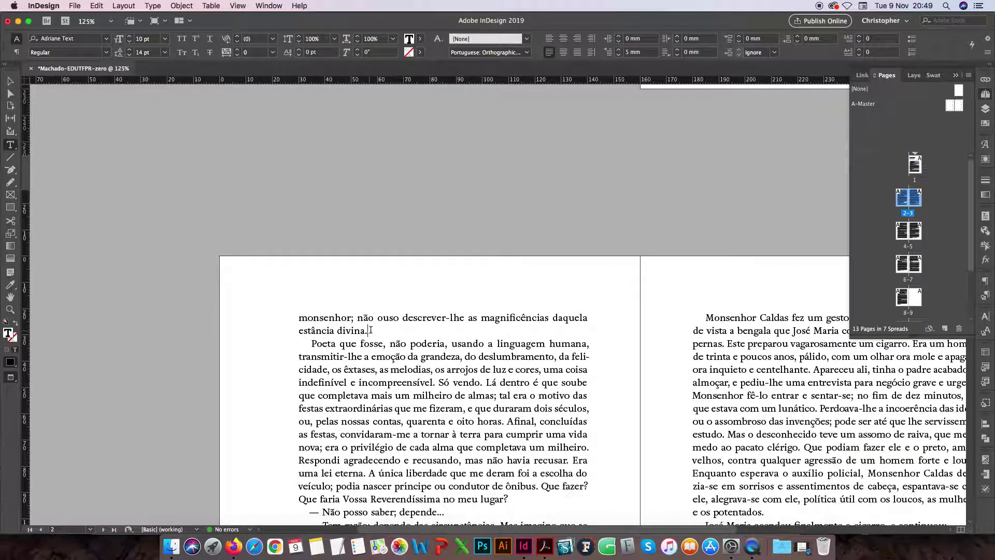
{"action": "key", "text": "Delete"}
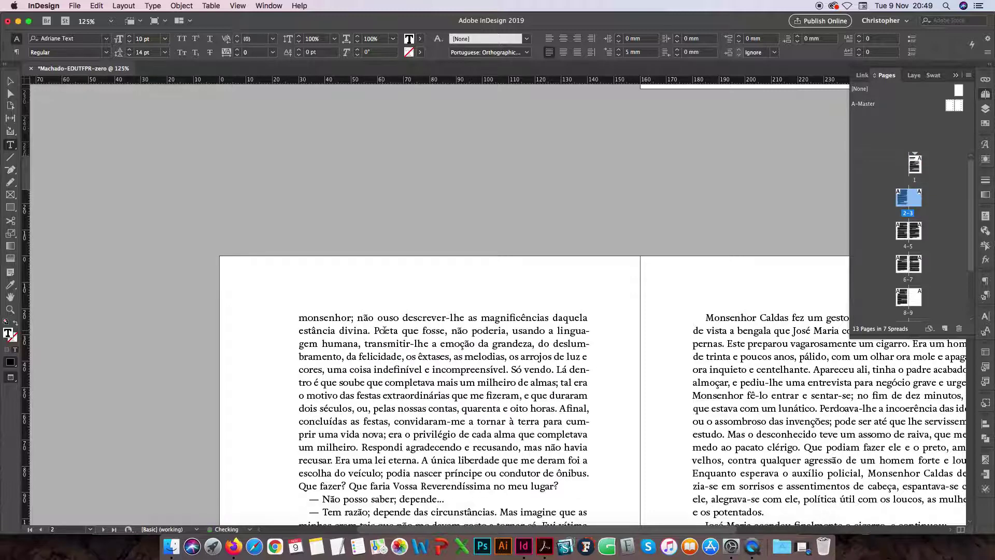
Return to the story's opening on page 1 and deselect its text frame.
{"action": "scroll", "coordinate": [475, 377], "scroll_direction": "down", "scroll_amount": 3}
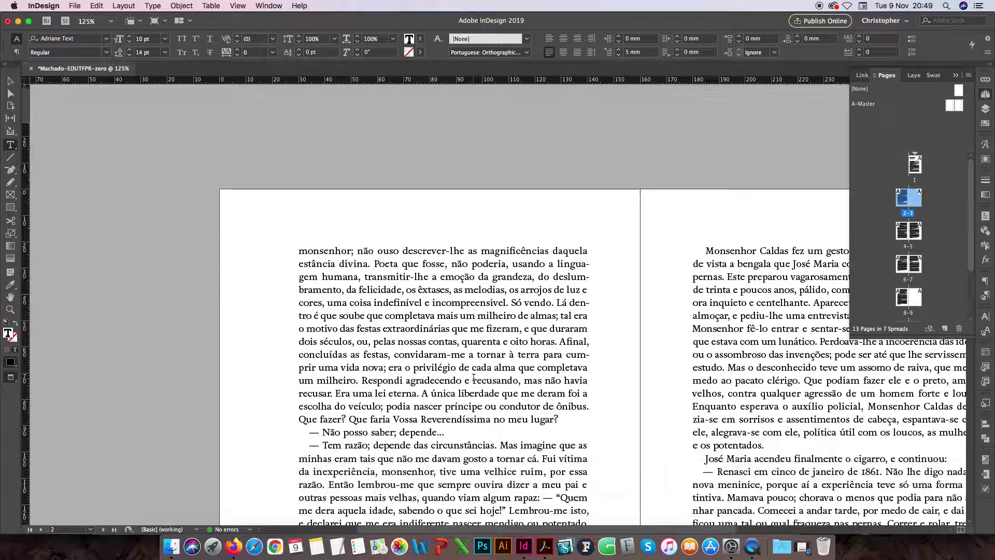
{"action": "scroll", "coordinate": [523, 368], "scroll_direction": "up", "scroll_amount": 10}
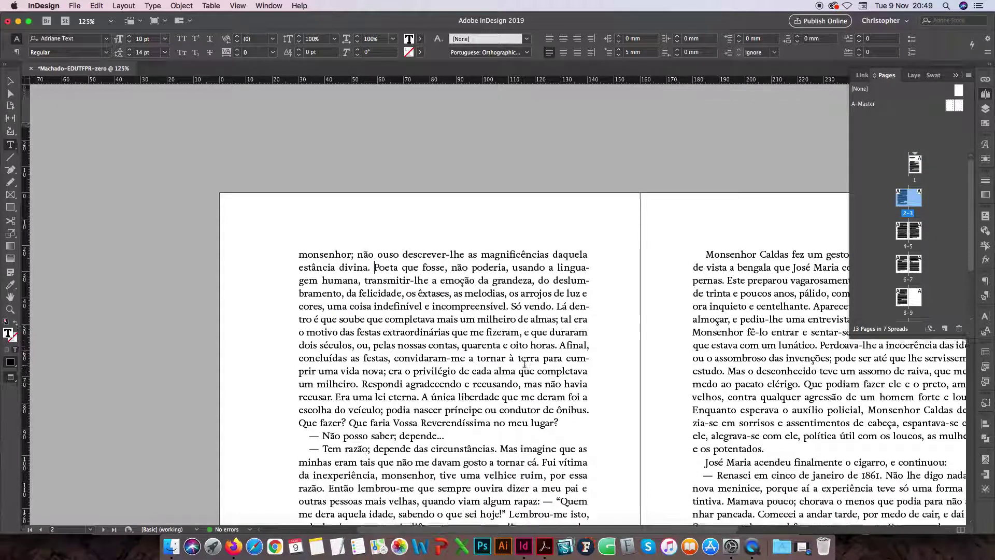
{"action": "scroll", "coordinate": [525, 366], "scroll_direction": "up", "scroll_amount": 7}
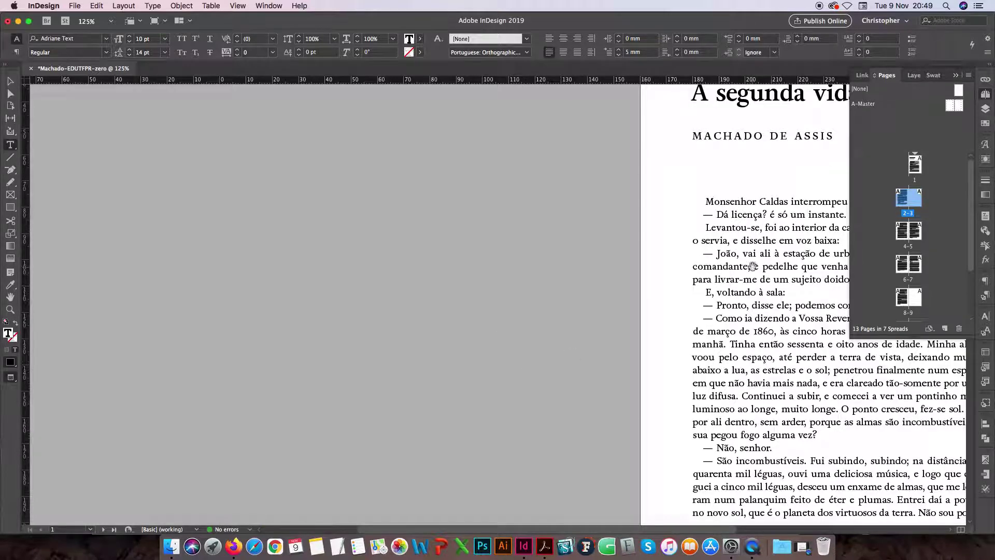
{"action": "scroll", "coordinate": [571, 348], "scroll_direction": "right", "scroll_amount": 6}
{"action": "scroll", "coordinate": [418, 278], "scroll_direction": "right", "scroll_amount": 2}
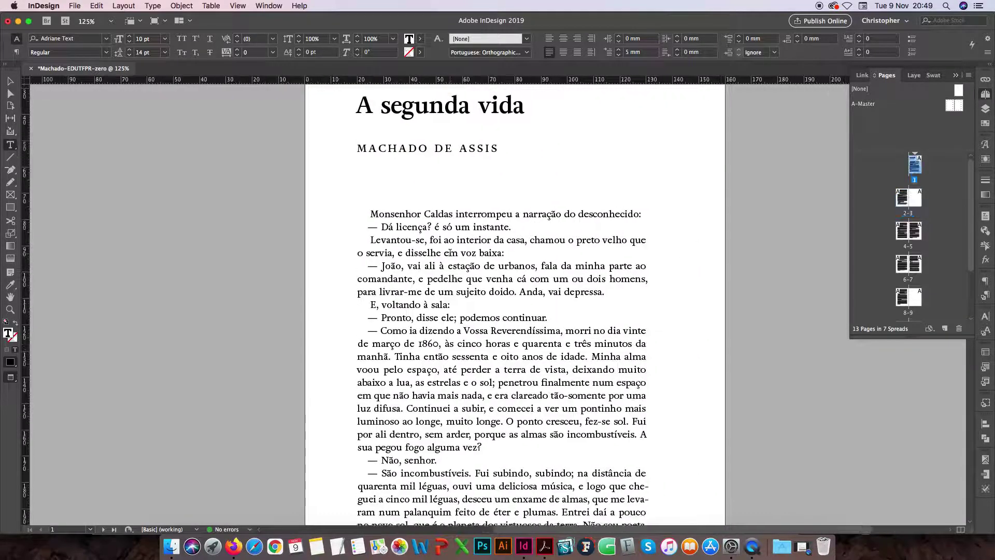
{"action": "key", "text": "Escape"}
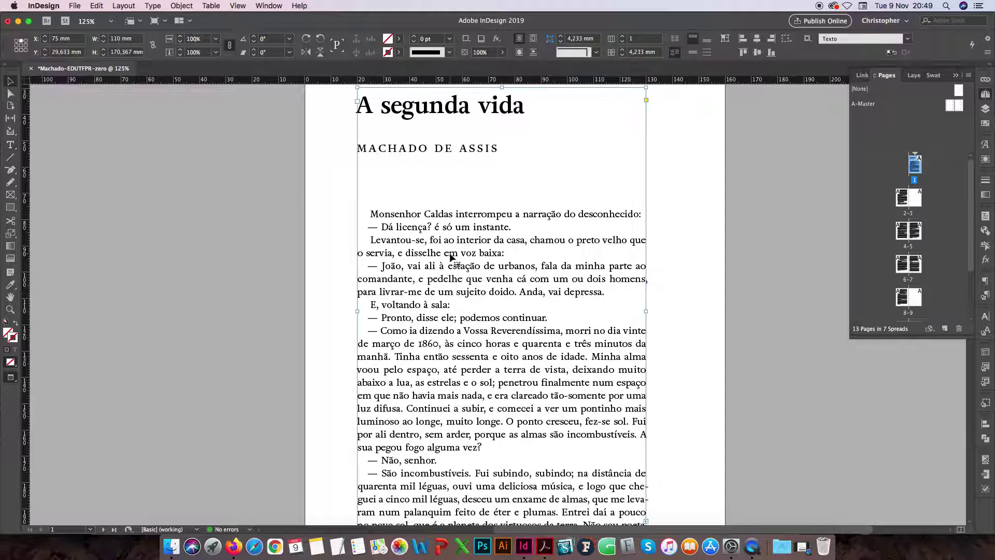
{"action": "left_click", "coordinate": [676, 296]}
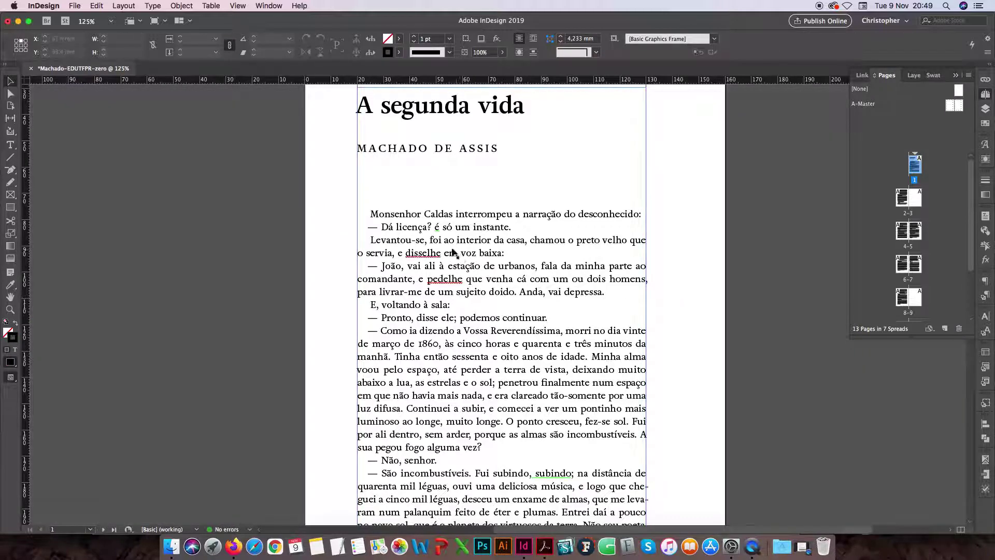
Examine the run-together words "disselhe" and "pedelhe" in the opening paragraphs on page 1.
{"action": "scroll", "coordinate": [447, 248], "scroll_direction": "up", "scroll_amount": 3}
{"action": "key", "text": "t"}
{"action": "left_click", "coordinate": [380, 262]}
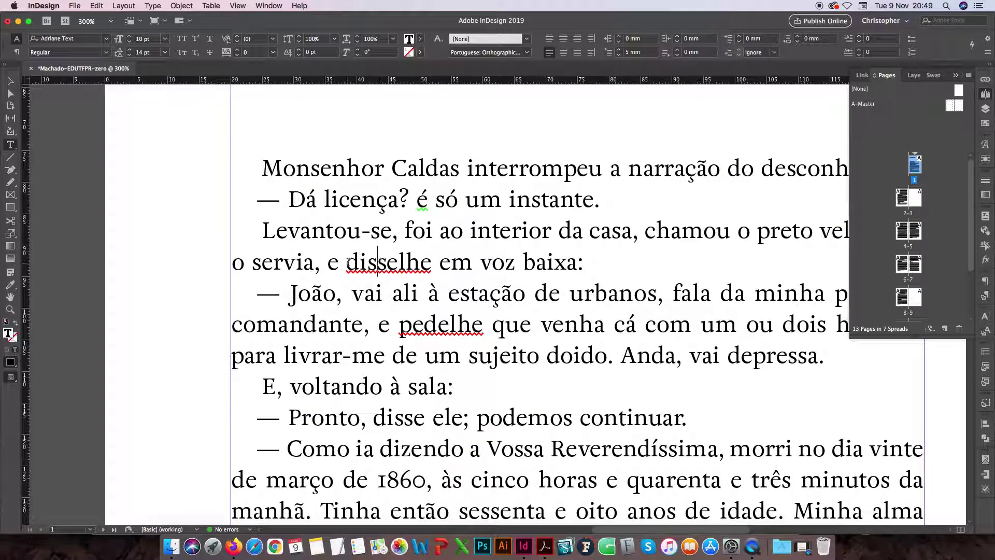
{"action": "key", "text": "Left"}
{"action": "key", "text": "Left"}
{"action": "key", "text": "Left"}
{"action": "key", "text": "shift+Right"}
{"action": "key", "text": "shift+Right"}
{"action": "key", "text": "shift+Right"}
{"action": "key", "text": "shift+Right"}
{"action": "key", "text": "Right"}
{"action": "key", "text": "Right"}
{"action": "key", "text": "shift+Right"}
{"action": "key", "text": "shift+Right"}
{"action": "key", "text": "shift+Right"}
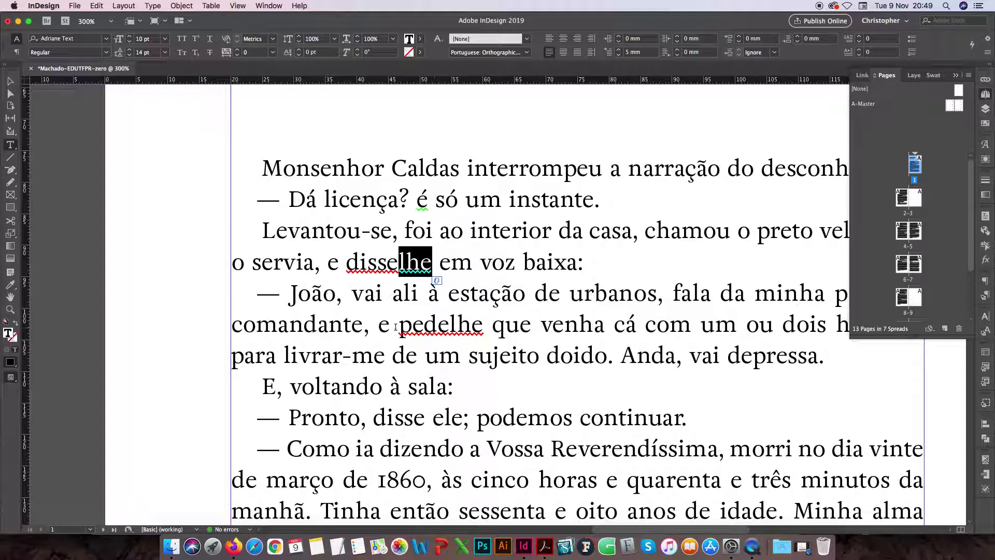
{"action": "left_click_drag", "start_coordinate": [399, 324], "coordinate": [457, 322]}
{"action": "left_click", "coordinate": [452, 322]}
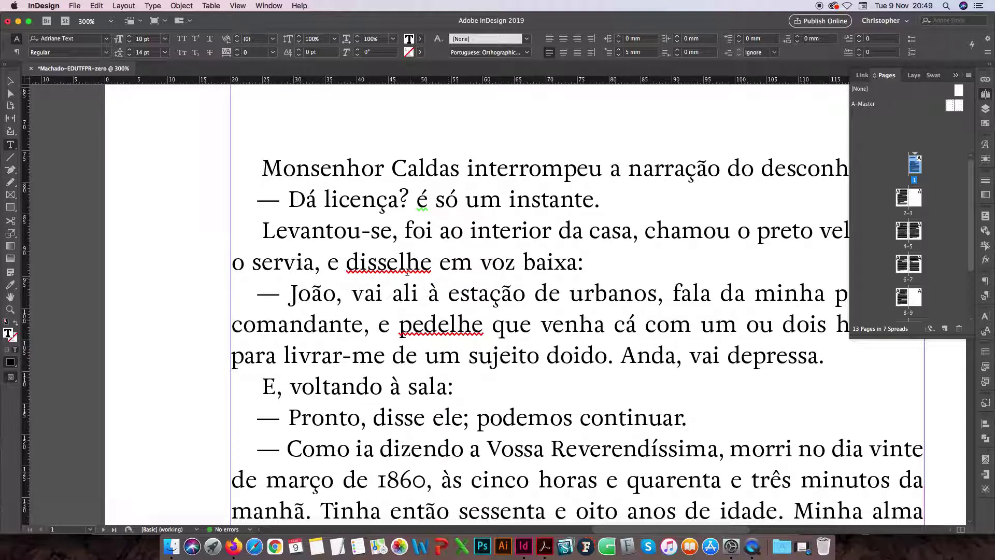
{"action": "key", "text": "super+minus"}
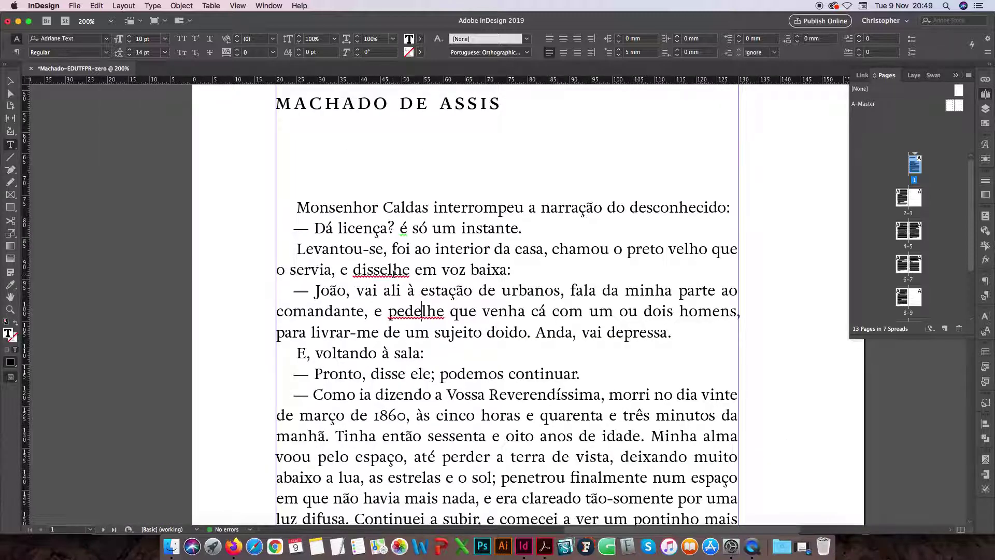
Compare "disselhe" and "pedelhe" with the line-end hyphens after "disse" and "pede" in the PDF in Acrobat.
{"action": "left_click", "coordinate": [544, 545]}
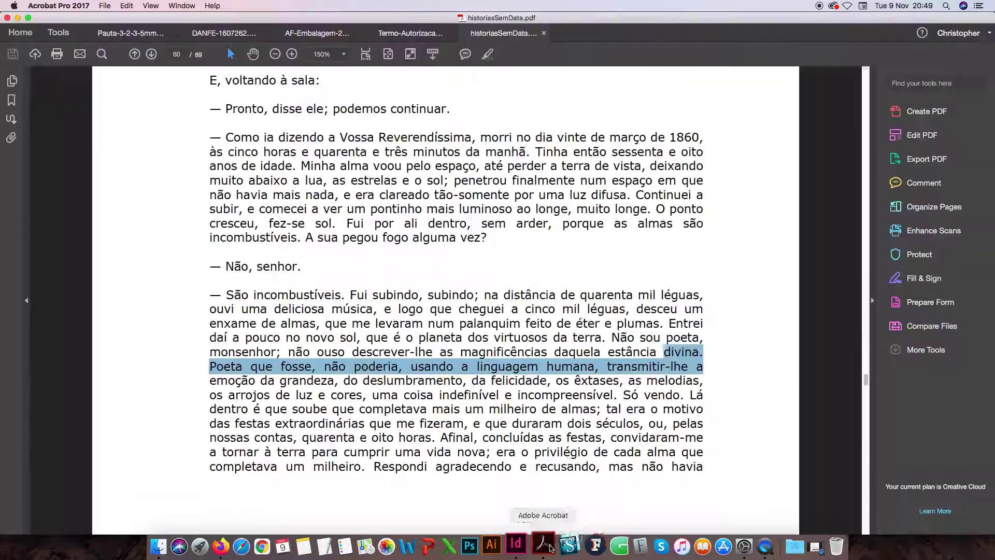
{"action": "scroll", "coordinate": [572, 275], "scroll_direction": "up", "scroll_amount": 8}
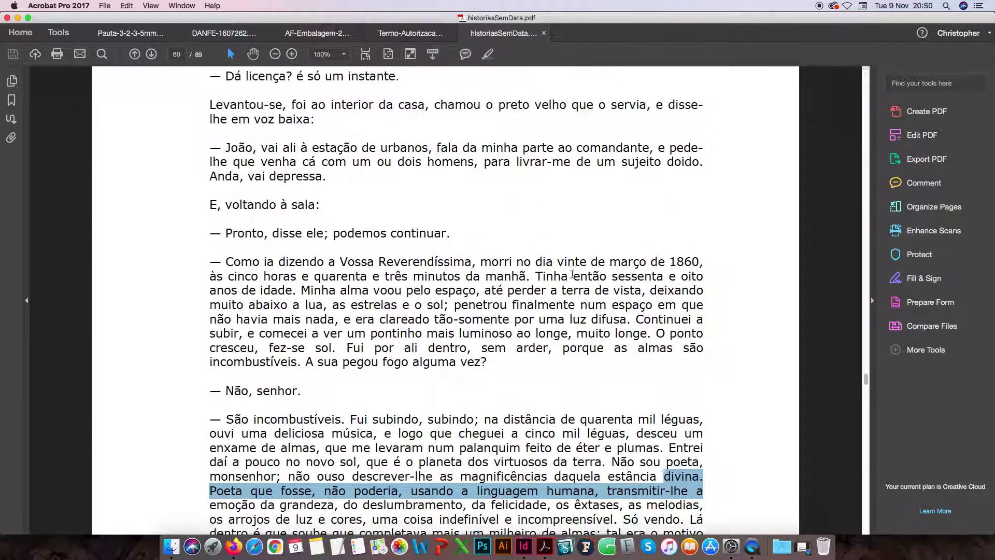
{"action": "scroll", "coordinate": [572, 275], "scroll_direction": "up", "scroll_amount": 2}
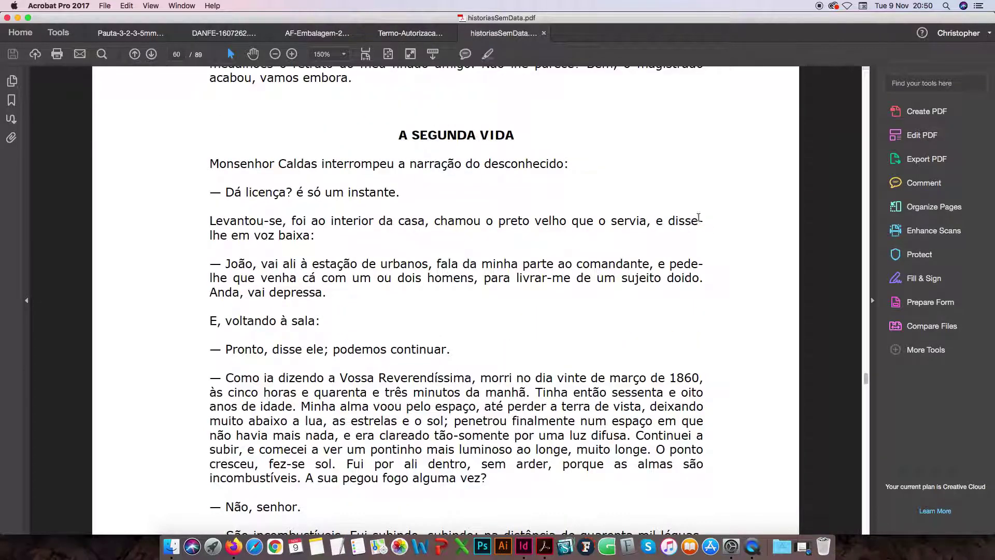
{"action": "left_click_drag", "start_coordinate": [698, 217], "coordinate": [710, 217]}
{"action": "left_click_drag", "start_coordinate": [698, 263], "coordinate": [710, 262]}
{"action": "key", "text": "super+Tab"}
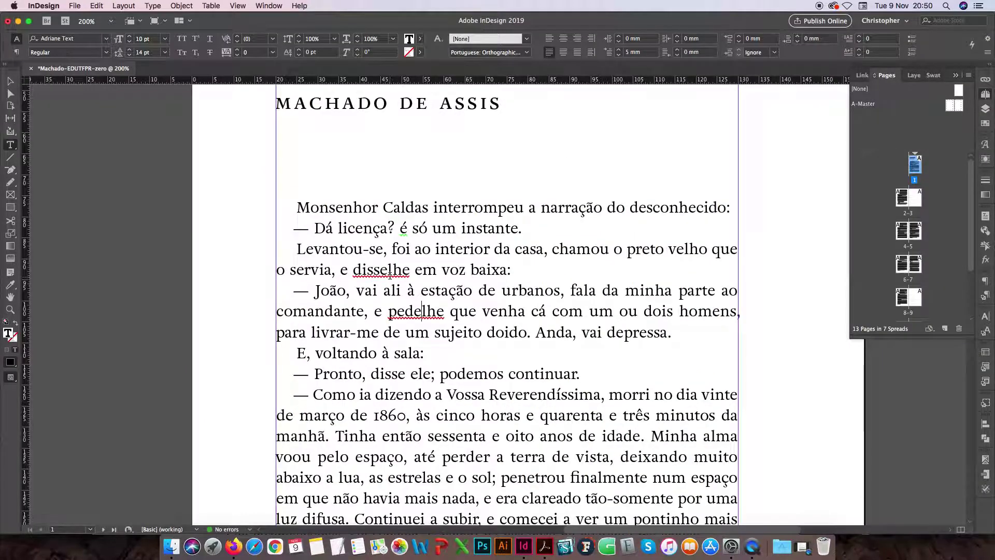
{"action": "key", "text": "super+Tab"}
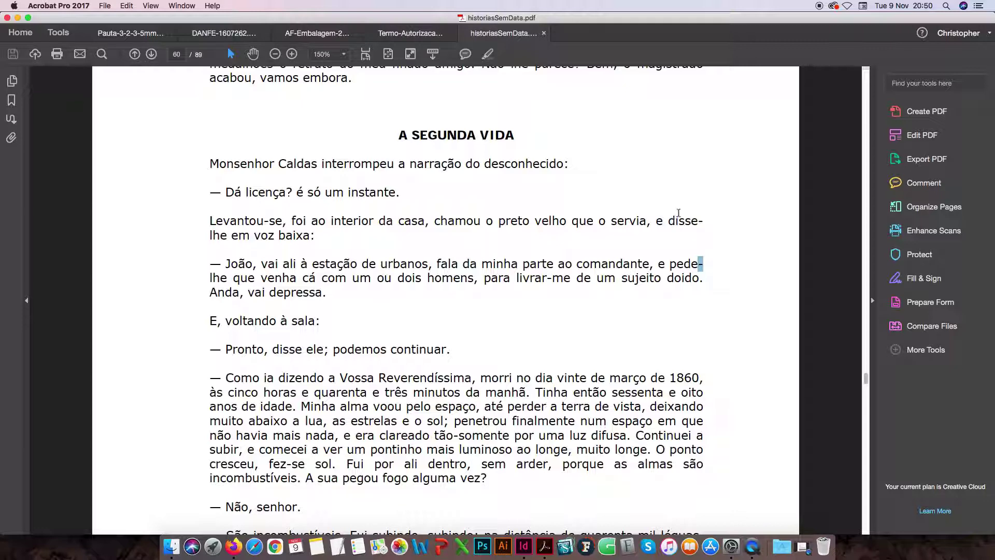
{"action": "left_click_drag", "start_coordinate": [669, 221], "coordinate": [706, 221]}
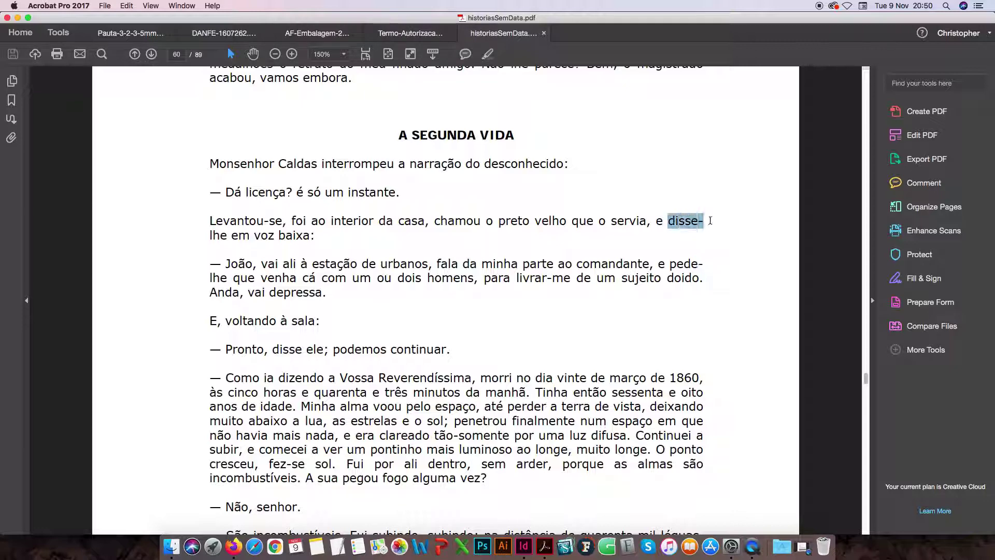
Check the line ending at "divina." in the PDF, and switch back to InDesign.
{"action": "left_click", "coordinate": [682, 421]}
{"action": "scroll", "coordinate": [681, 394], "scroll_direction": "down", "scroll_amount": 5}
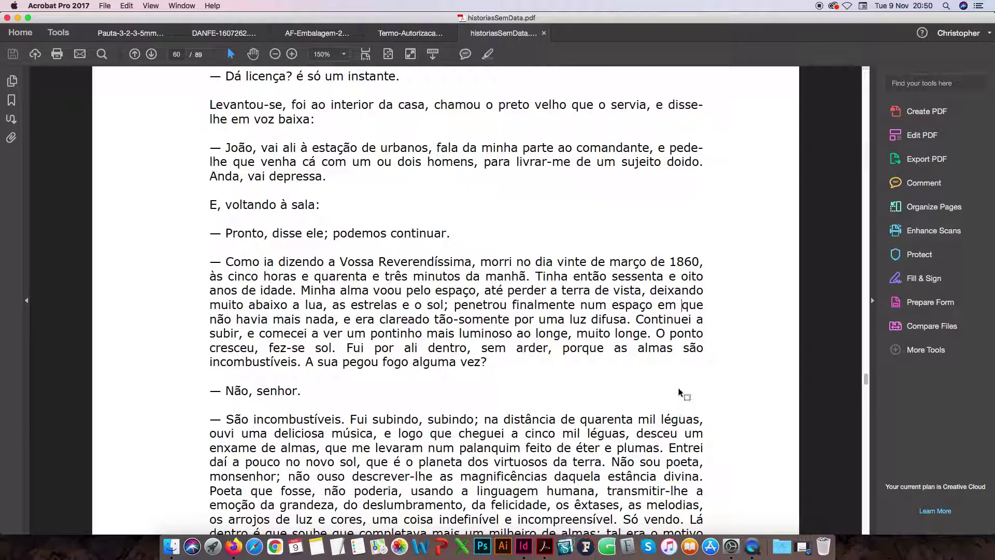
{"action": "scroll", "coordinate": [692, 444], "scroll_direction": "down", "scroll_amount": 2}
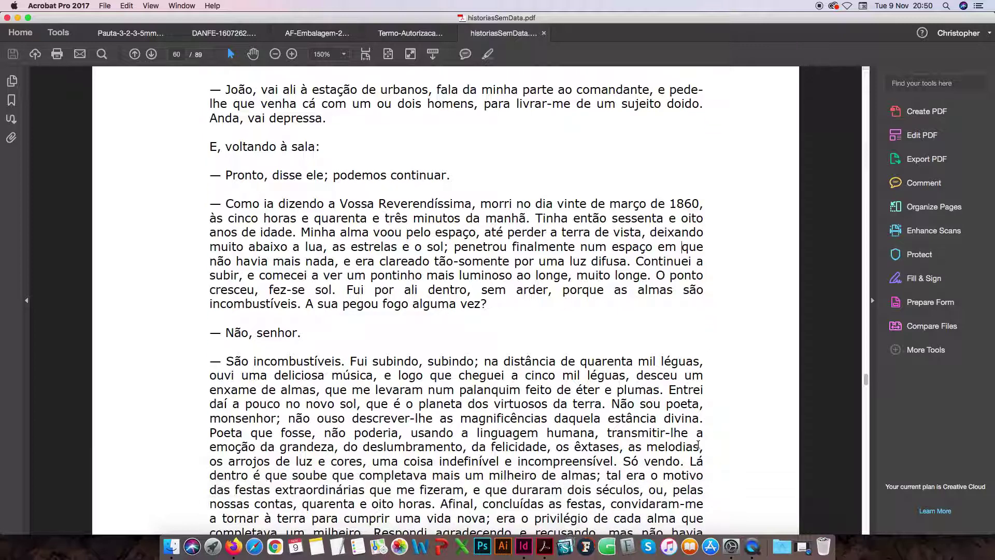
{"action": "left_click_drag", "start_coordinate": [701, 421], "coordinate": [661, 419]}
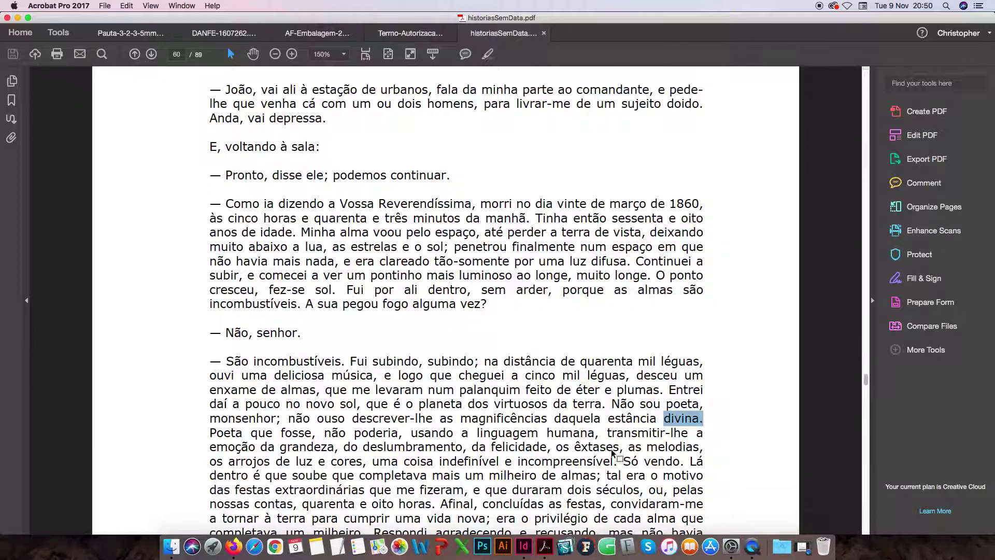
{"action": "key", "text": "super+Tab"}
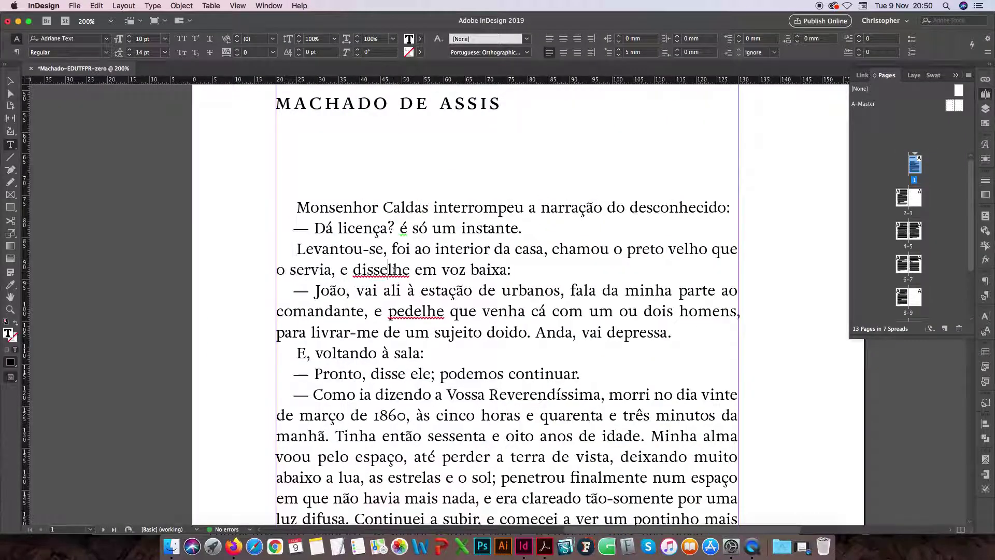
Insert the missing hyphens in "disselhe" and "pedelhe" on page 1.
{"action": "left_click", "coordinate": [394, 270]}
{"action": "type", "text": "-"}
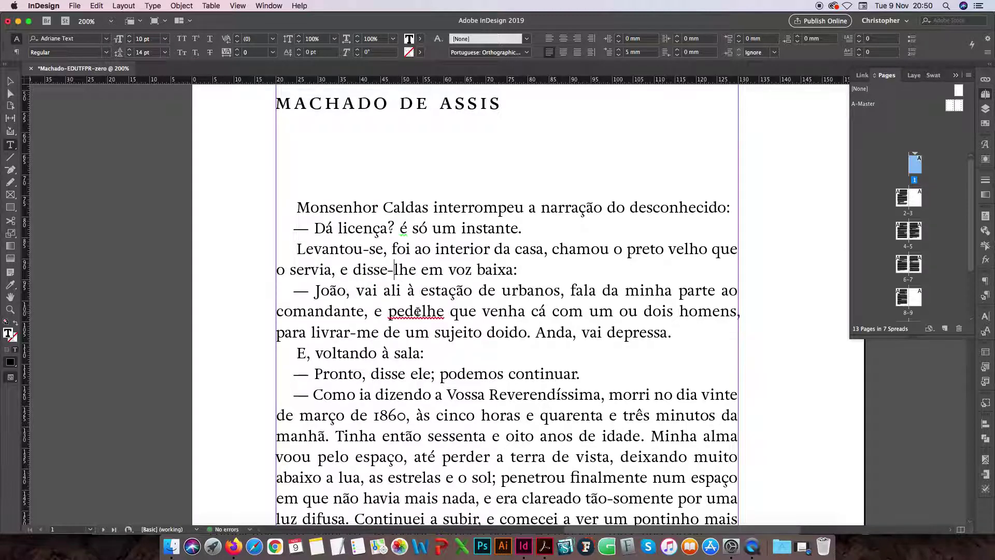
{"action": "left_click", "coordinate": [418, 311]}
{"action": "type", "text": "-"}
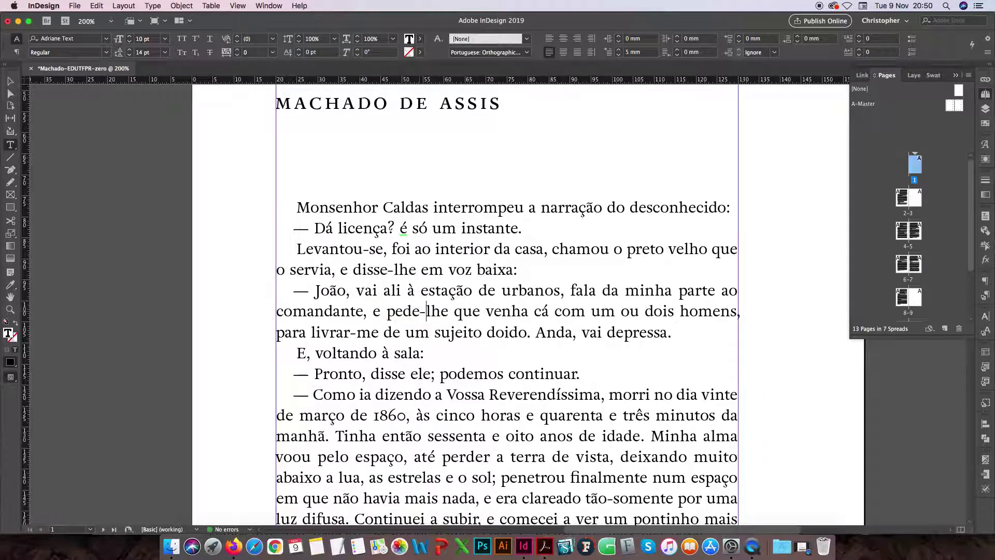
{"action": "key", "text": "super+minus"}
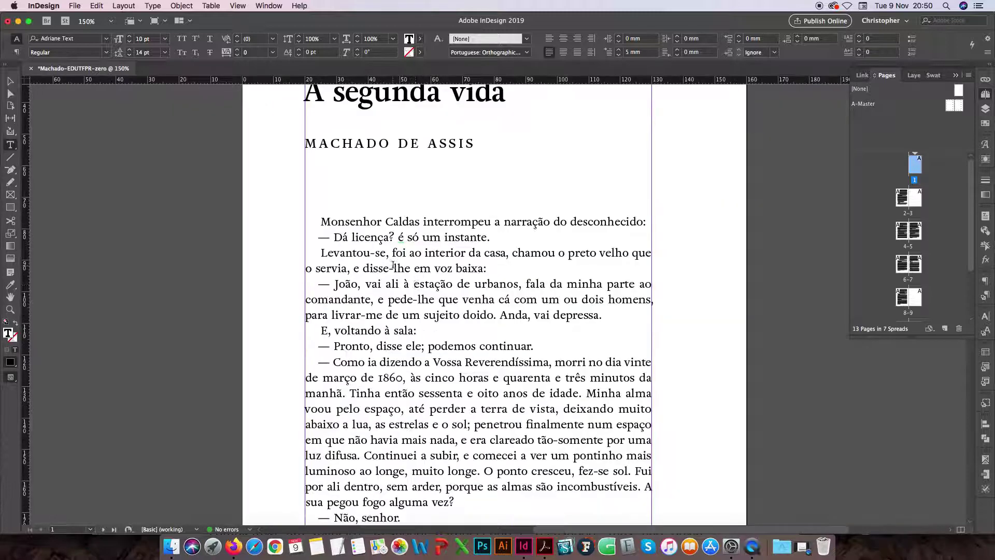
Deselect the text frame and undo both hyphen insertions.
{"action": "key", "text": "Escape"}
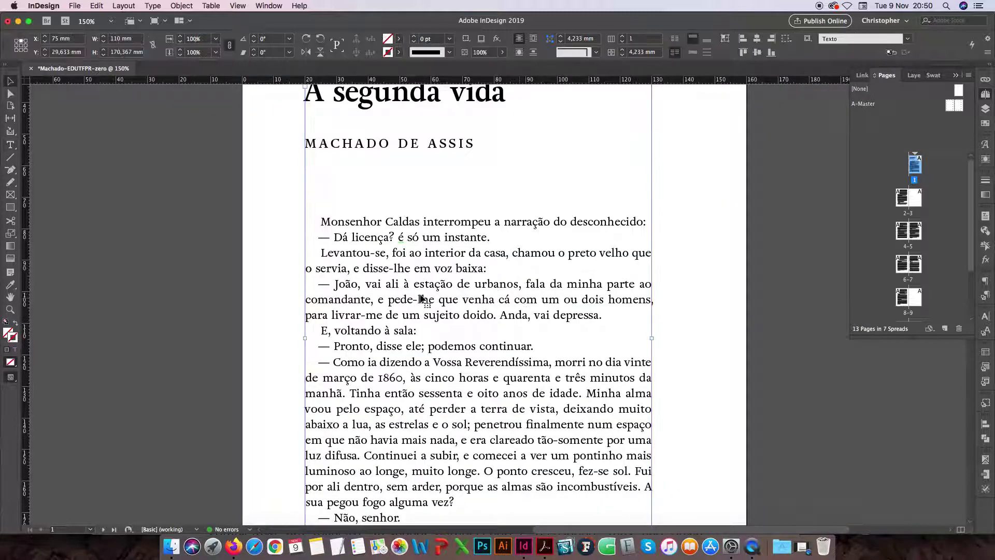
{"action": "left_click", "coordinate": [674, 298]}
{"action": "key", "text": "super+z"}
{"action": "key", "text": "super+z"}
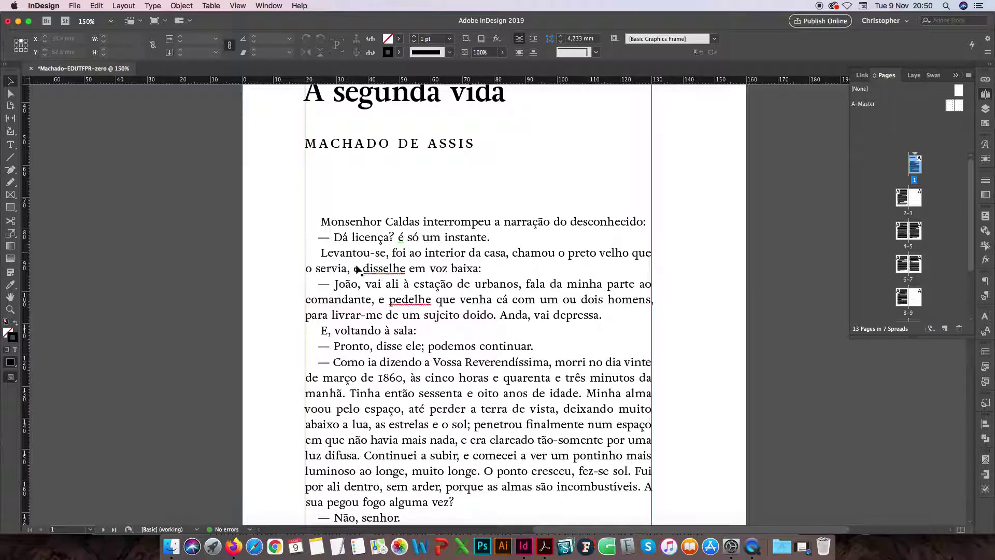
Add a hyphen in each run-together word on page 1 to make "disse-lhe" and "pede-lhe".
{"action": "double_click", "coordinate": [389, 268]}
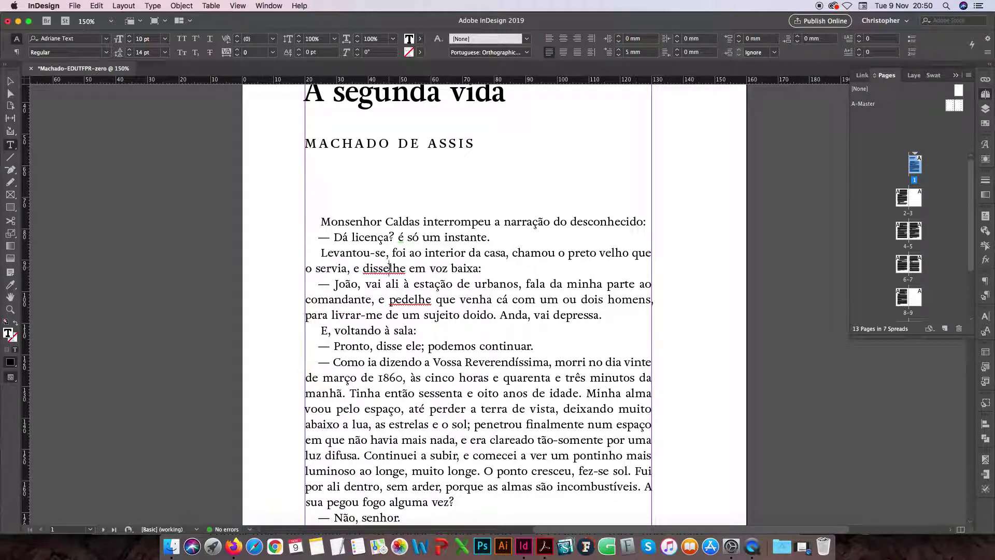
{"action": "type", "text": "-"}
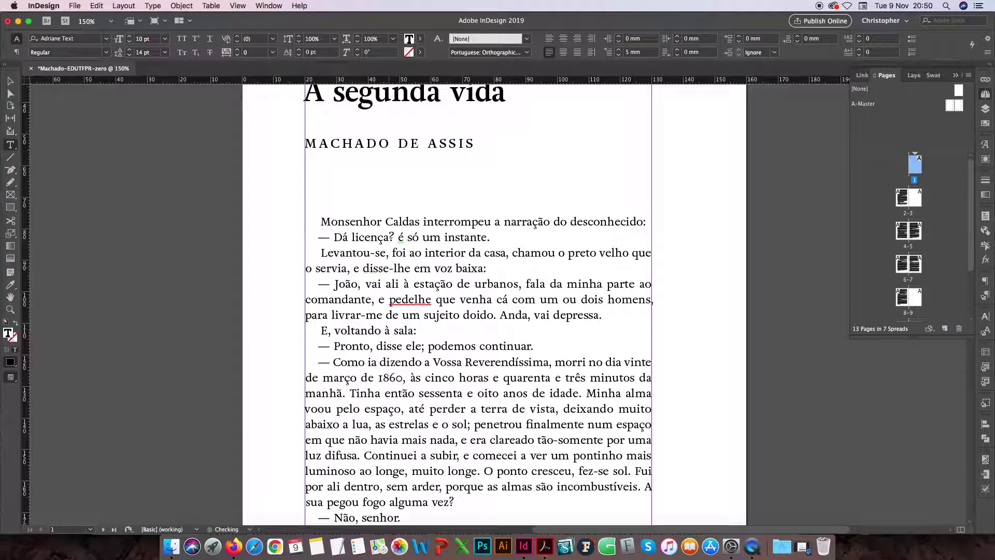
{"action": "left_click", "coordinate": [415, 298]}
{"action": "type", "text": "-"}
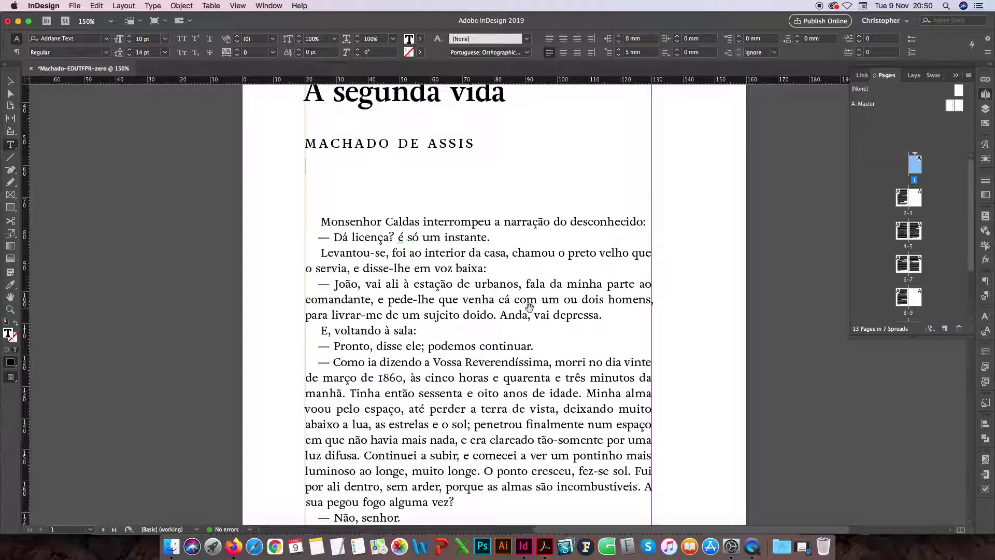
Review the text on pages 1 to 3 for leftover paragraph breaks, focusing on page 2.
{"action": "key", "text": "super+1"}
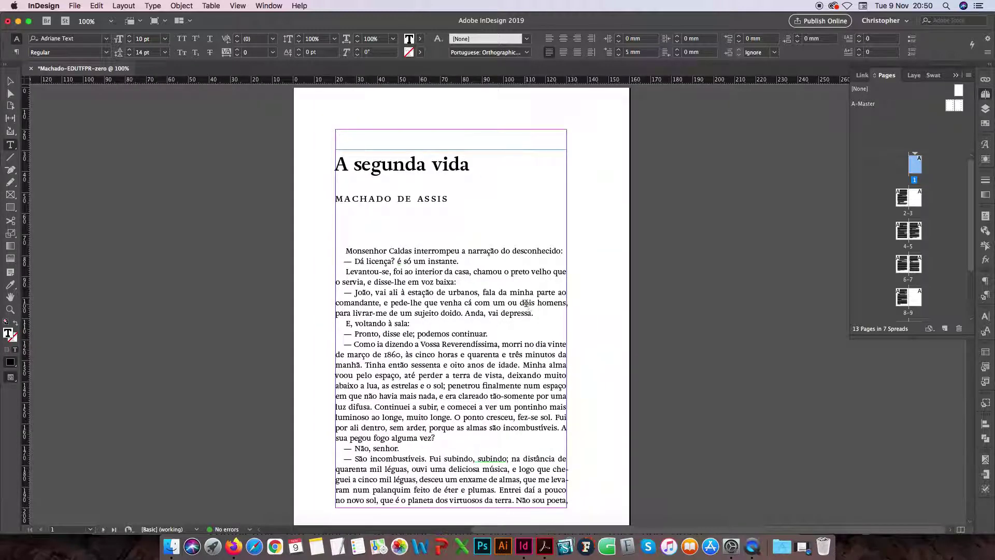
{"action": "scroll", "coordinate": [446, 410], "scroll_direction": "down", "scroll_amount": 10}
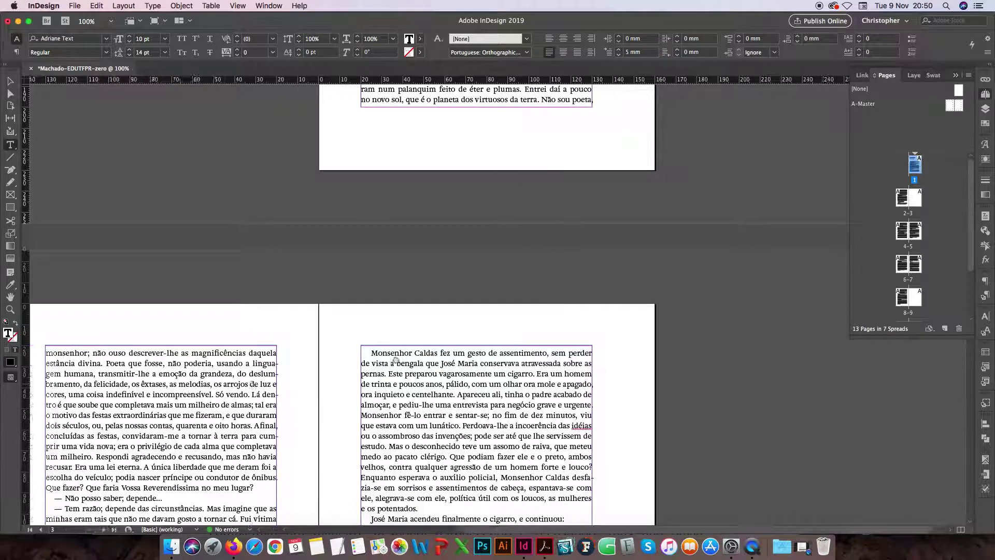
{"action": "key", "text": "super+equal"}
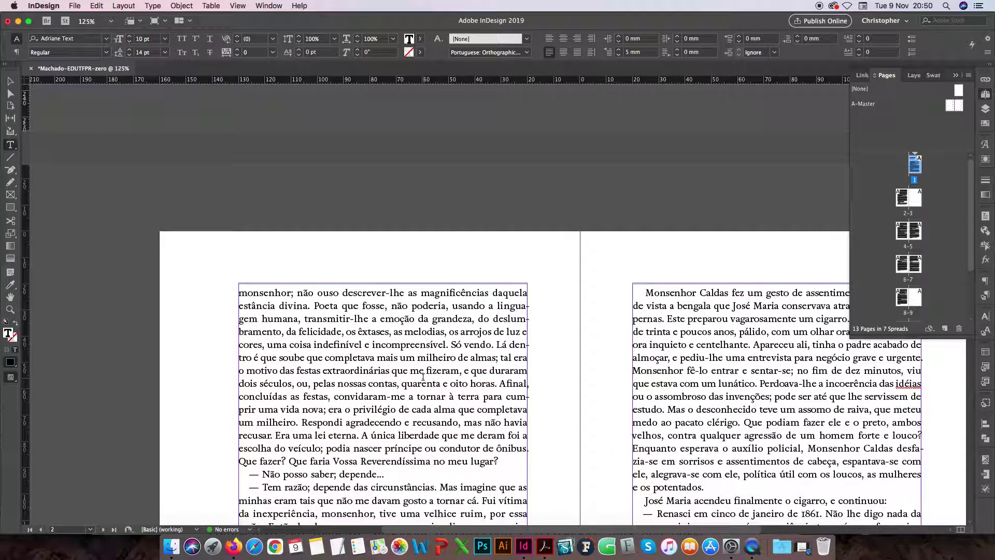
{"action": "scroll", "coordinate": [423, 376], "scroll_direction": "down", "scroll_amount": 4}
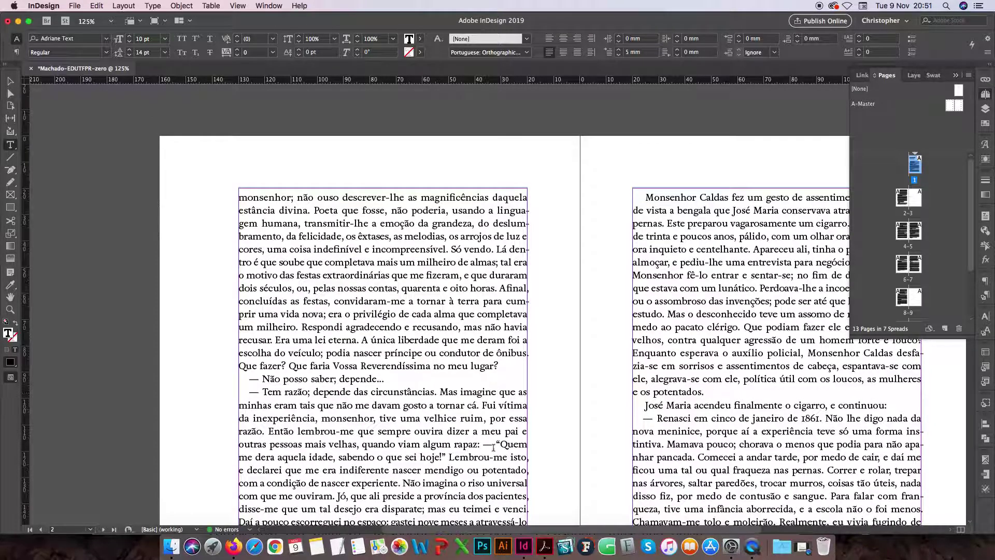
Switch to the PDF in Acrobat, compare its paragraph breaks with page 2, and return to InDesign to check the same passage.
{"action": "left_click", "coordinate": [545, 546]}
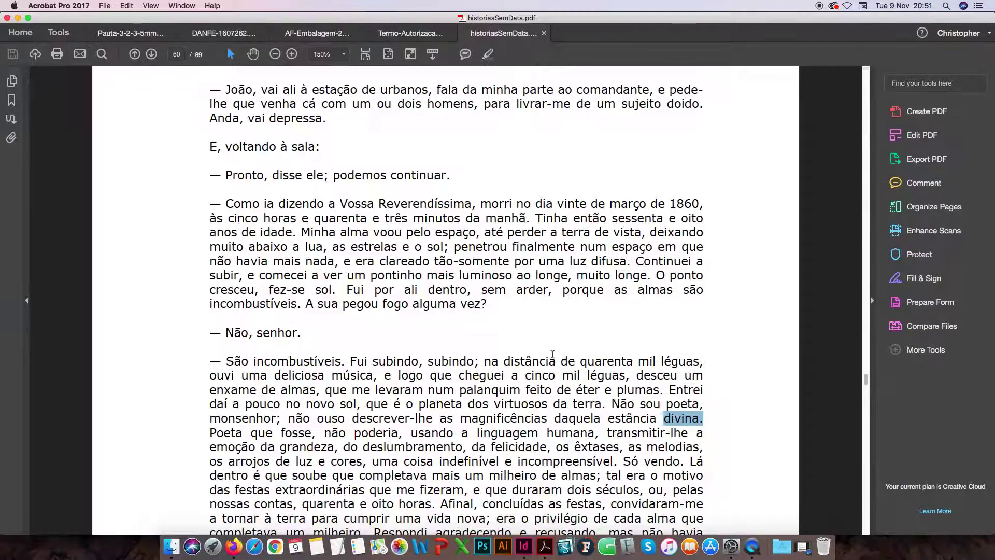
{"action": "scroll", "coordinate": [553, 354], "scroll_direction": "down", "scroll_amount": 3}
{"action": "key", "text": "super+minus"}
{"action": "key", "text": "super+minus"}
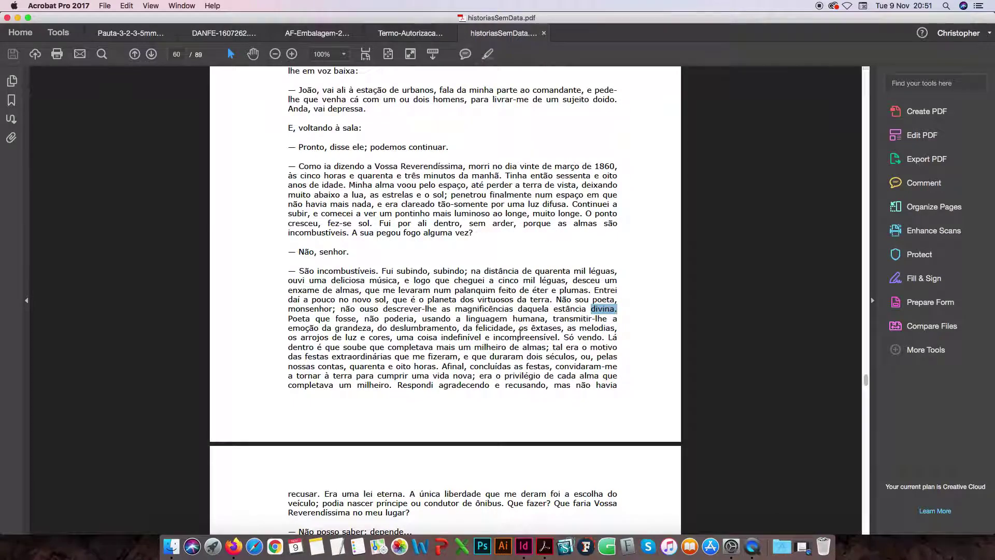
{"action": "scroll", "coordinate": [520, 333], "scroll_direction": "down", "scroll_amount": 12}
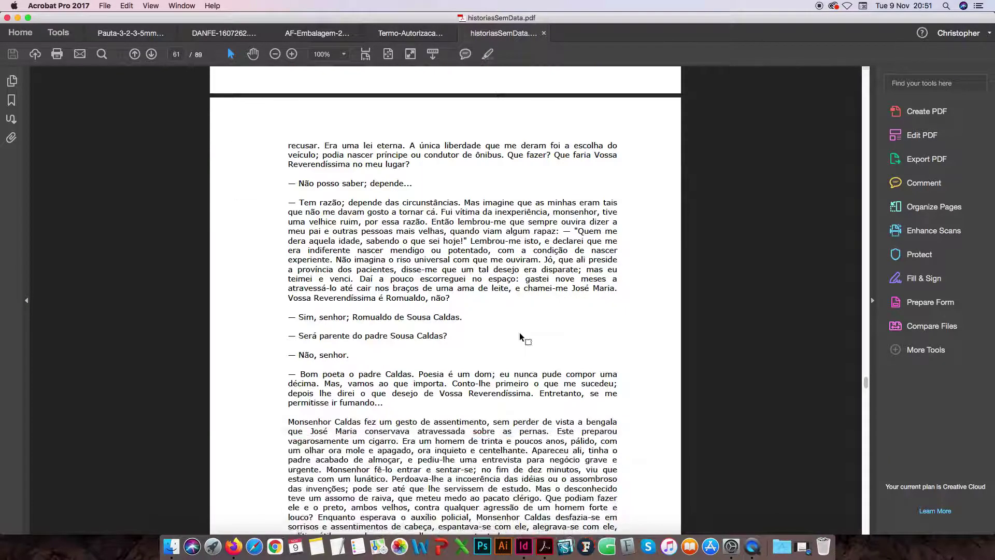
{"action": "key", "text": "super+Tab"}
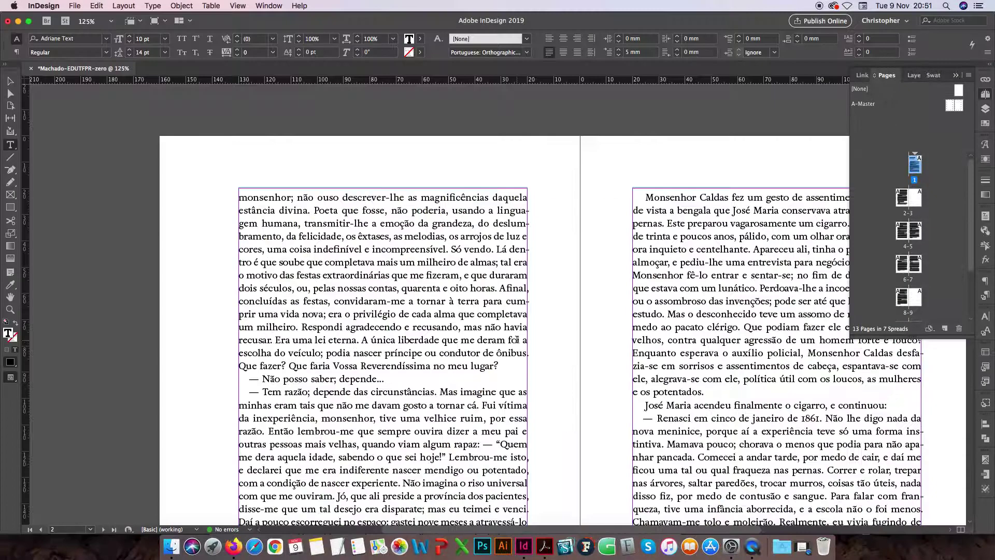
{"action": "scroll", "coordinate": [466, 334], "scroll_direction": "down", "scroll_amount": 11}
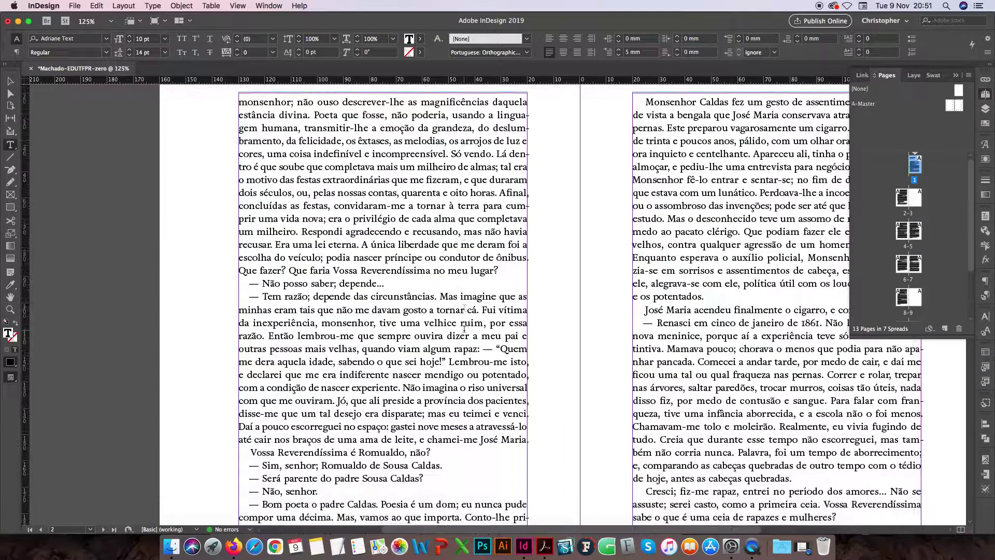
{"action": "scroll", "coordinate": [464, 329], "scroll_direction": "down", "scroll_amount": 3}
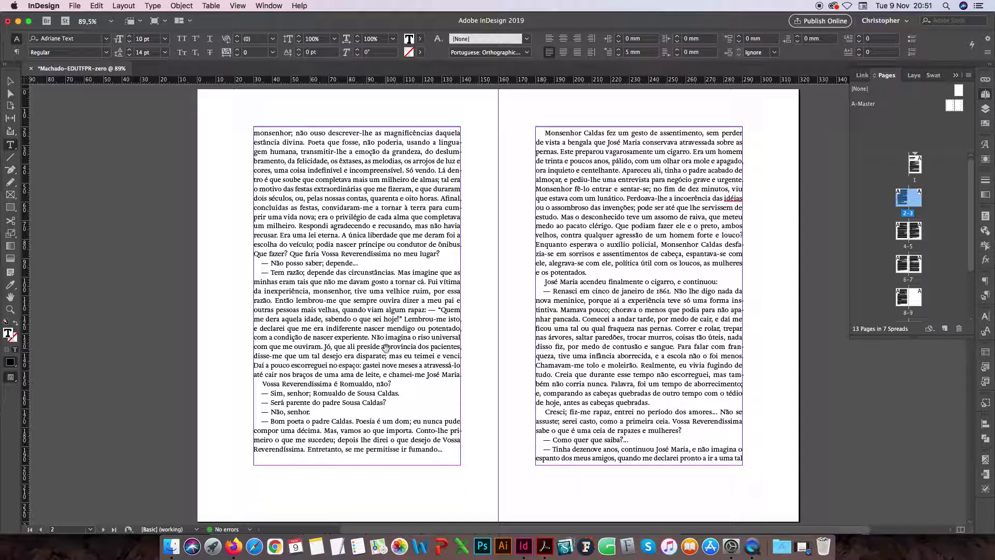
Go to pages 4-5 and insert the missing hyphen in "caiulhe" on page 4 to make "caiu-lhe".
{"action": "key", "text": "alt+Page_Down"}
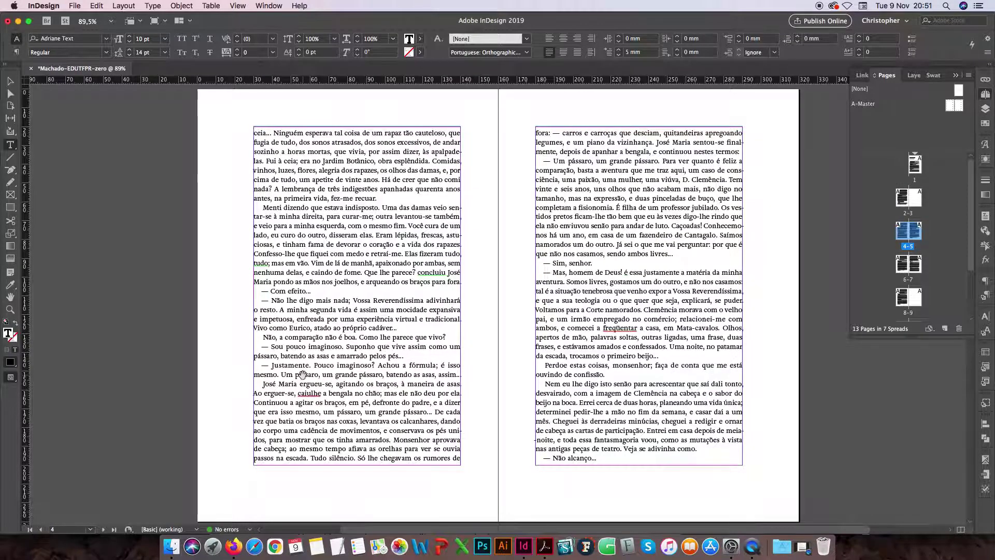
{"action": "scroll", "coordinate": [304, 377], "scroll_direction": "up", "scroll_amount": 2}
{"action": "left_click", "coordinate": [315, 402]}
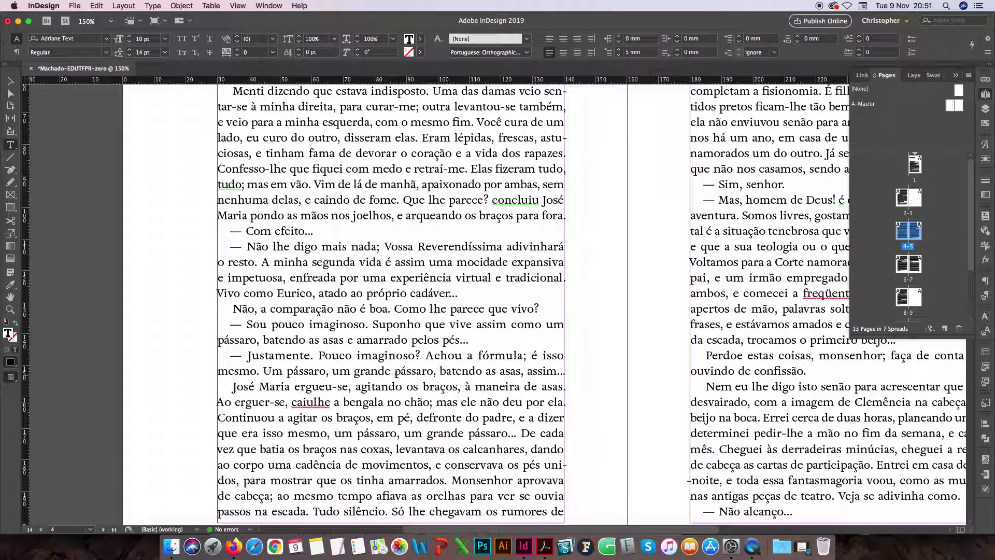
{"action": "type", "text": "-"}
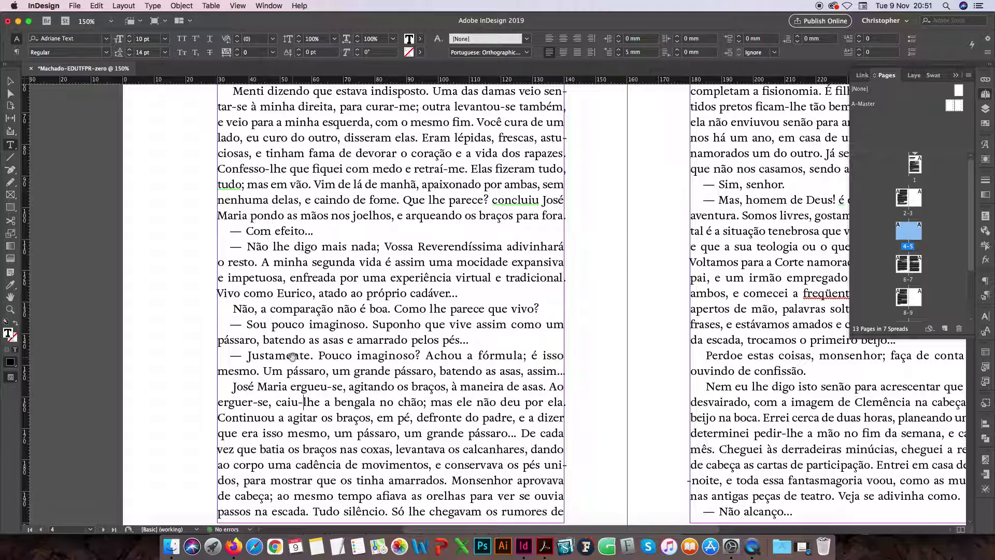
On page 7, remove the paragraph break after the first "plás..." so the three repetitions run on together.
{"action": "scroll", "coordinate": [293, 358], "scroll_direction": "down", "scroll_amount": 1}
{"action": "scroll", "coordinate": [293, 364], "scroll_direction": "down", "scroll_amount": 1}
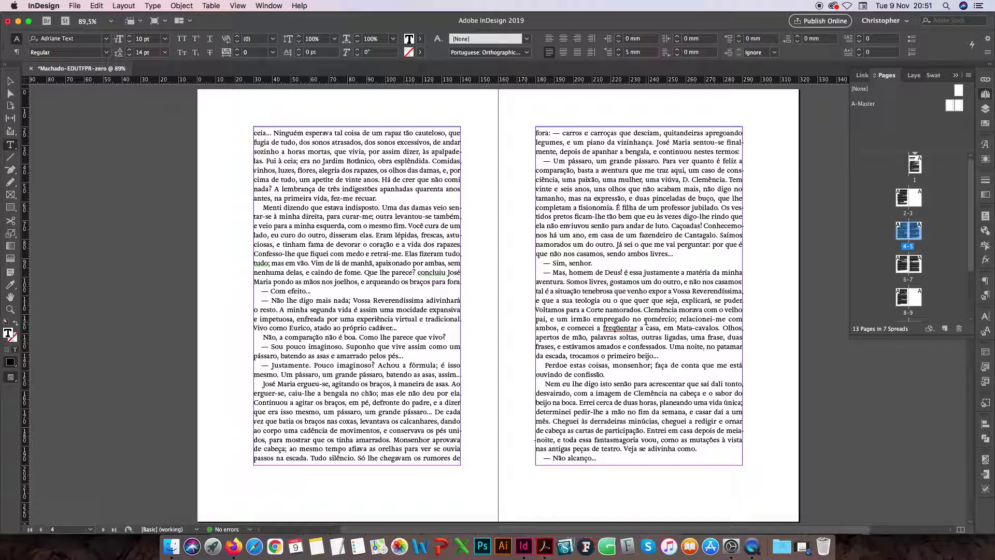
{"action": "key", "text": "alt+Page_Down"}
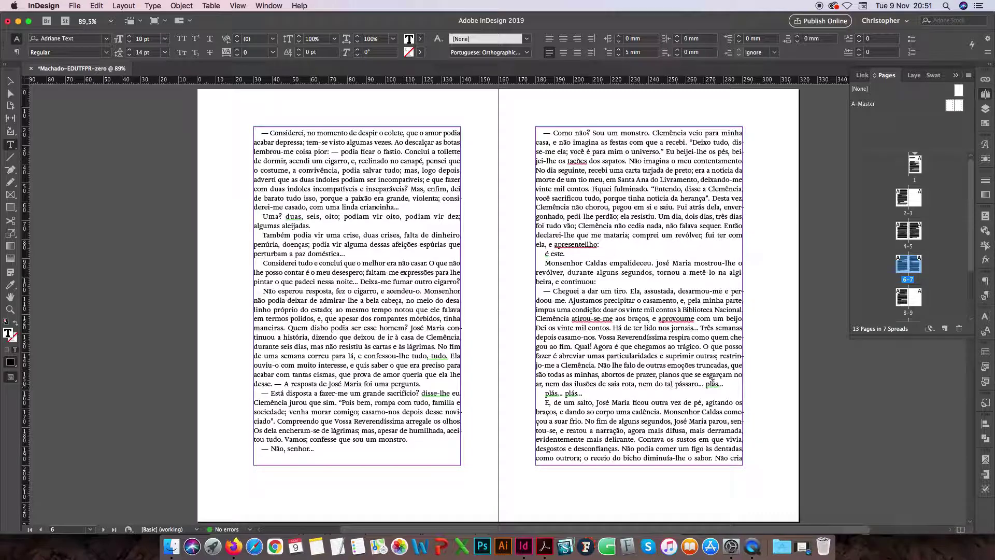
{"action": "left_click", "coordinate": [723, 386]}
{"action": "key", "text": "super+equal"}
{"action": "key", "text": "super+equal"}
{"action": "key", "text": "super+equal"}
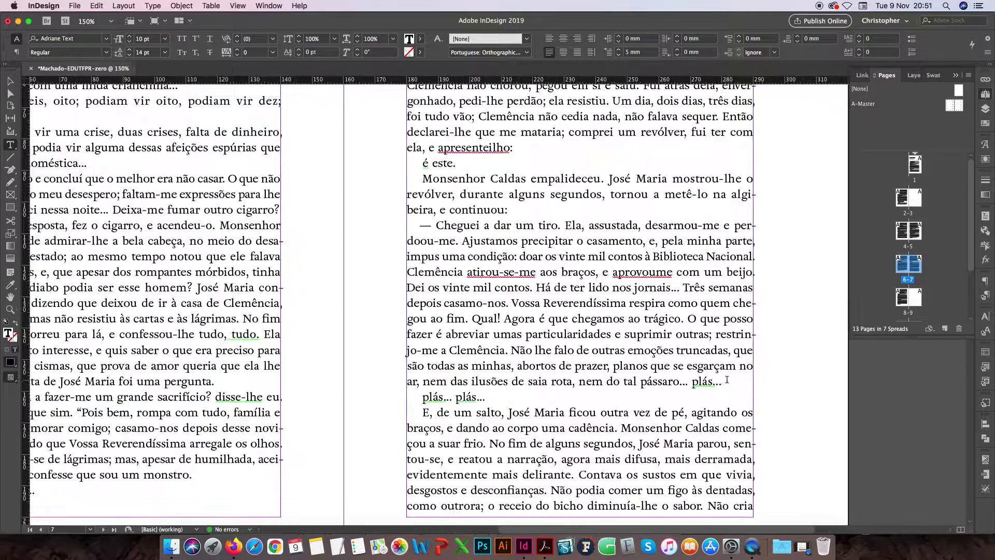
{"action": "key", "text": "Delete"}
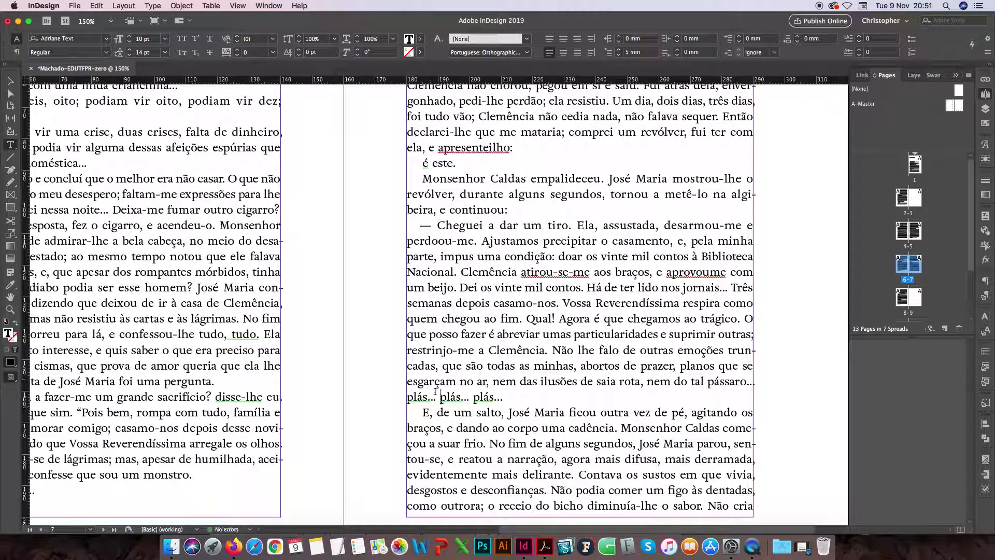
{"action": "key", "text": "super+alt+0"}
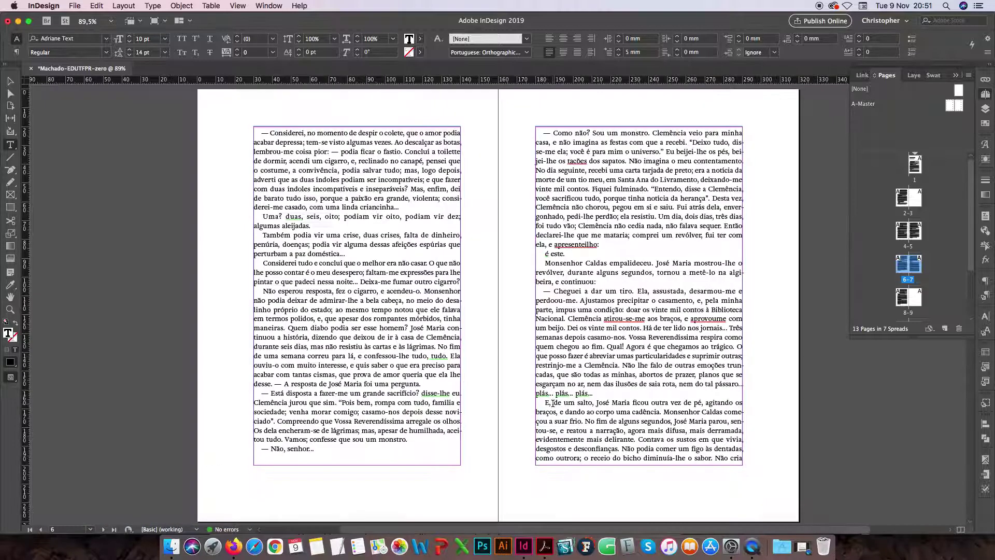
Switch to the PDF in Acrobat, check the line break in the "plás... plás... plás..." passage, and return to InDesign.
{"action": "left_click", "coordinate": [544, 546]}
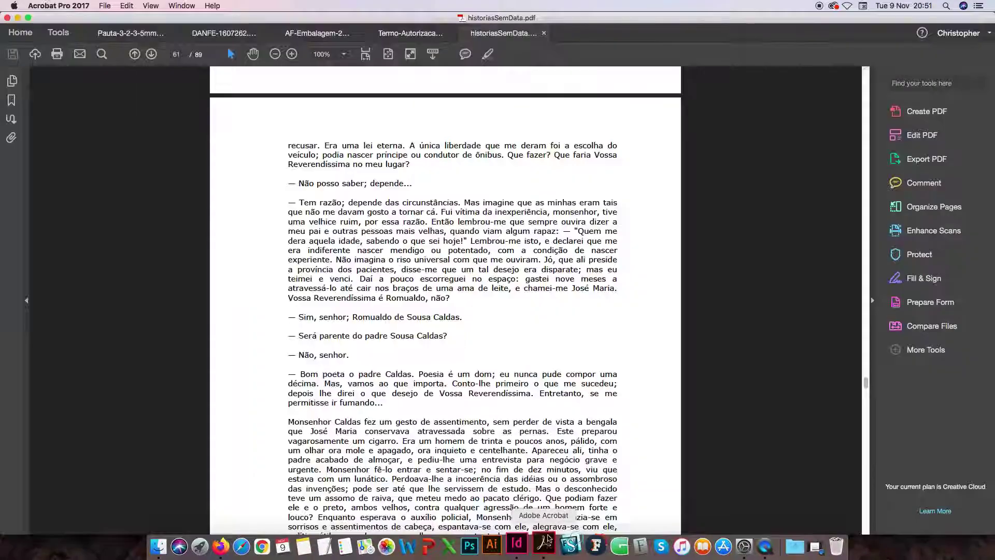
{"action": "scroll", "coordinate": [549, 306], "scroll_direction": "down", "scroll_amount": 10}
{"action": "scroll", "coordinate": [548, 306], "scroll_direction": "down", "scroll_amount": 20}
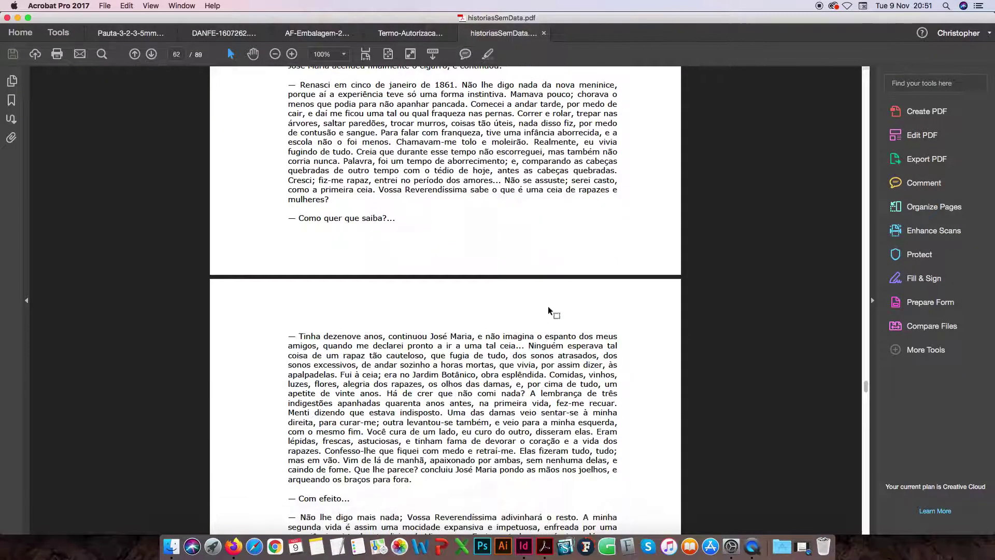
{"action": "scroll", "coordinate": [548, 307], "scroll_direction": "down", "scroll_amount": 20}
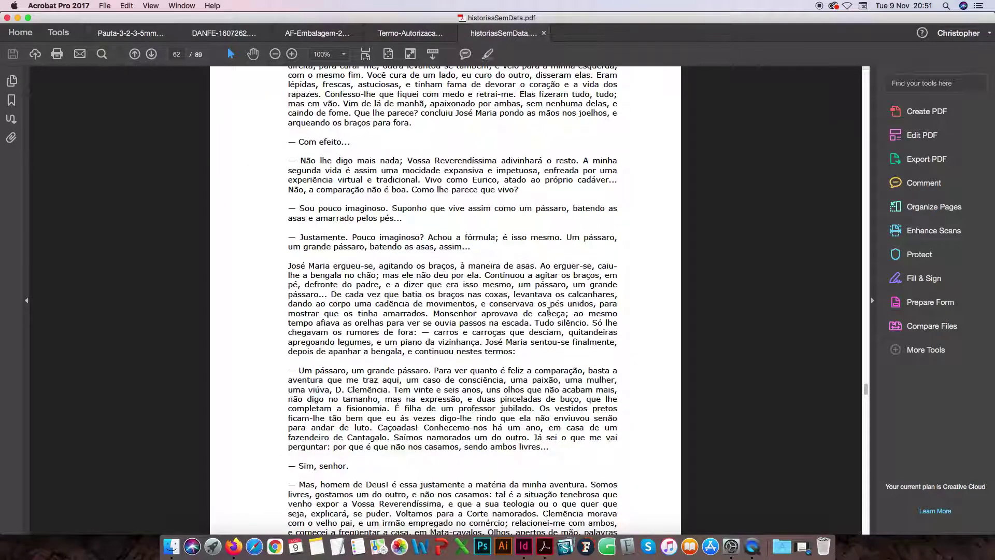
{"action": "scroll", "coordinate": [546, 320], "scroll_direction": "down", "scroll_amount": 20}
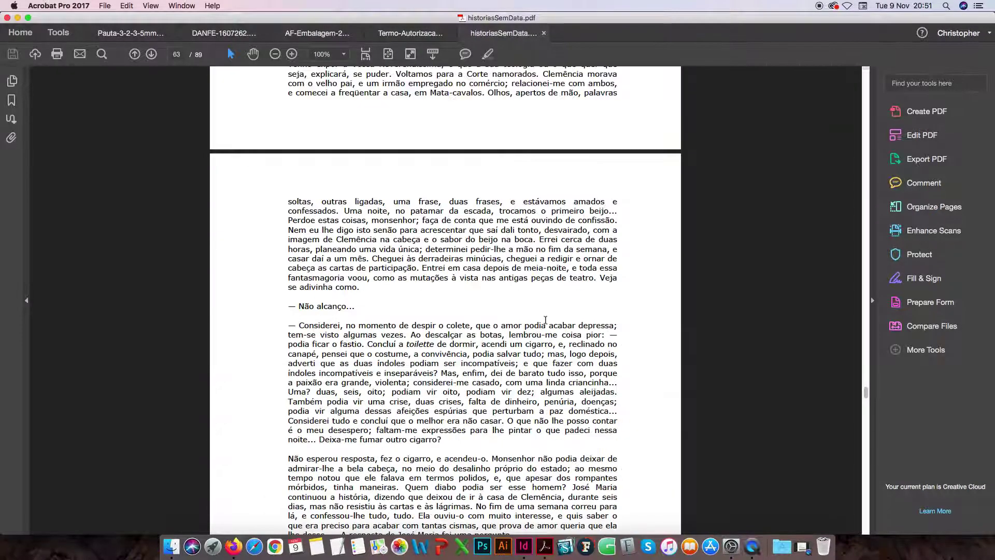
{"action": "scroll", "coordinate": [545, 320], "scroll_direction": "down", "scroll_amount": 20}
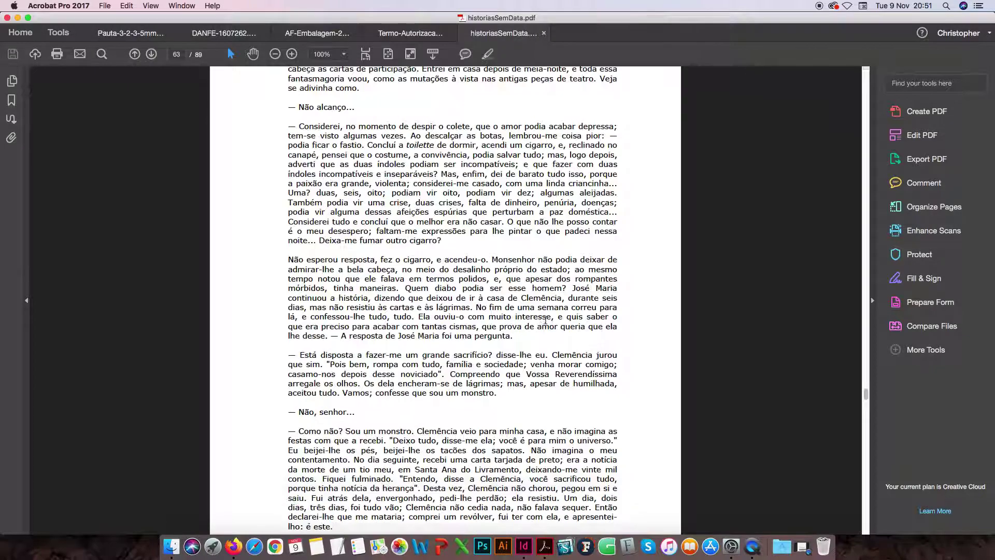
{"action": "scroll", "coordinate": [545, 320], "scroll_direction": "down", "scroll_amount": 20}
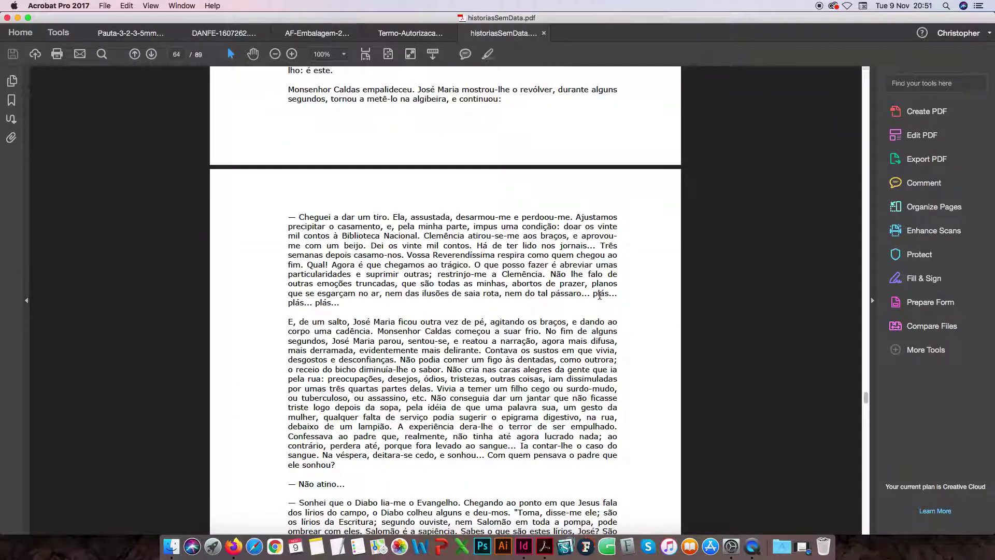
{"action": "left_click_drag", "start_coordinate": [539, 293], "coordinate": [341, 302]}
{"action": "left_click", "coordinate": [415, 273]}
{"action": "left_click", "coordinate": [523, 547]}
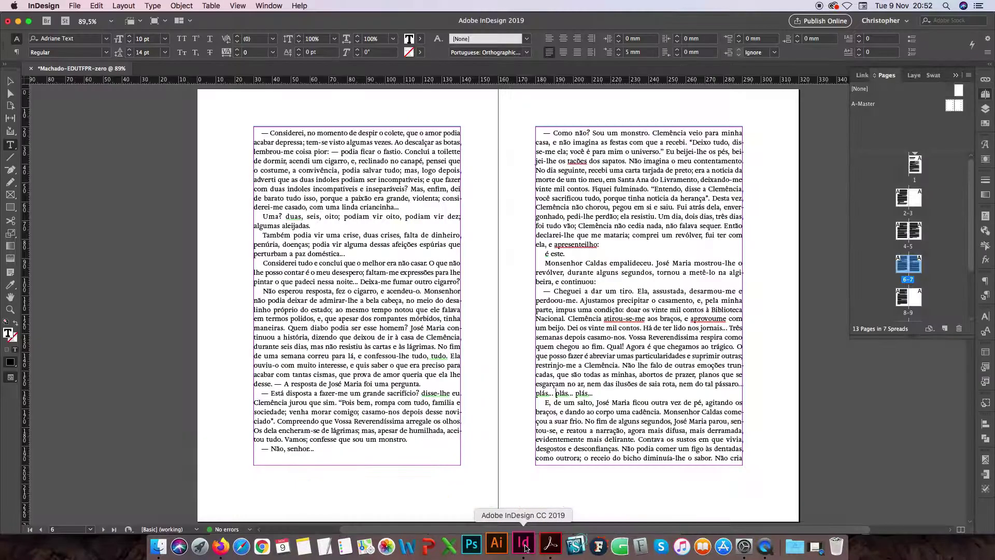
Go back to page 1, leave text editing for the Selection tool, and display the layout in Preview mode.
{"action": "key", "text": "shift+Page_Up"}
{"action": "key", "text": "shift+Page_Up"}
{"action": "key", "text": "shift+Page_Up"}
{"action": "key", "text": "shift+Page_Up"}
{"action": "key", "text": "shift+Page_Up"}
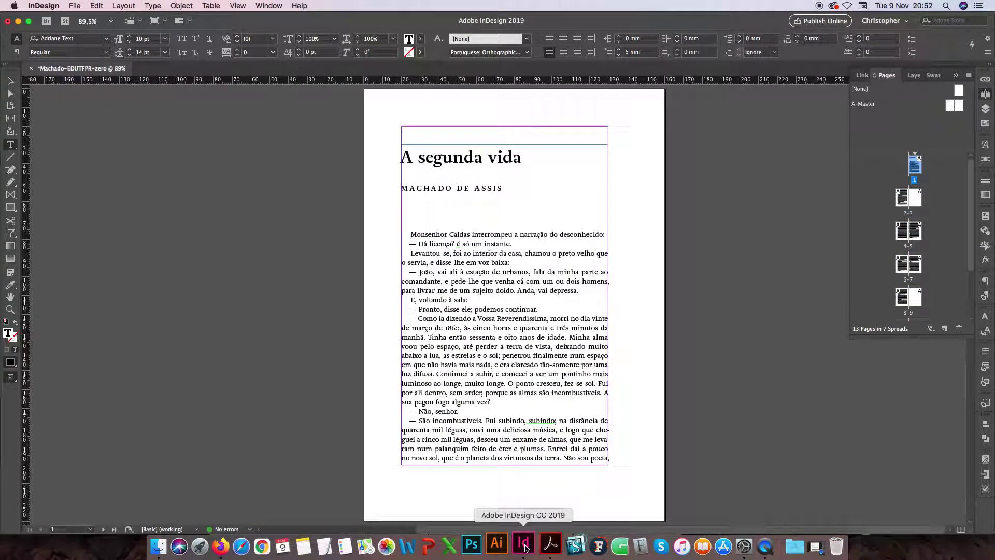
{"action": "left_click", "coordinate": [11, 82]}
{"action": "key", "text": "w"}
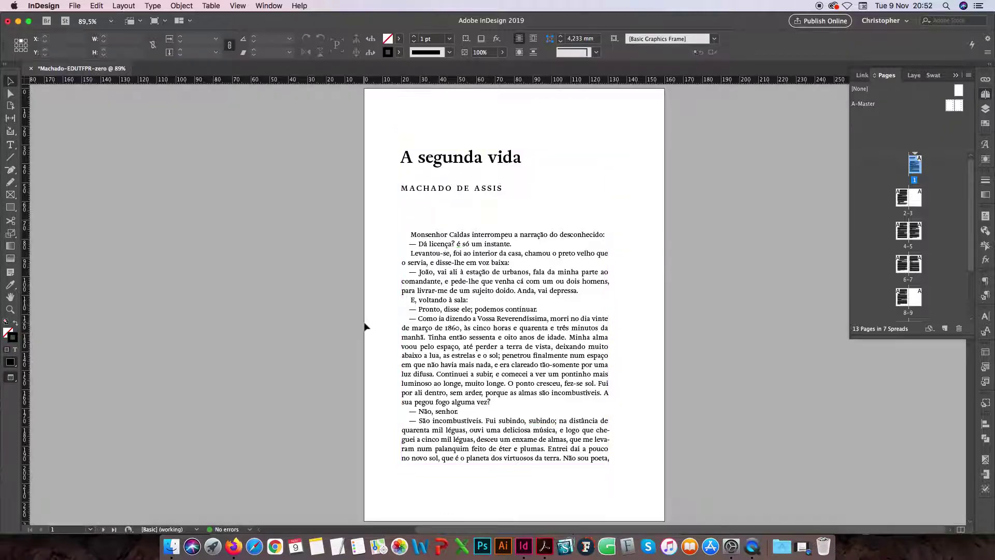